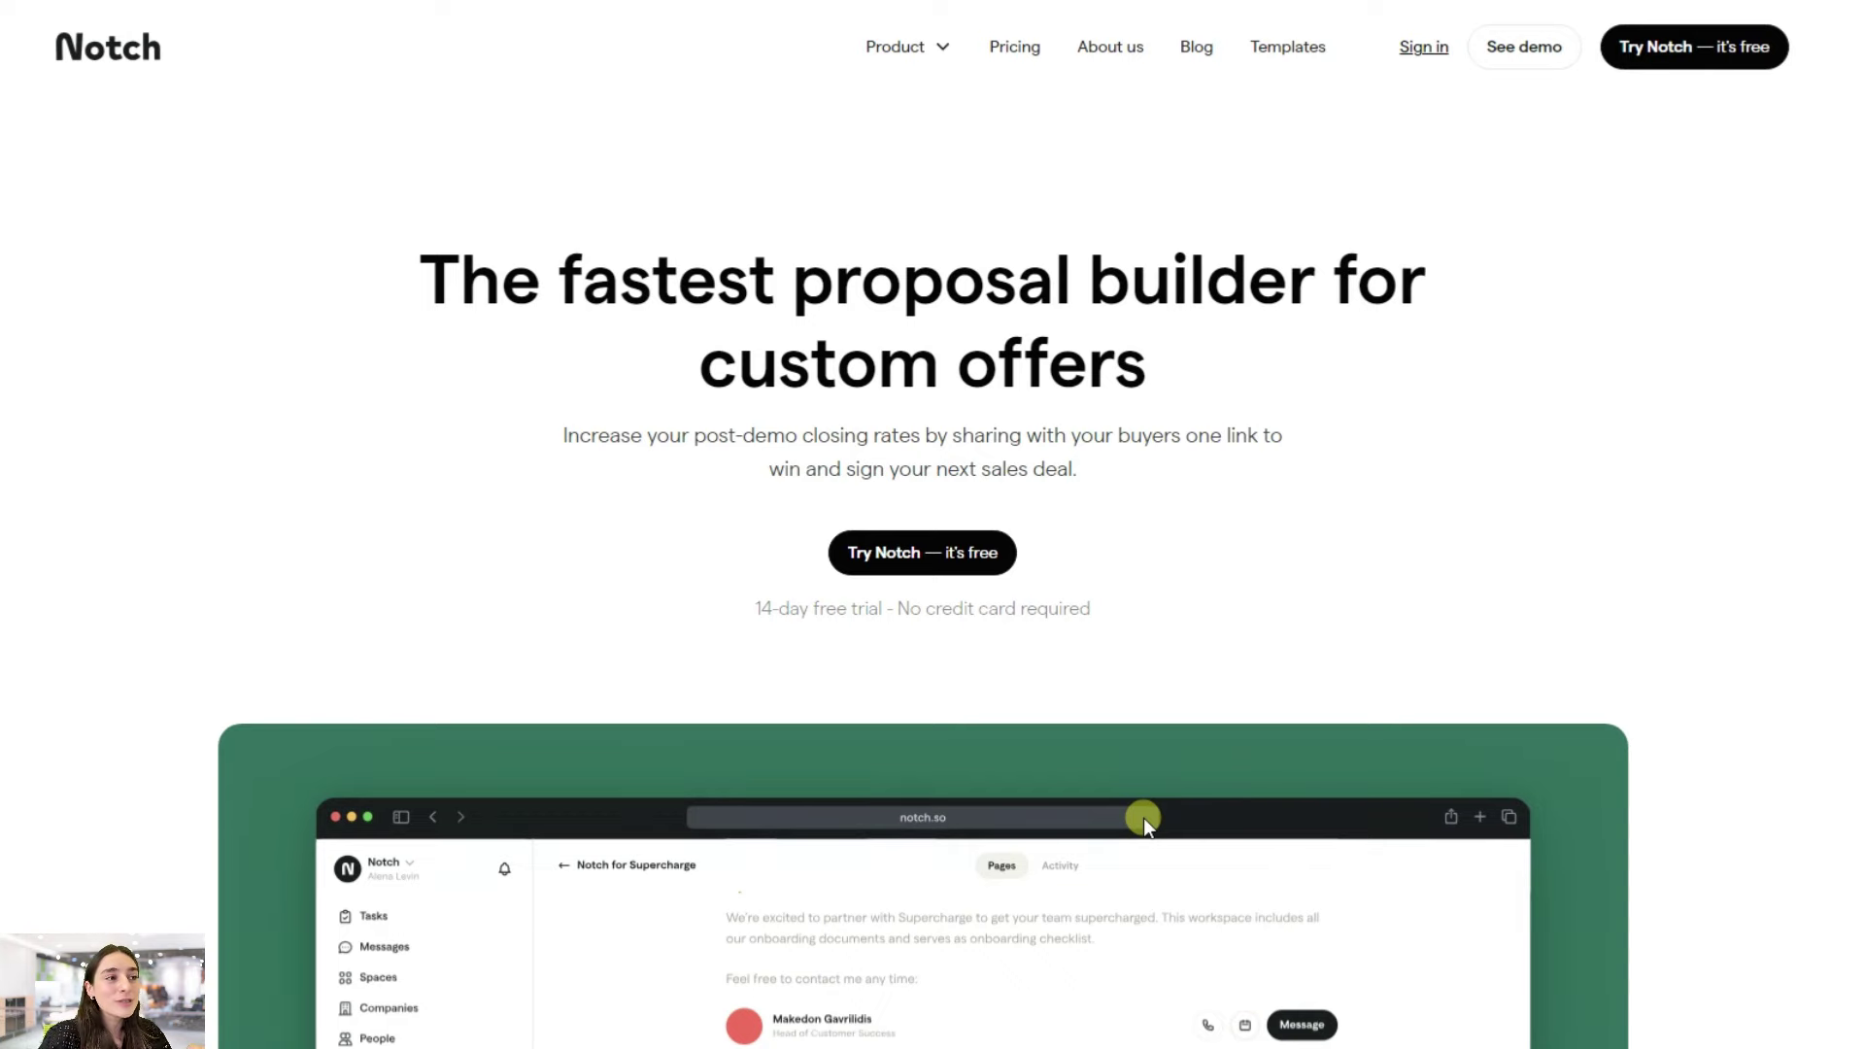
- Review the Notch homepage, including the Sales manager, Head of sales and Account executive sections and the personalized deal room feature
{"action": "scroll", "coordinate": [1137, 767], "scroll_direction": "down", "scroll_amount": 10}
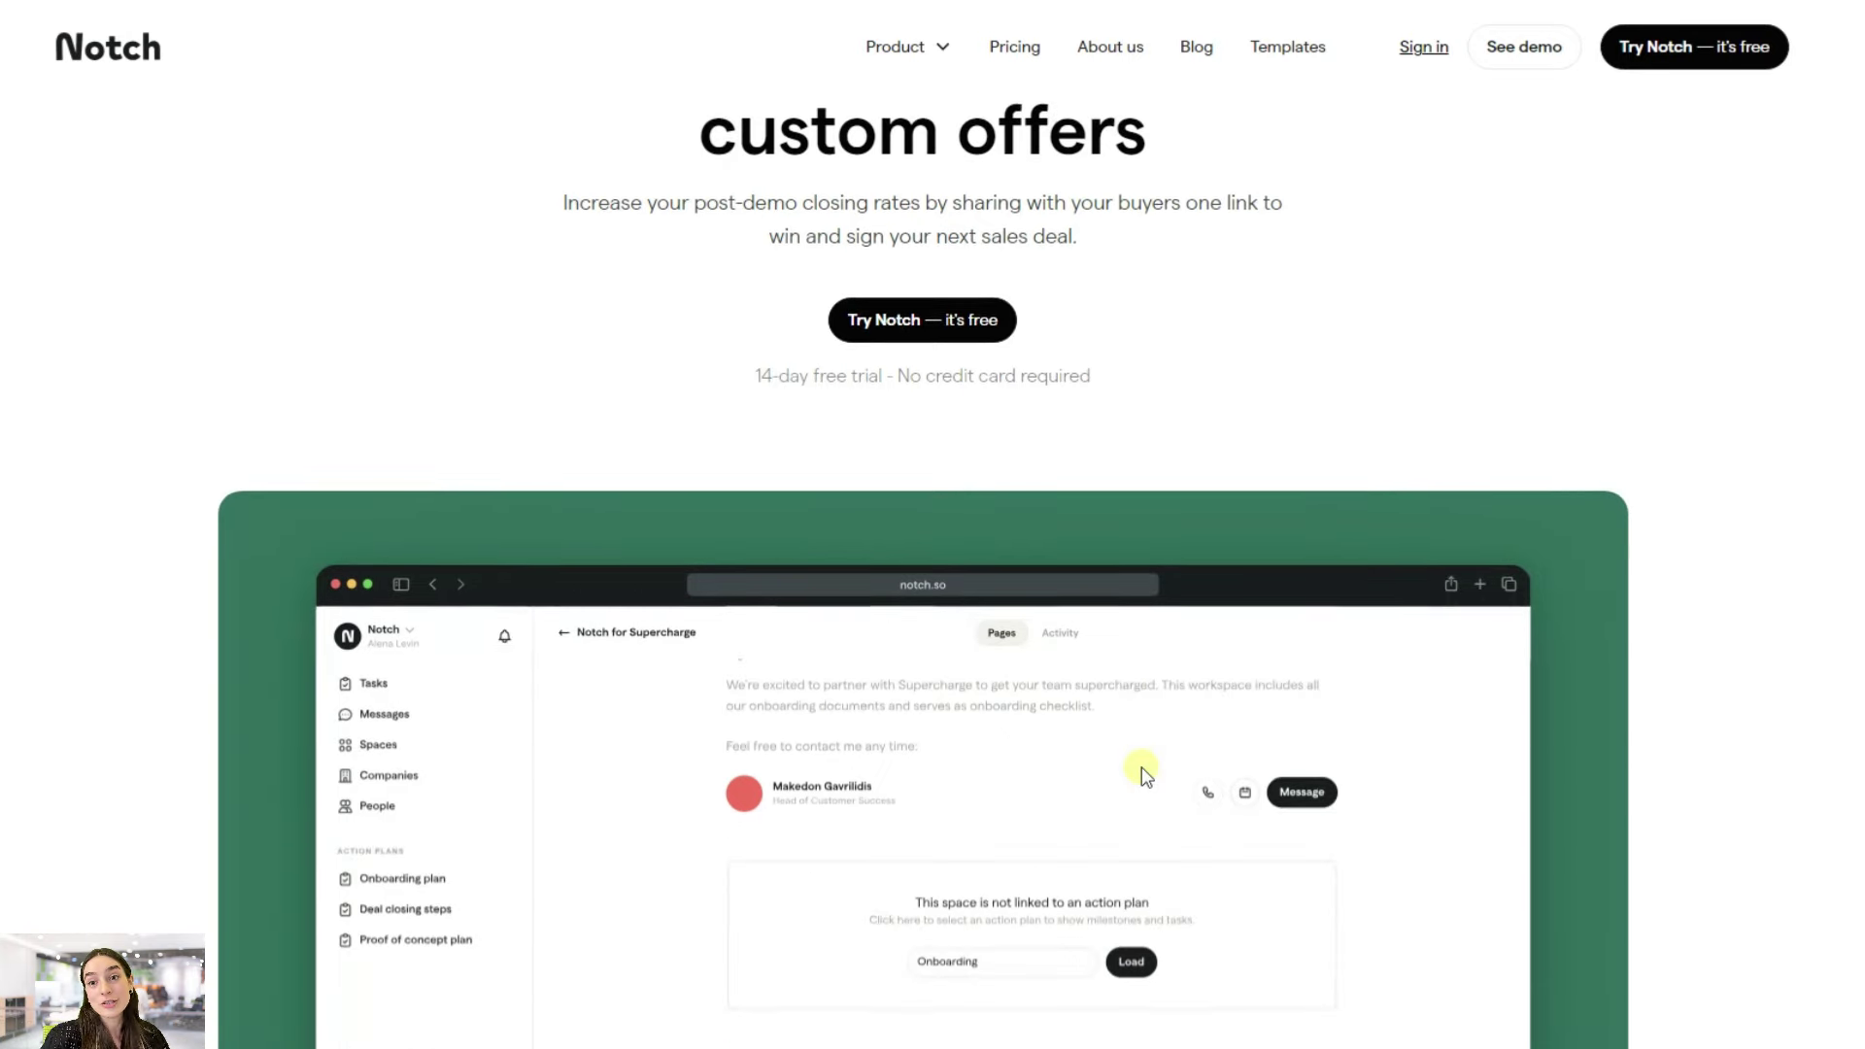
{"action": "scroll", "coordinate": [1064, 727], "scroll_direction": "down", "scroll_amount": 8}
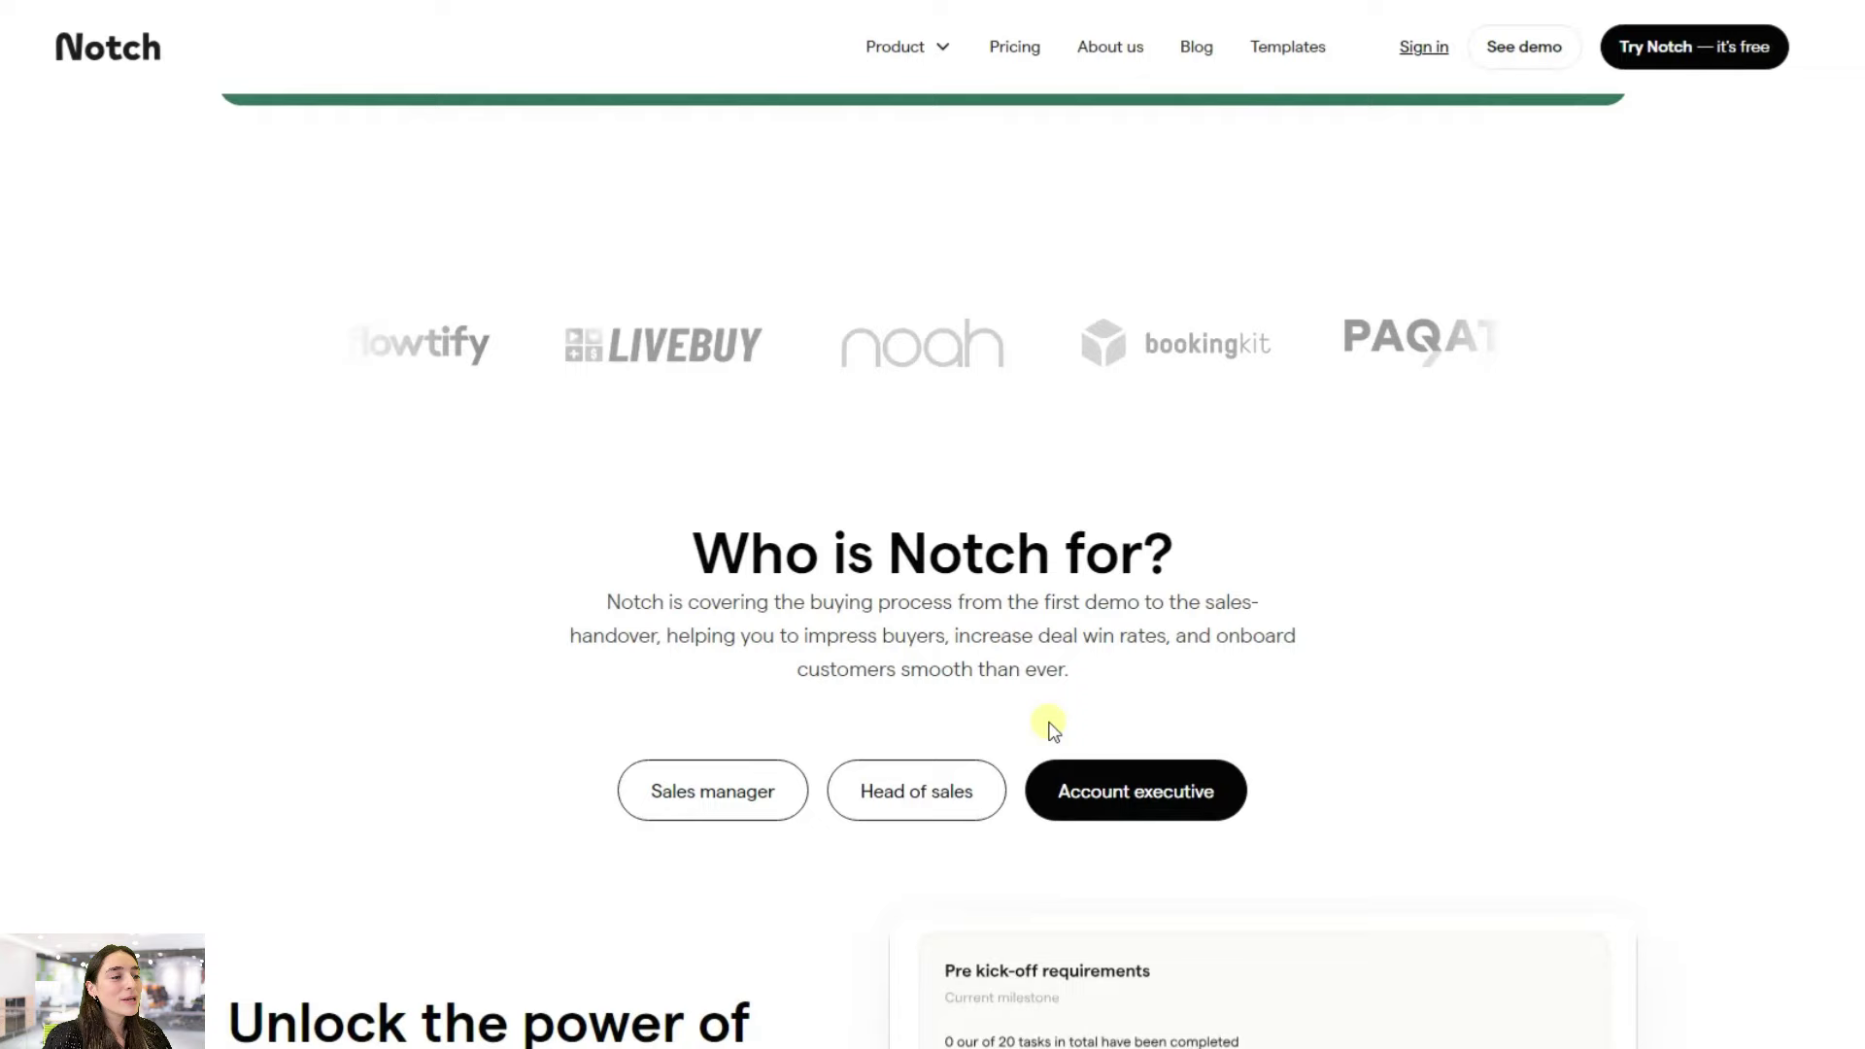
{"action": "scroll", "coordinate": [1006, 753], "scroll_direction": "down", "scroll_amount": 1}
{"action": "scroll", "coordinate": [1006, 753], "scroll_direction": "up", "scroll_amount": 2}
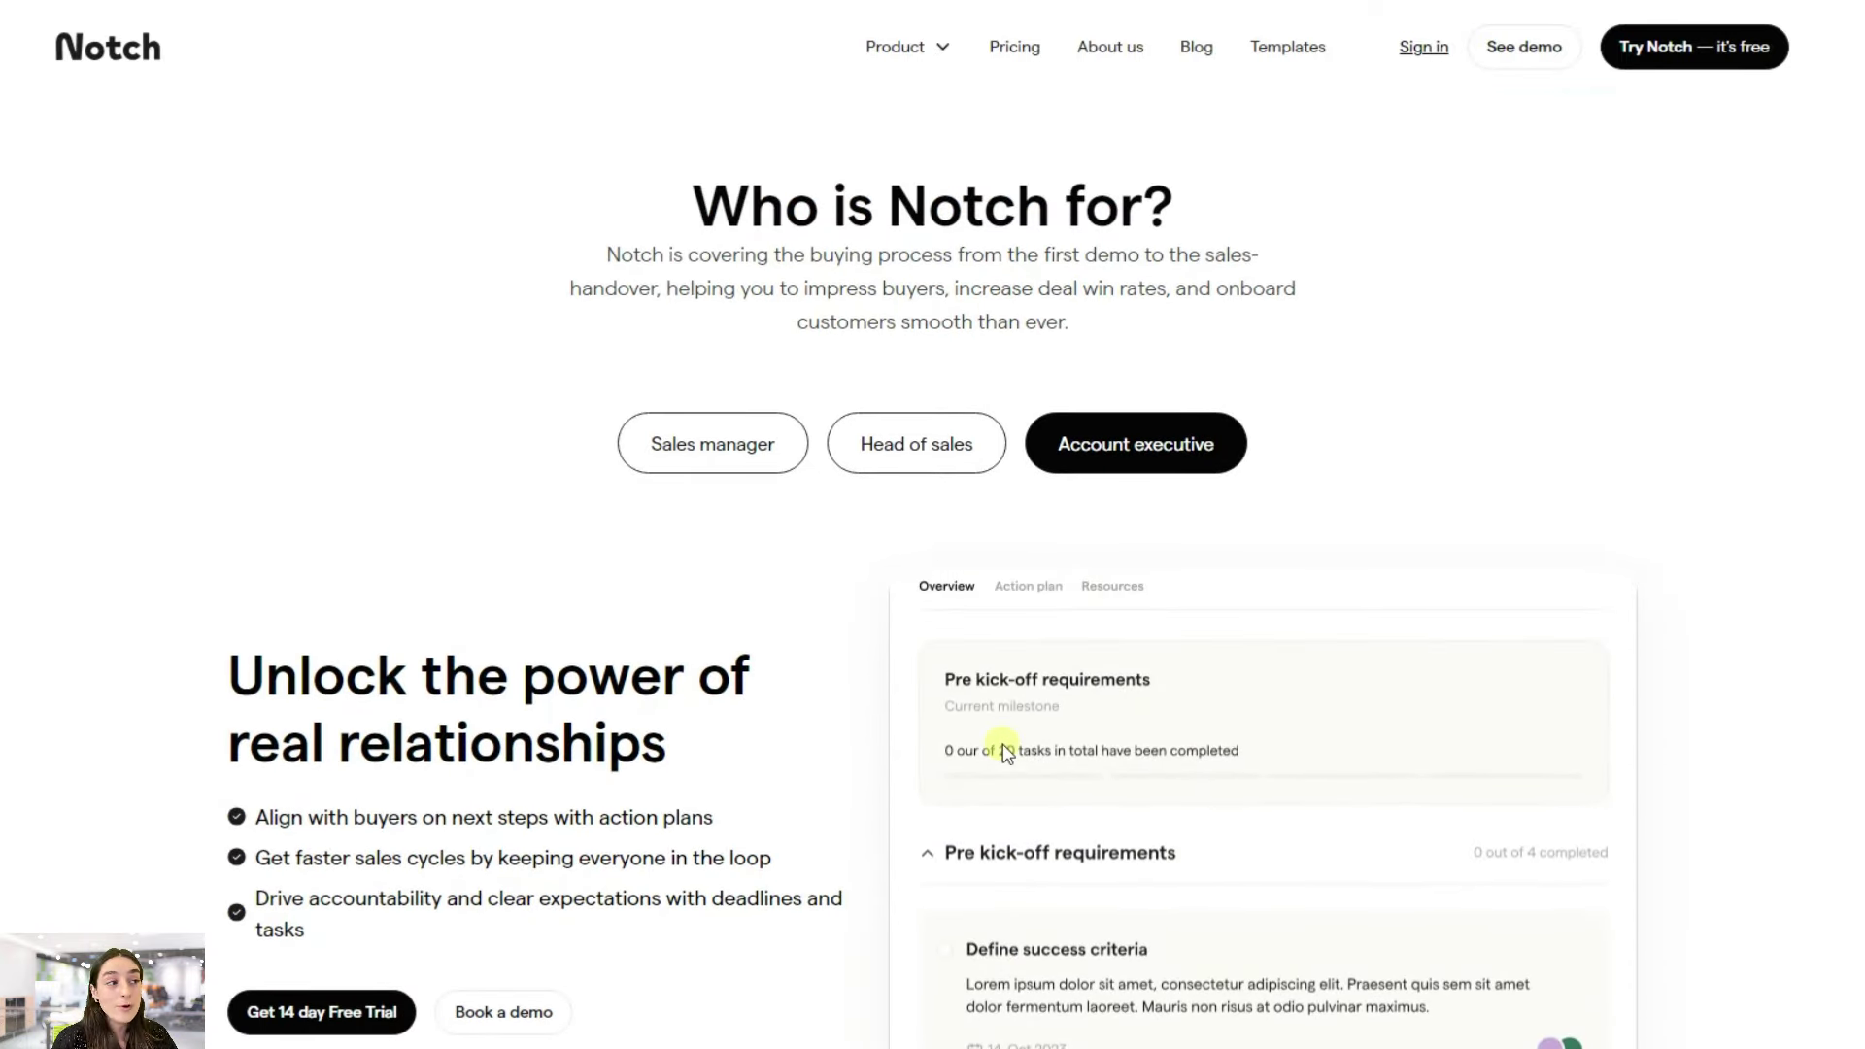
{"action": "left_click", "coordinate": [758, 447]}
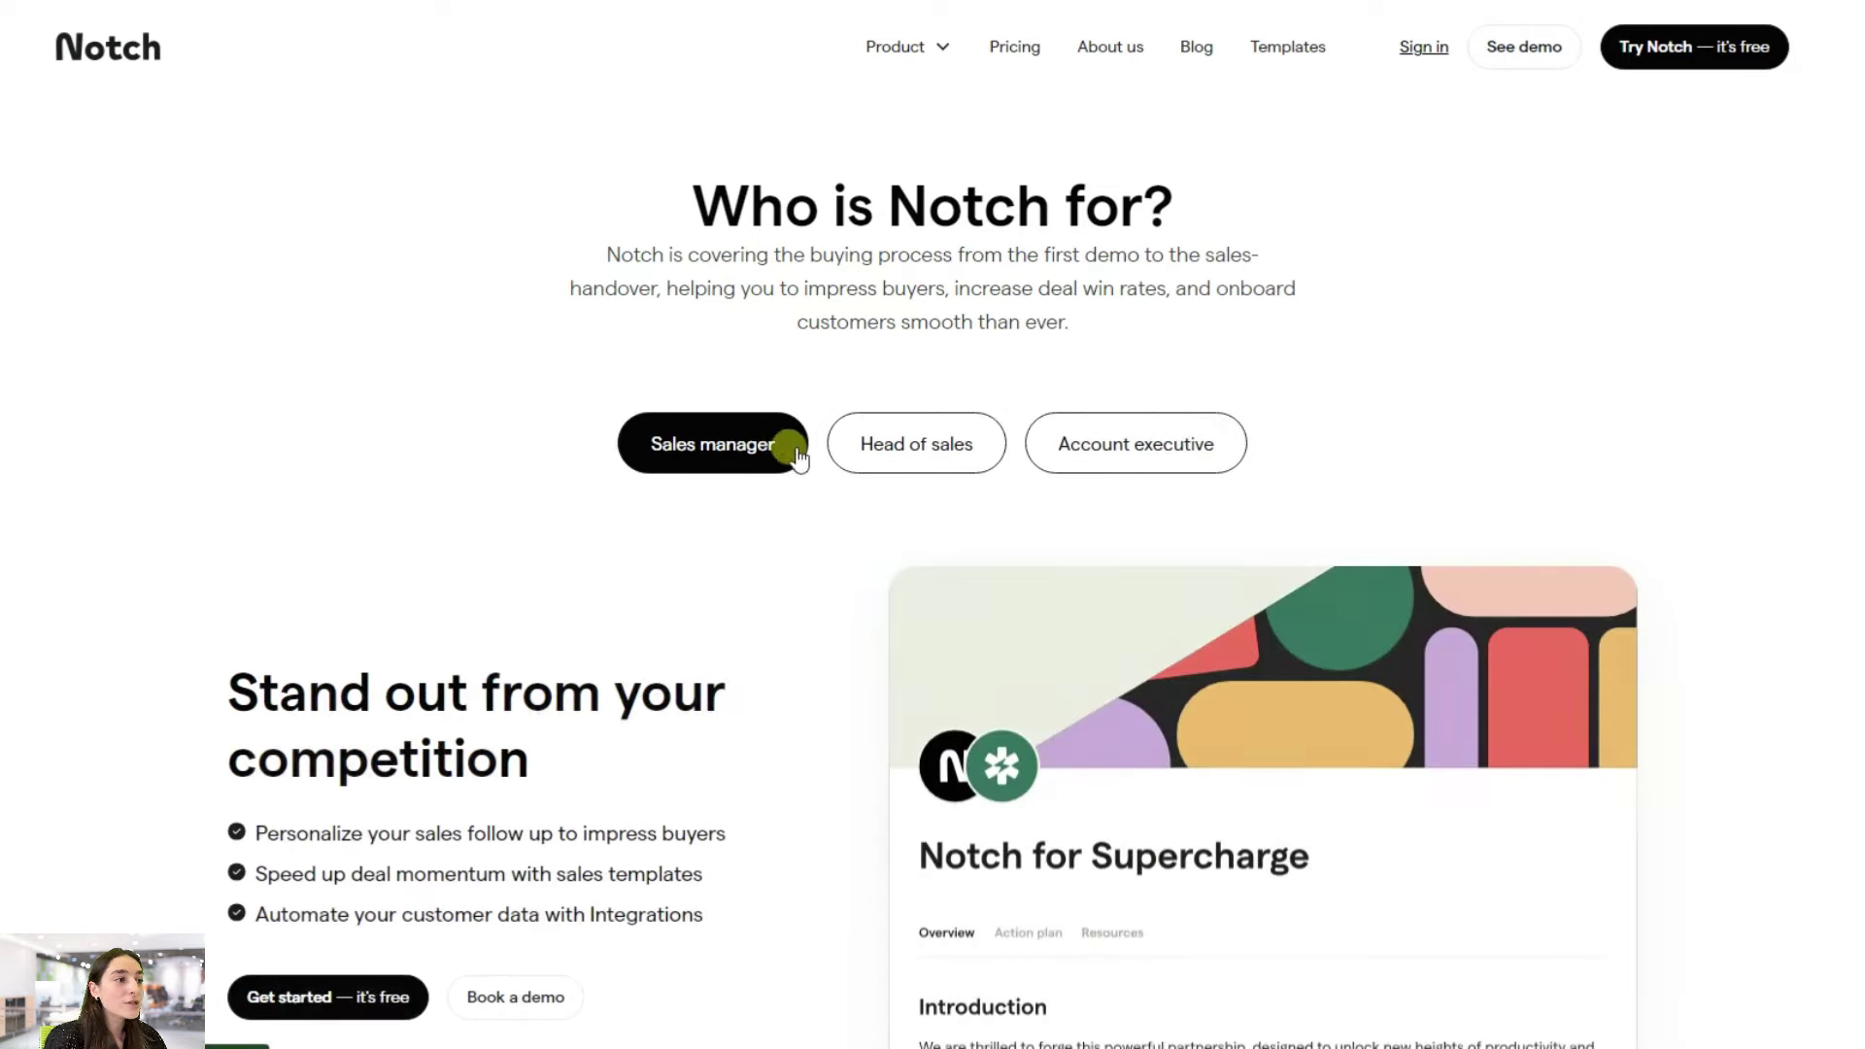
{"action": "left_click", "coordinate": [874, 448]}
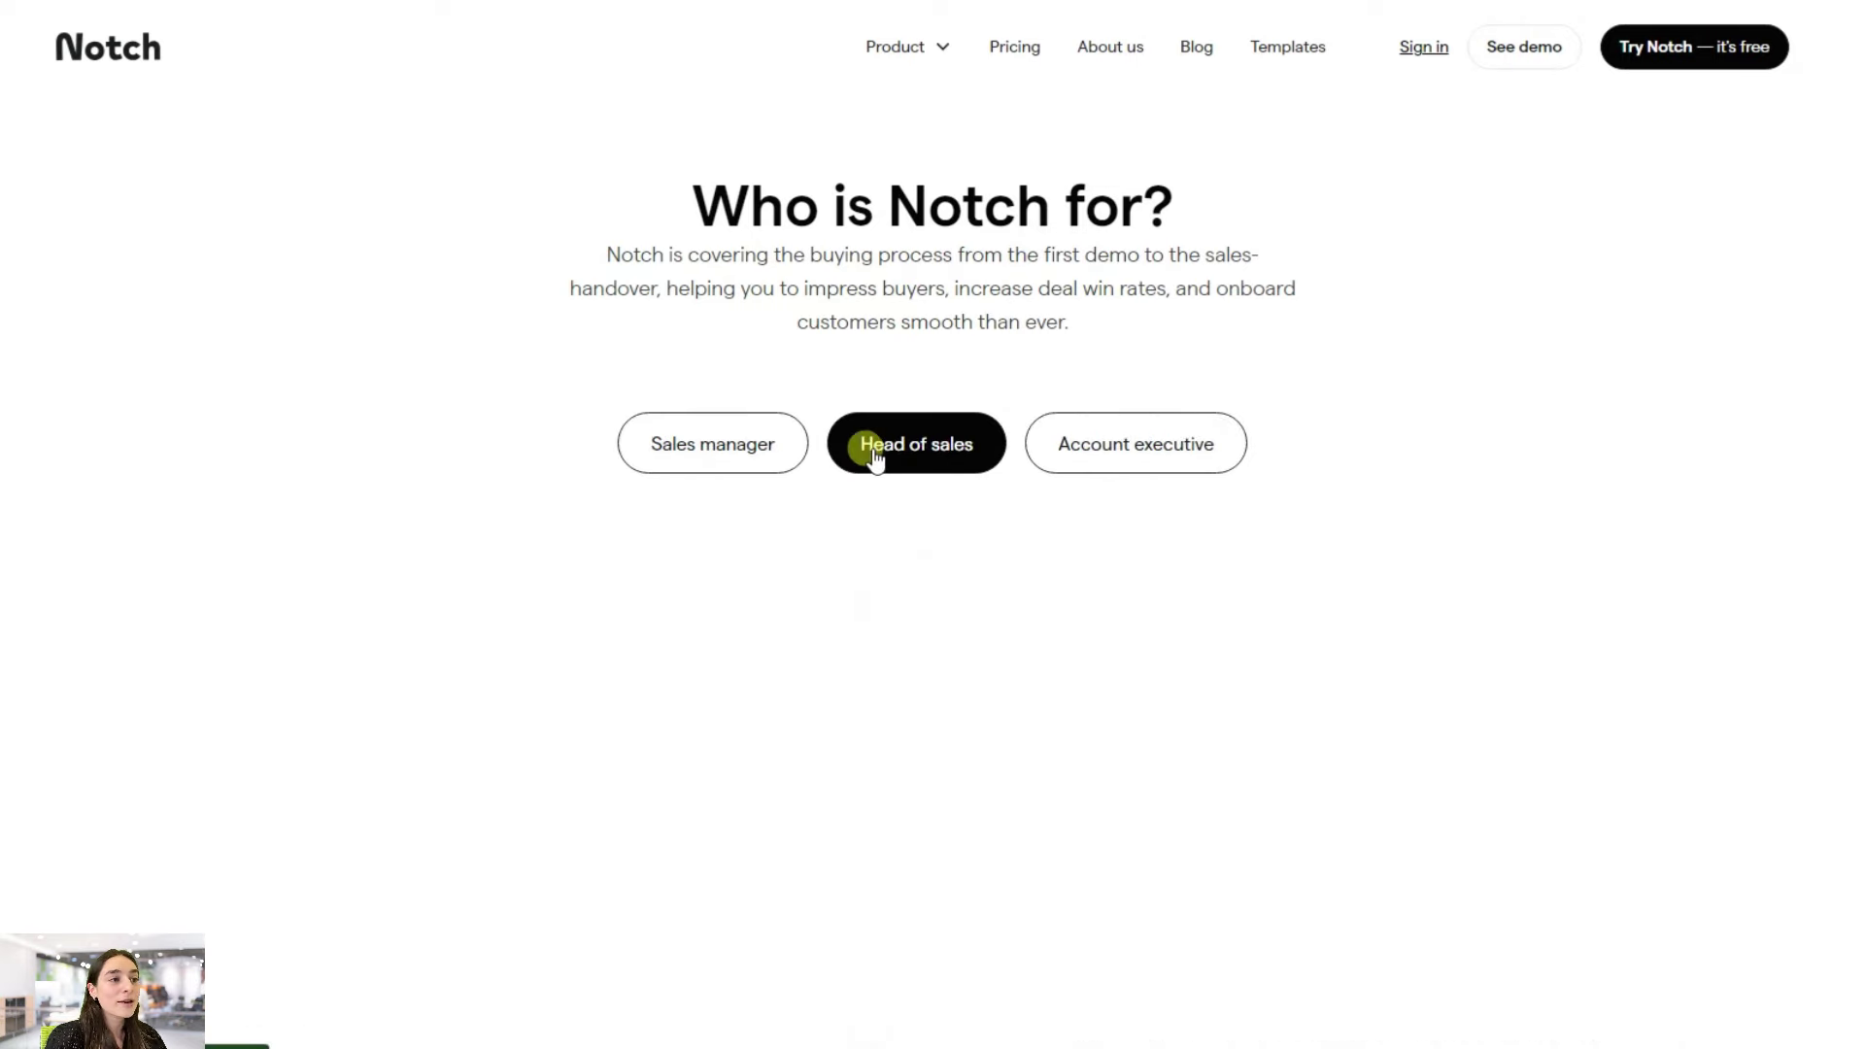
{"action": "left_click", "coordinate": [1145, 455]}
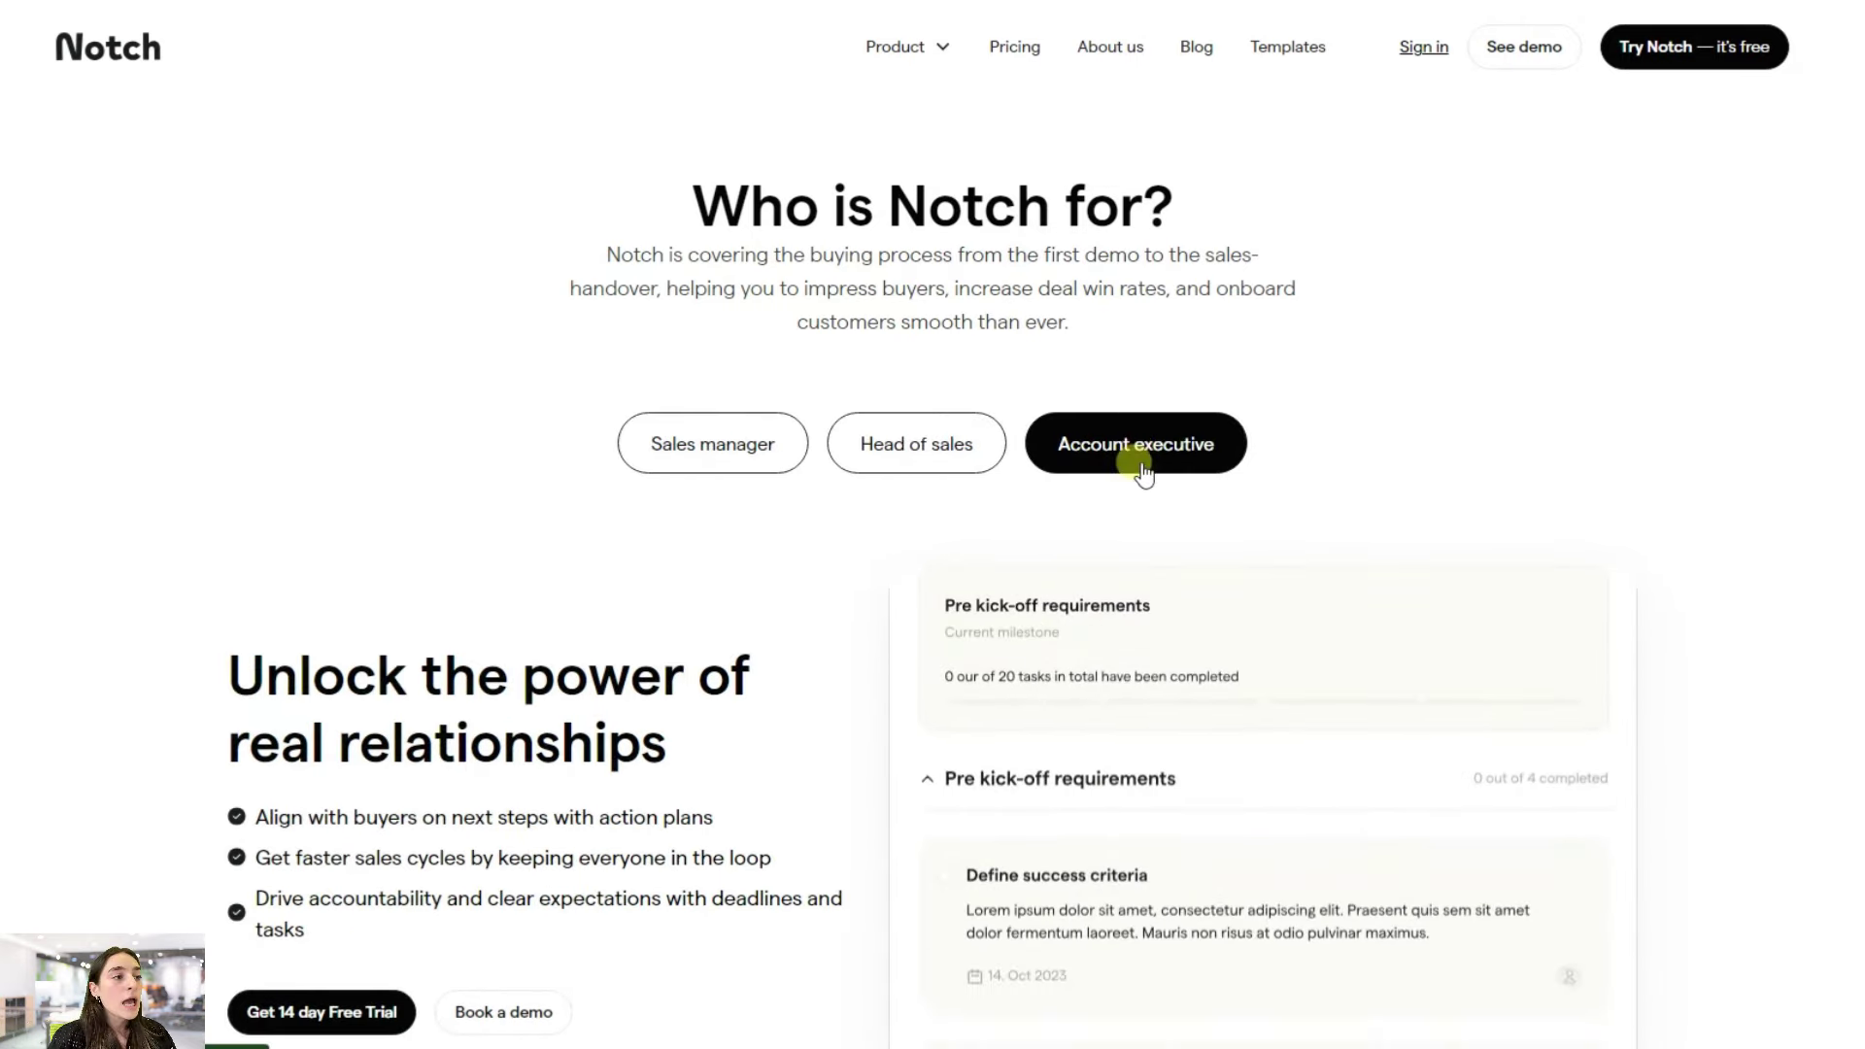
{"action": "scroll", "coordinate": [1065, 541], "scroll_direction": "down", "scroll_amount": 1}
{"action": "scroll", "coordinate": [1070, 583], "scroll_direction": "down", "scroll_amount": 2}
{"action": "scroll", "coordinate": [1076, 620], "scroll_direction": "down", "scroll_amount": 5}
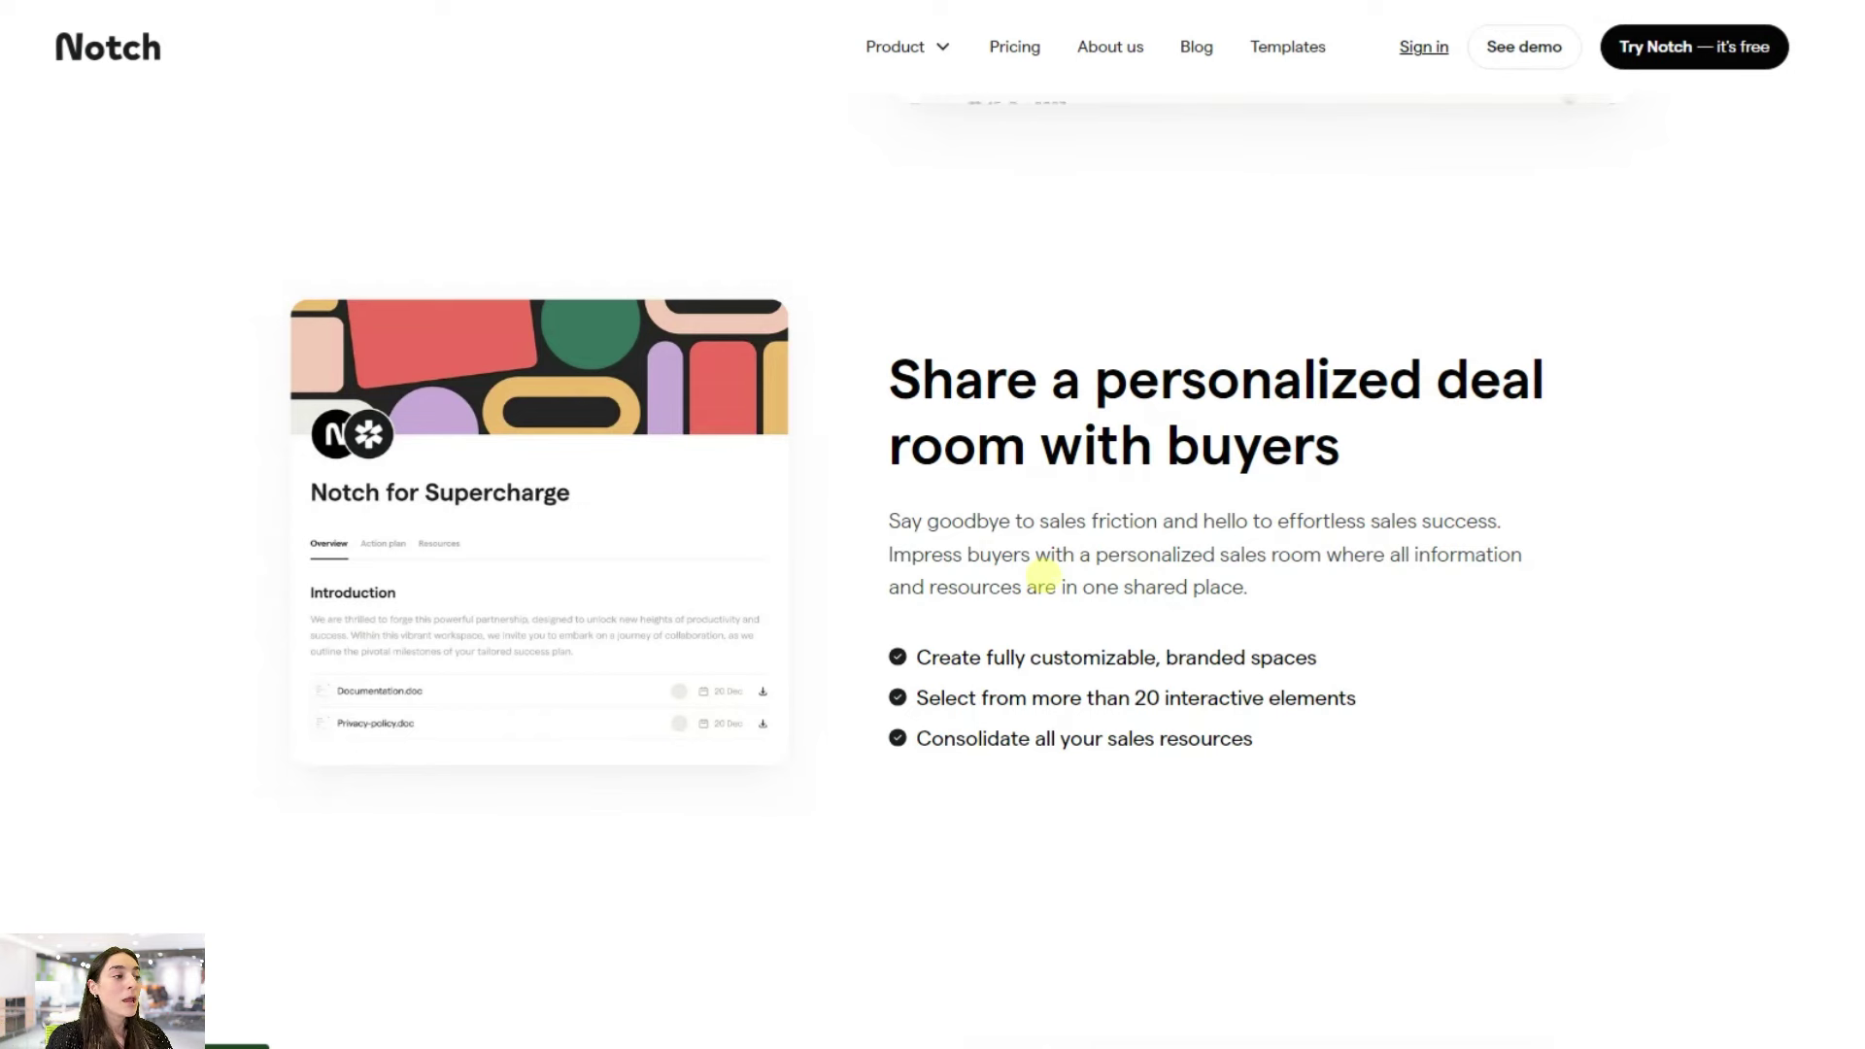
{"action": "scroll", "coordinate": [1041, 571], "scroll_direction": "up", "scroll_amount": 10}
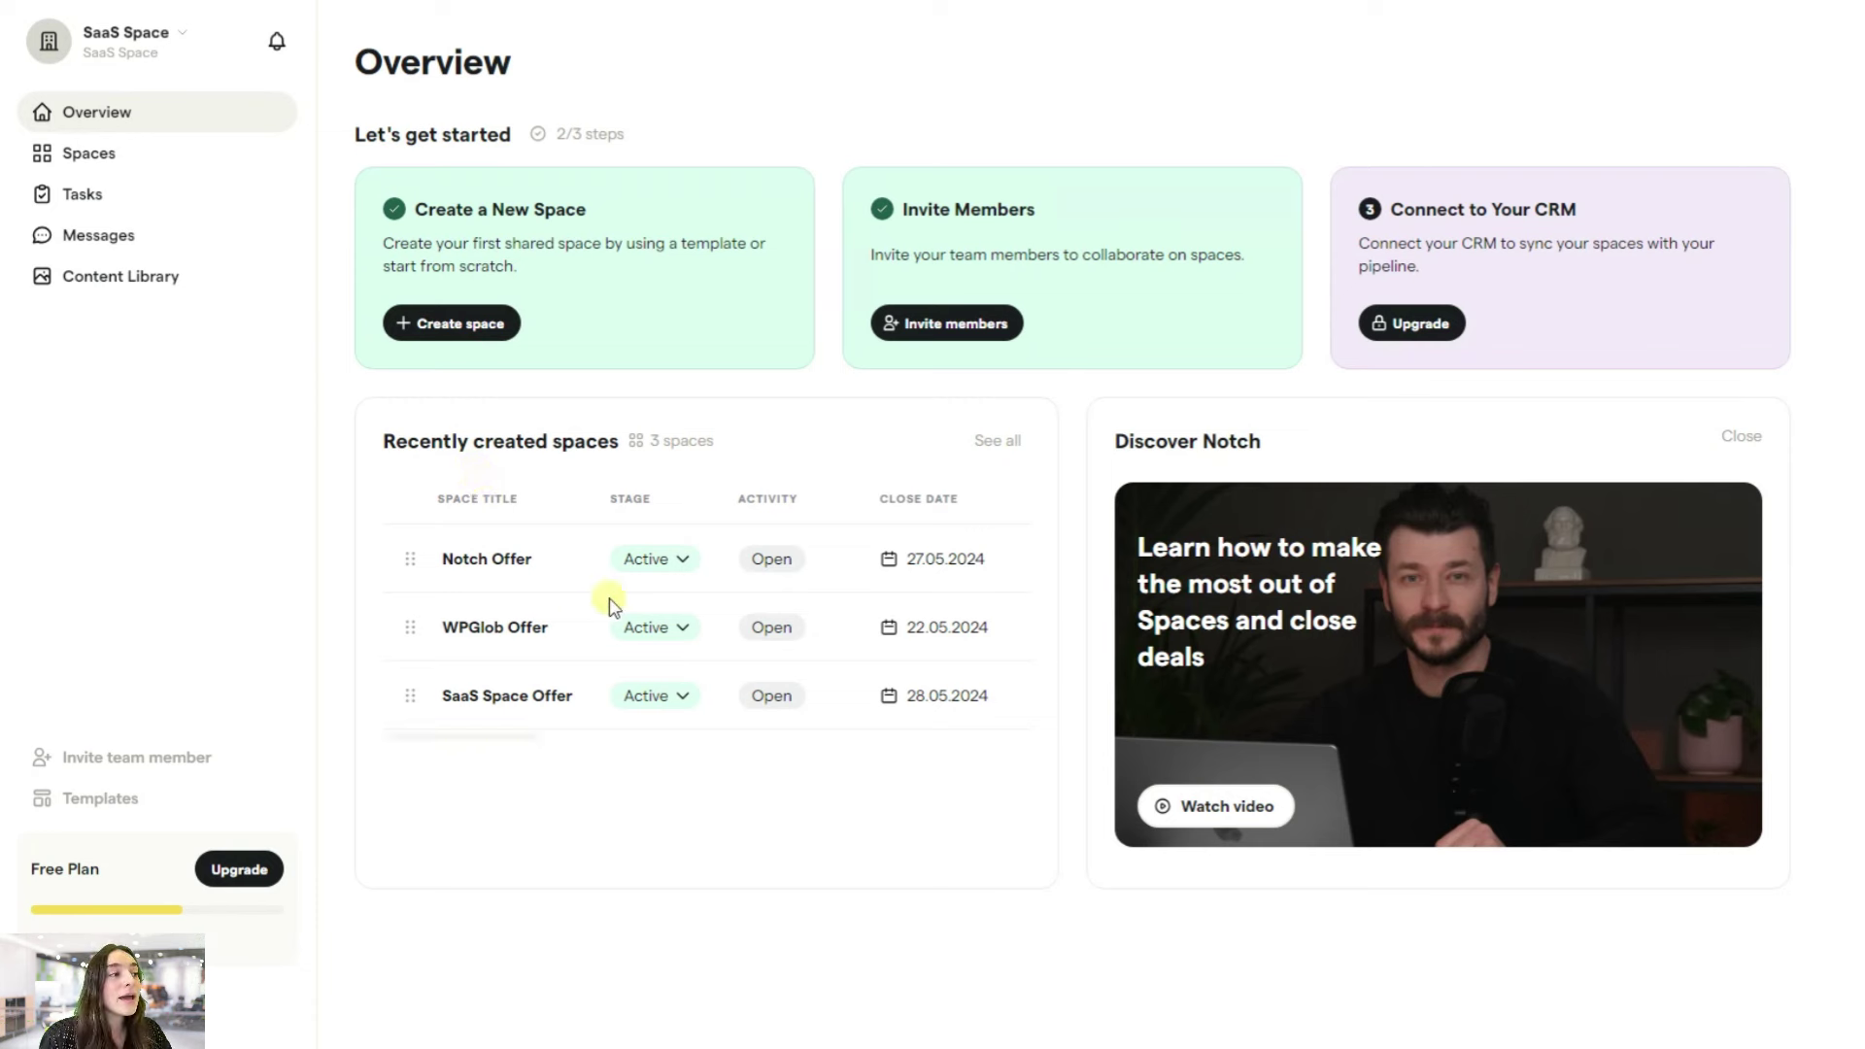
- View the stage options available for the Notch Offer space in the recently created spaces
{"action": "left_click", "coordinate": [664, 560]}
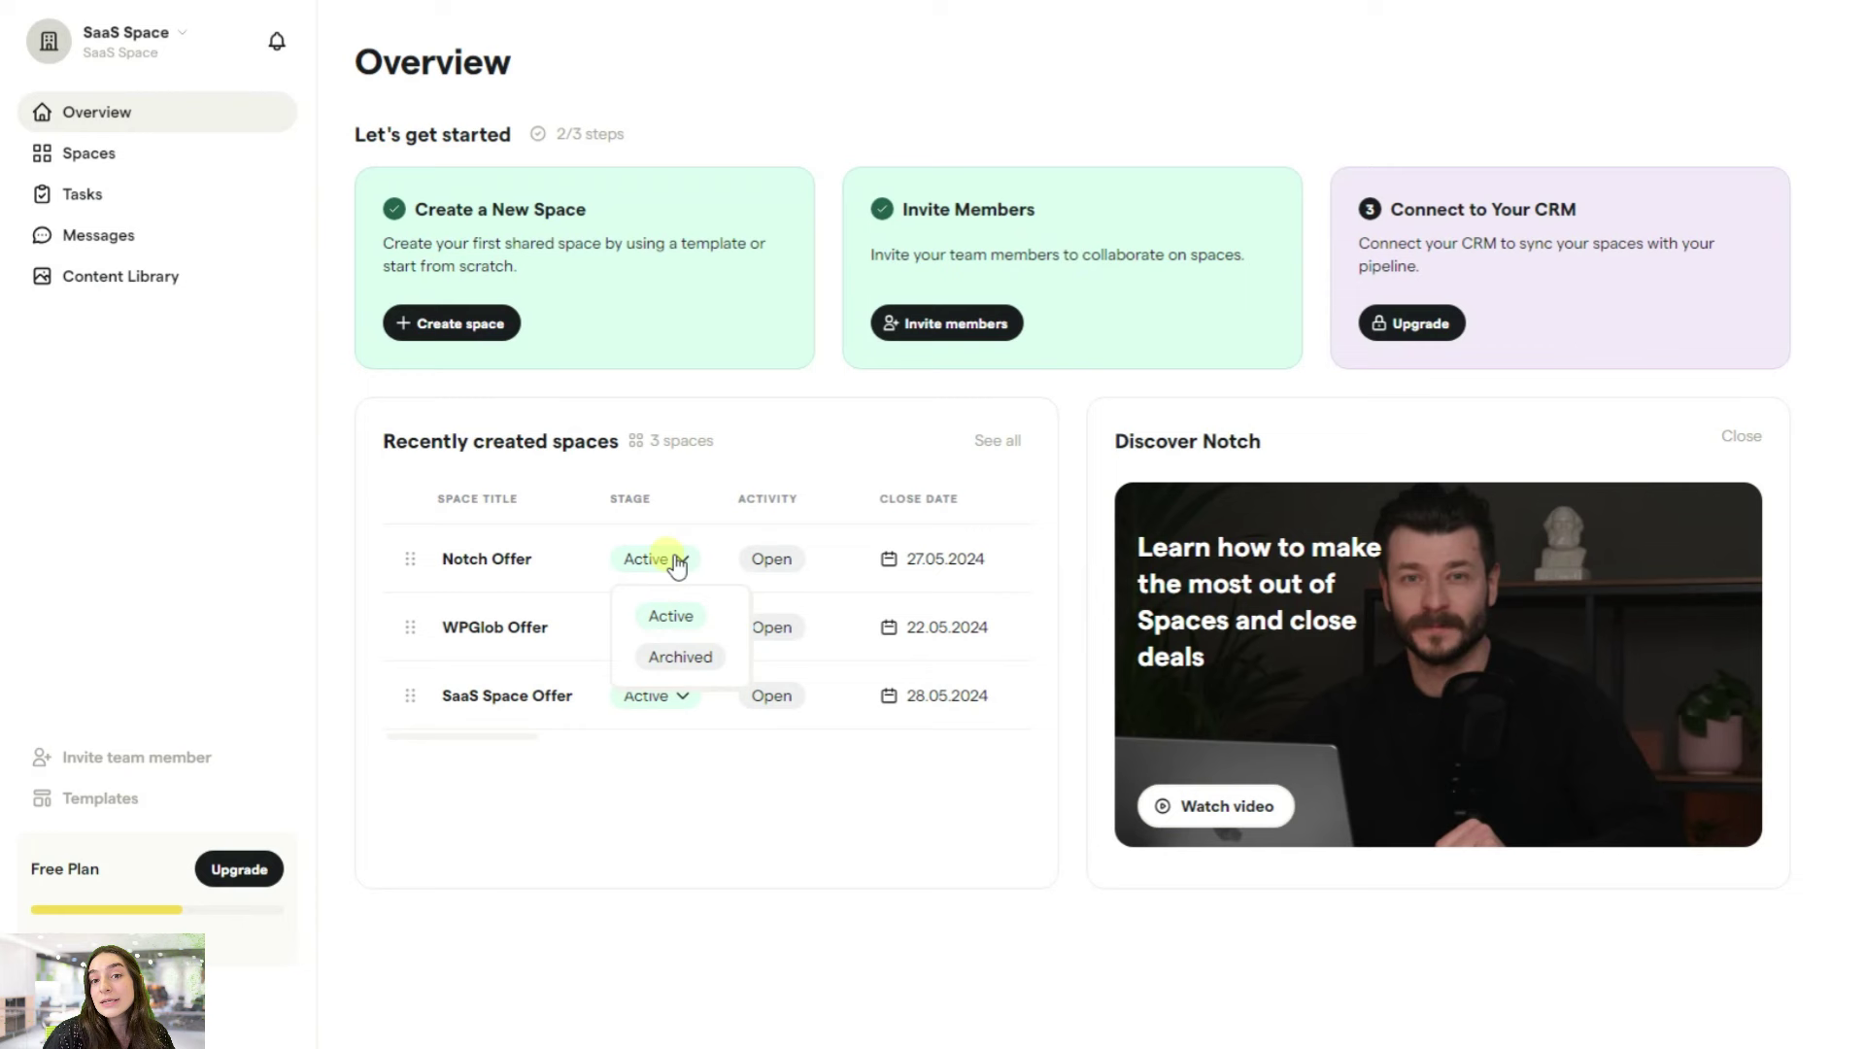
{"action": "left_click", "coordinate": [748, 499]}
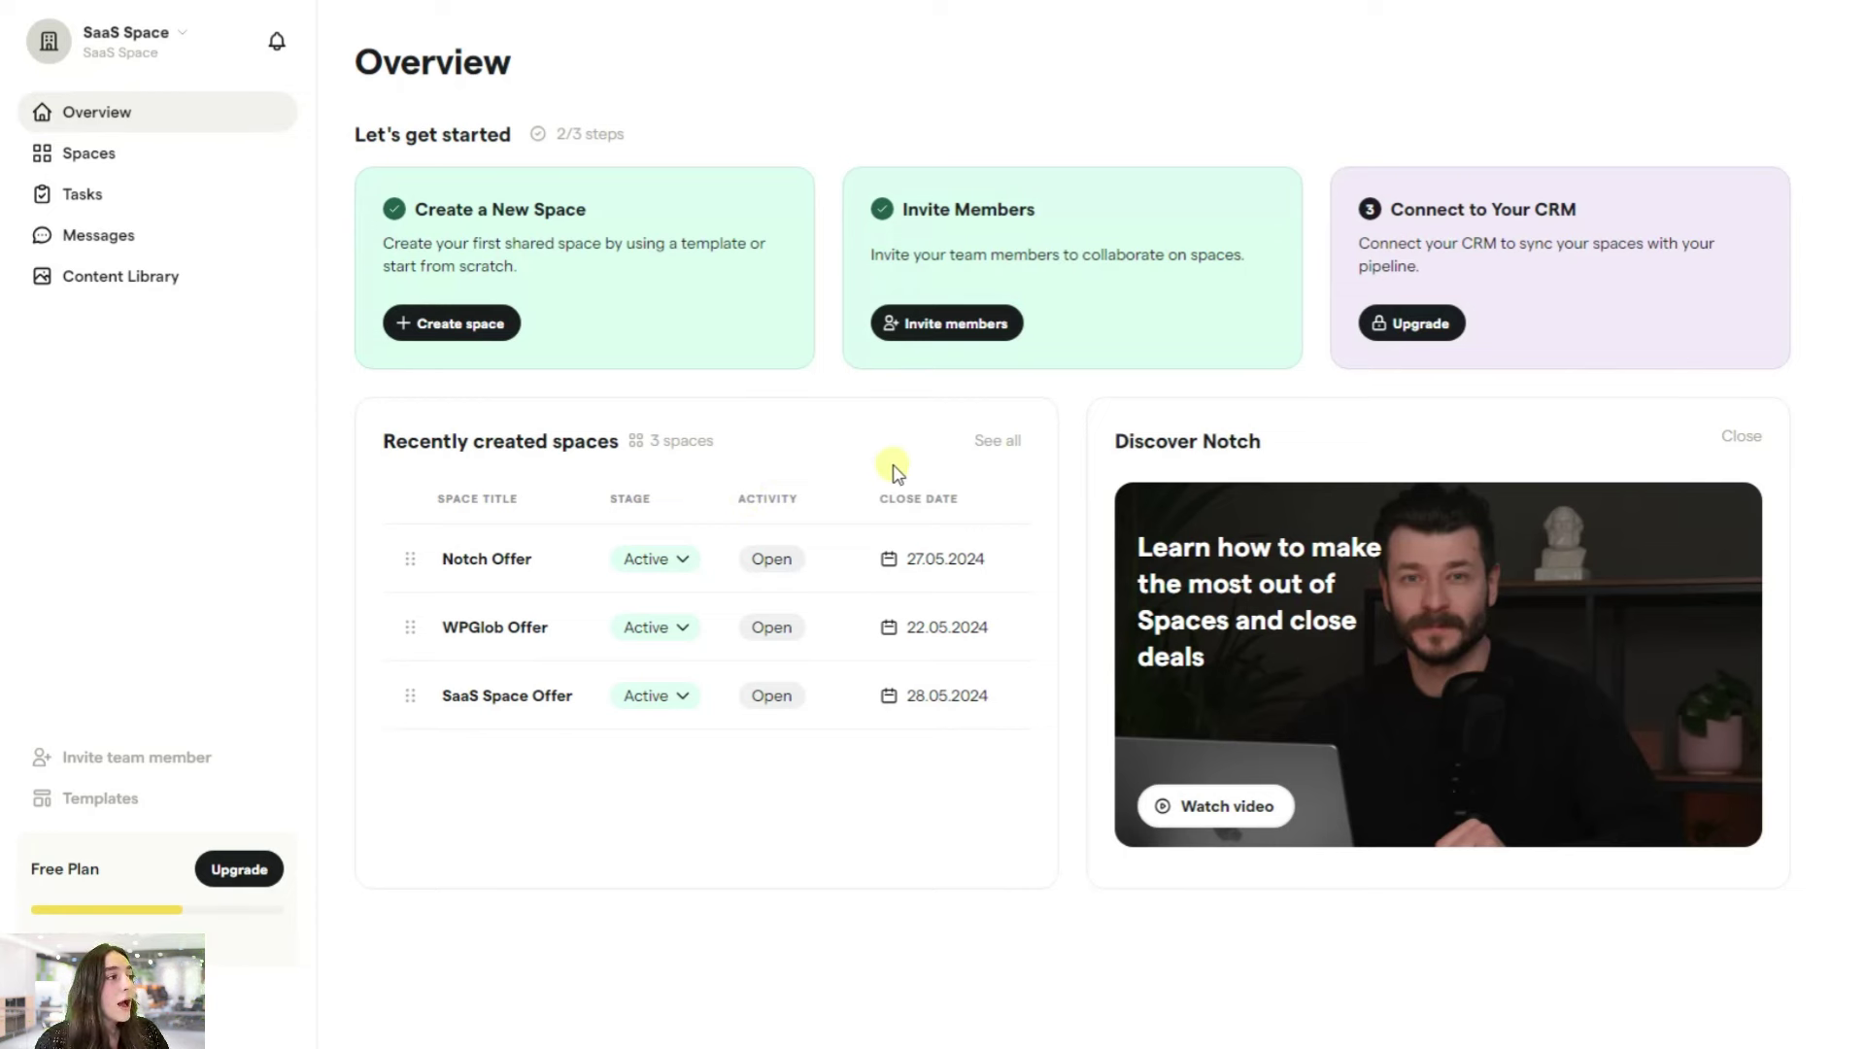
- Go to the list of all spaces and start adding a new space from a template
{"action": "left_click", "coordinate": [190, 154]}
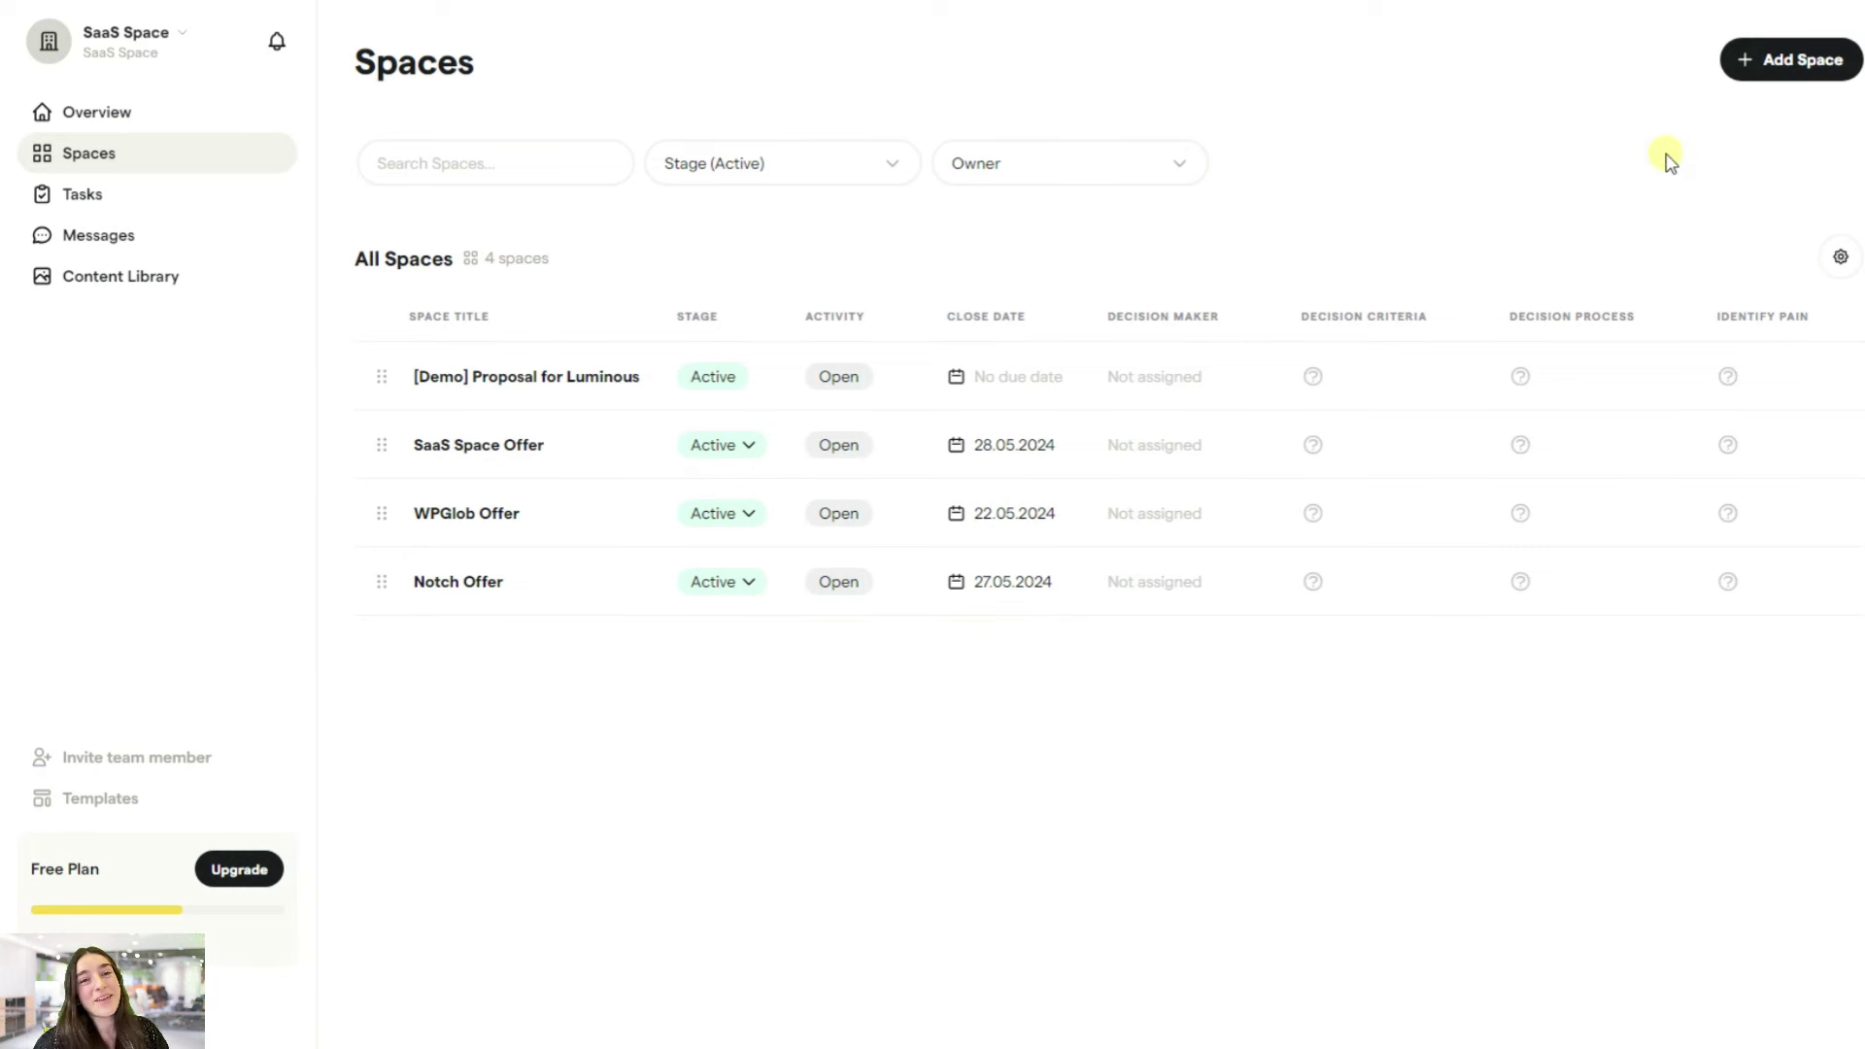
{"action": "left_click", "coordinate": [1799, 78]}
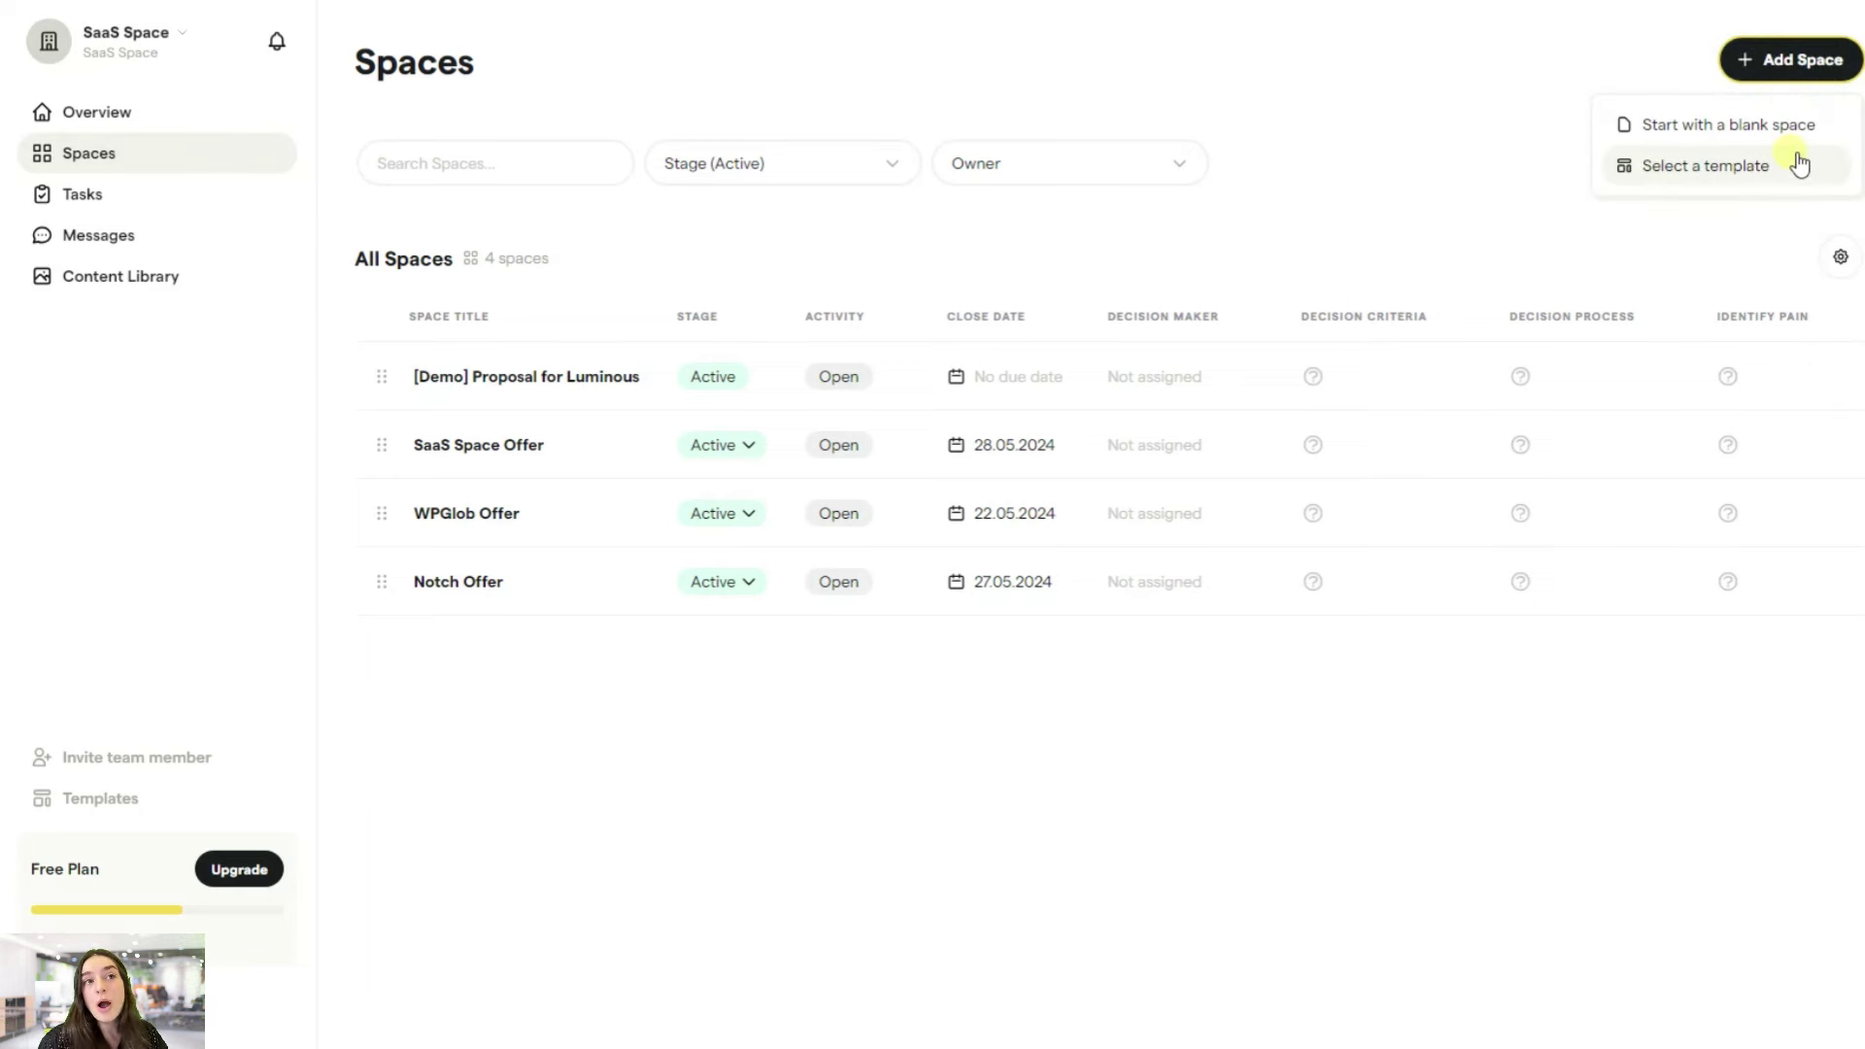
{"action": "left_click", "coordinate": [1702, 174]}
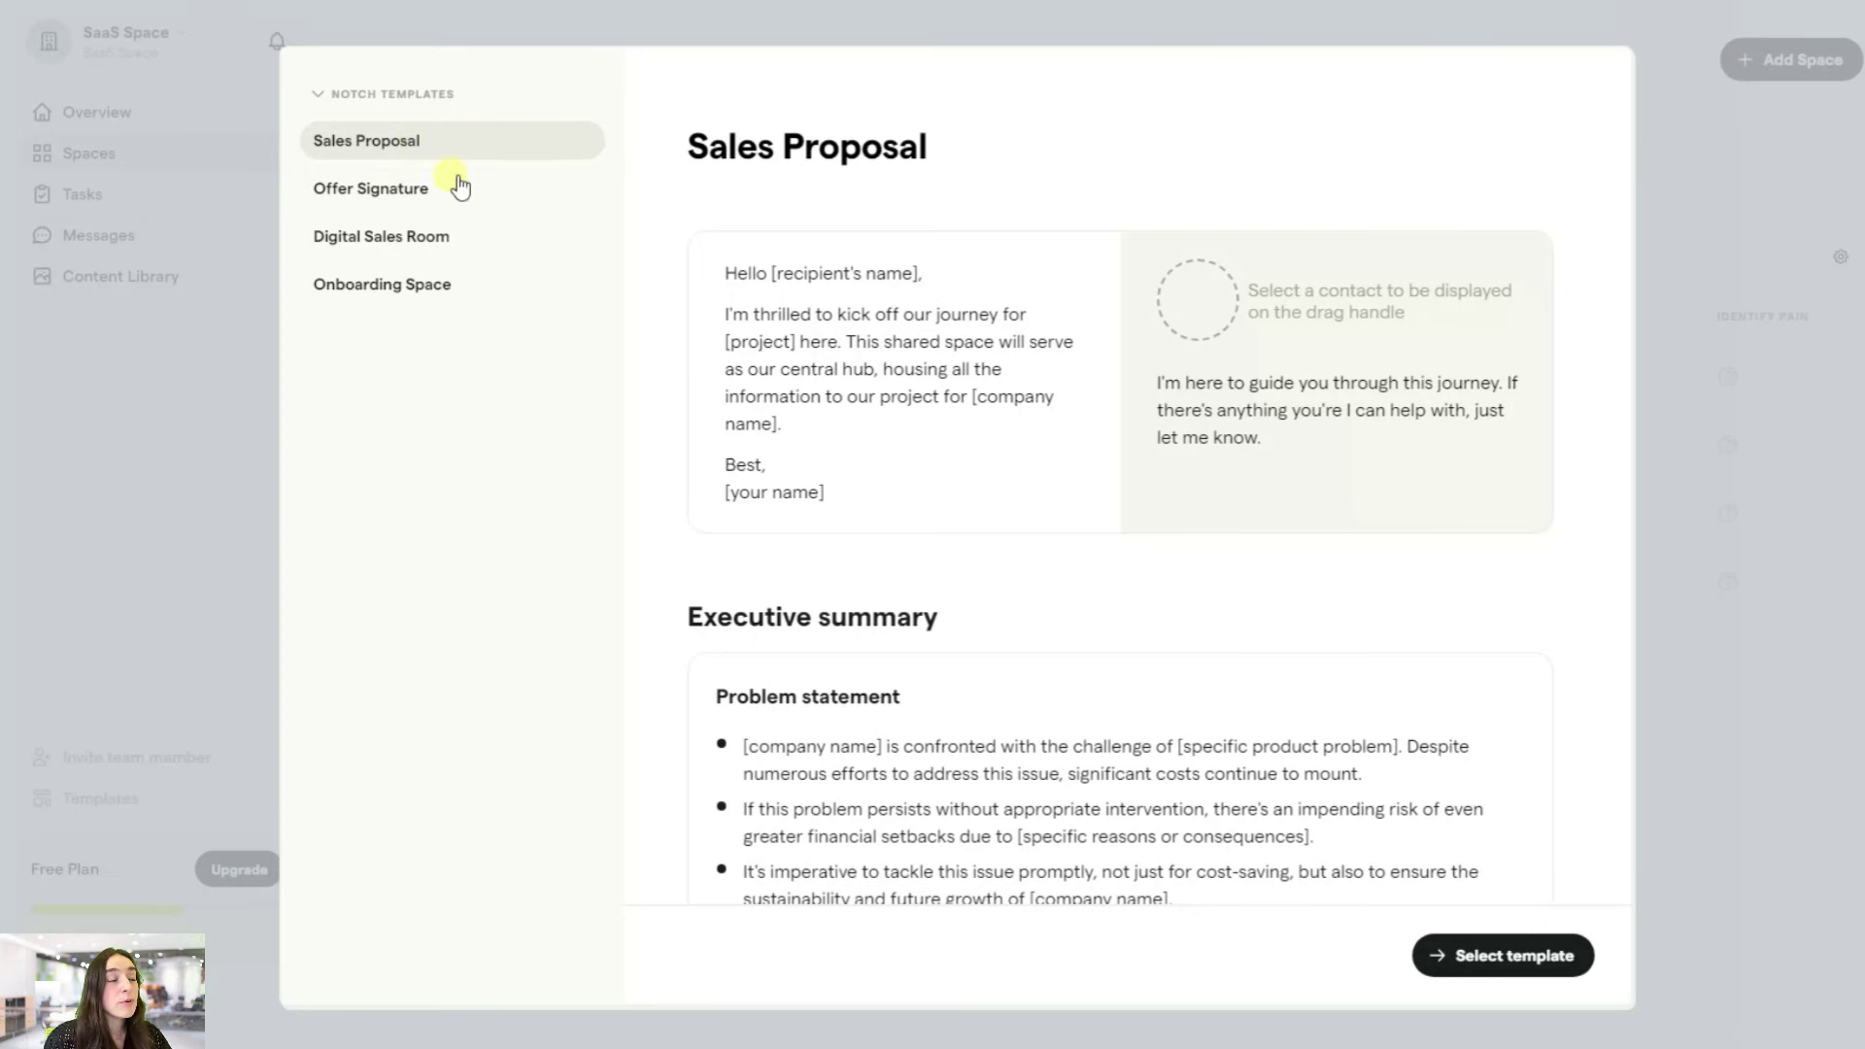
- Preview the Offer Signature, Digital Sales Room and Onboarding Space templates
{"action": "left_click", "coordinate": [385, 187]}
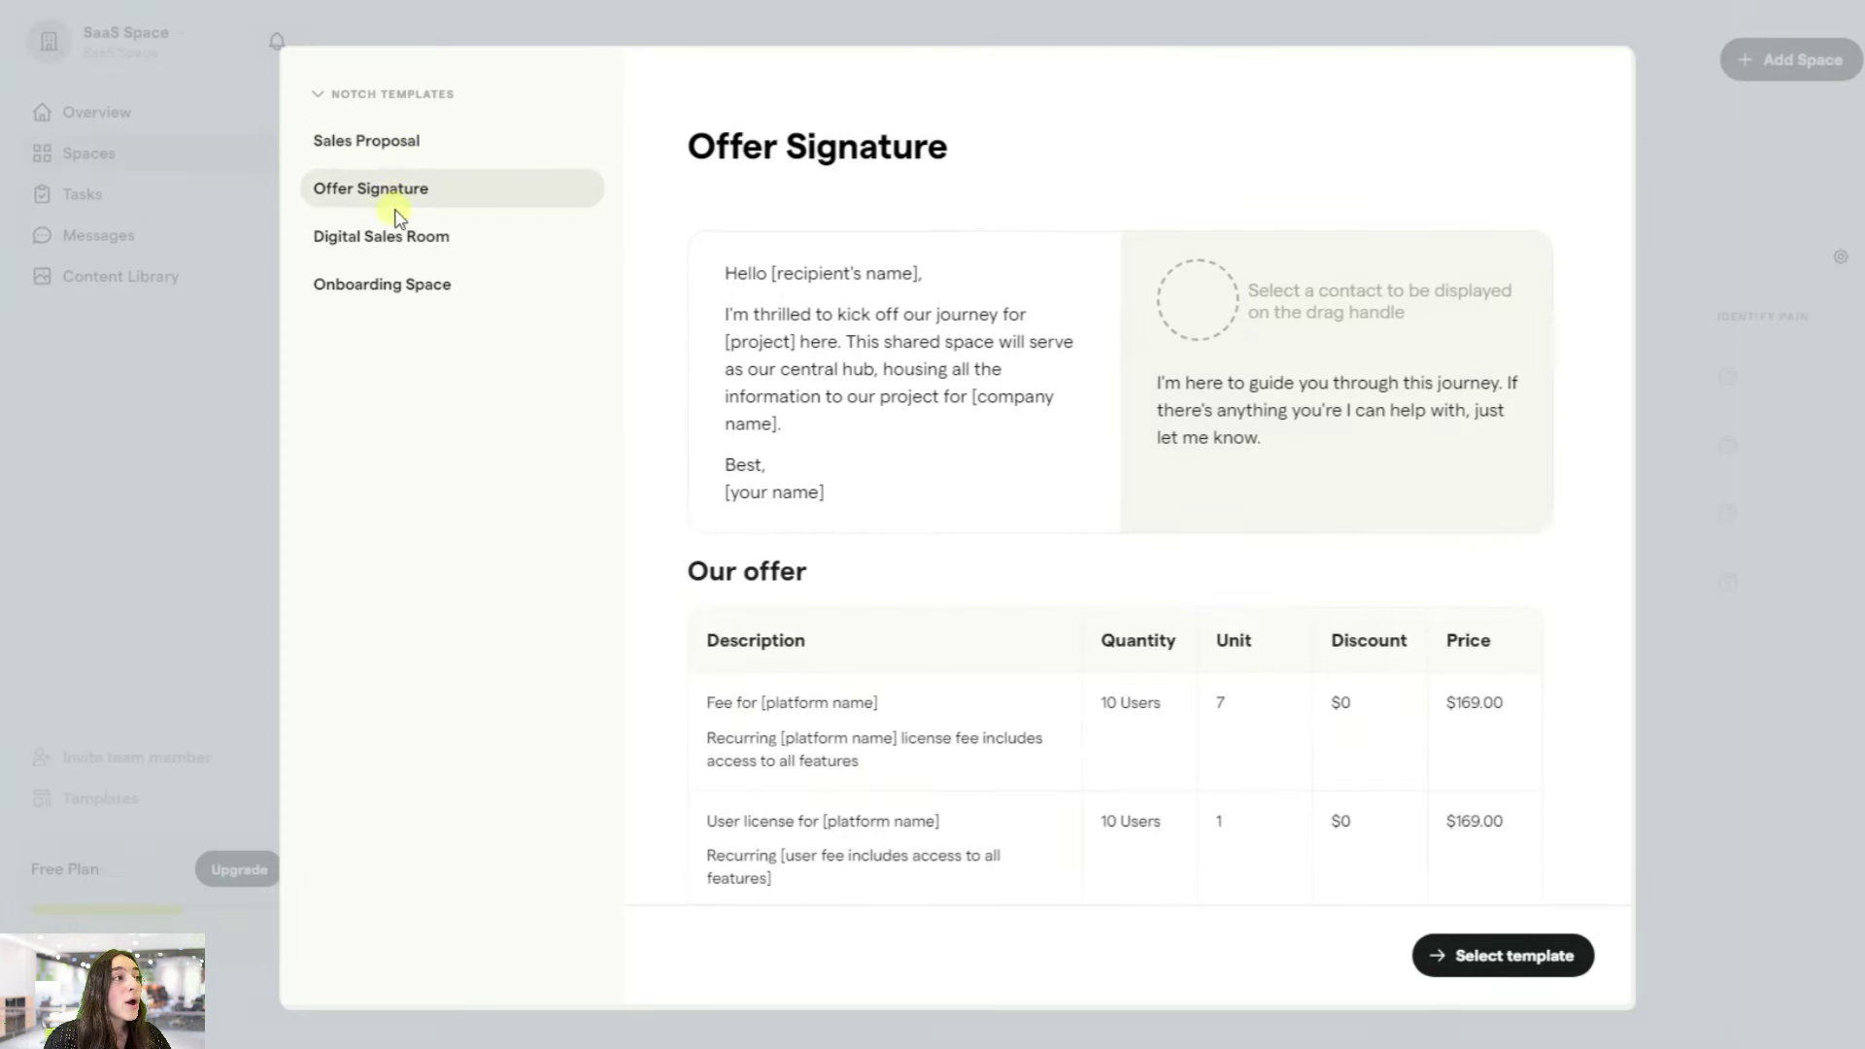
{"action": "left_click", "coordinate": [438, 240]}
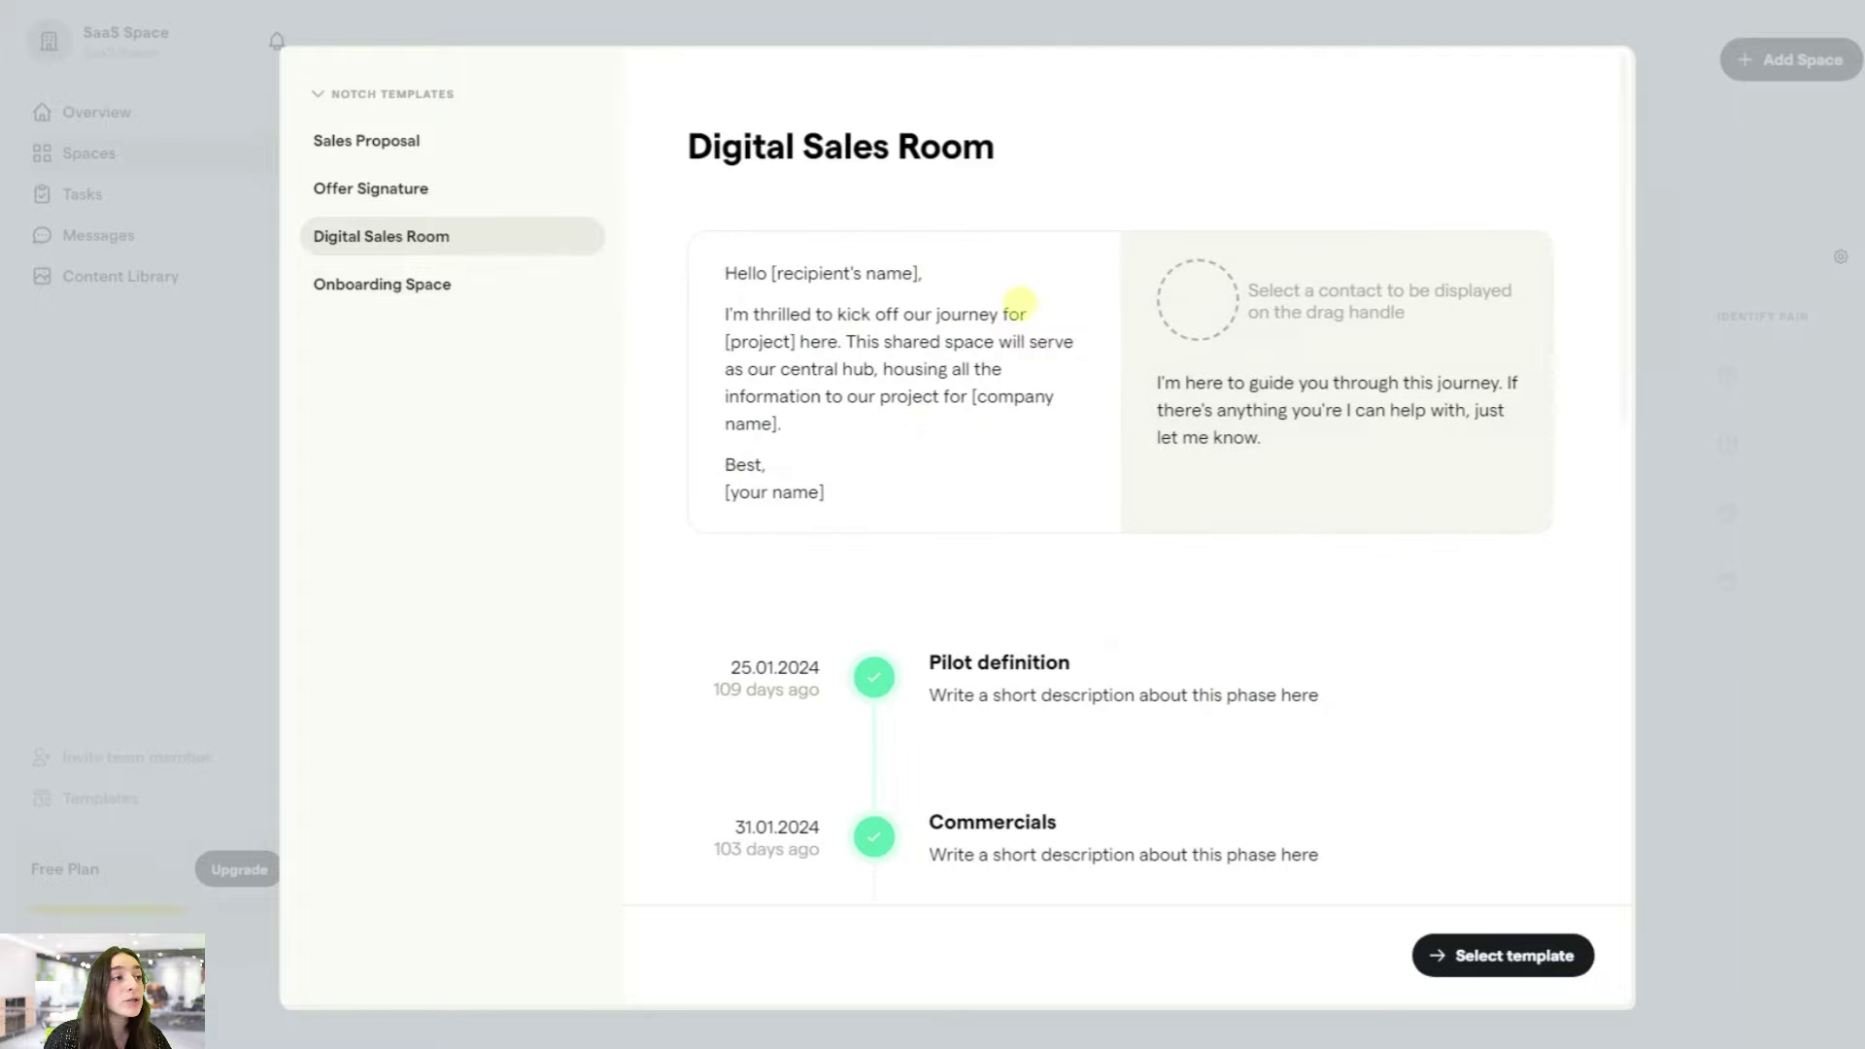
{"action": "left_click", "coordinate": [457, 299]}
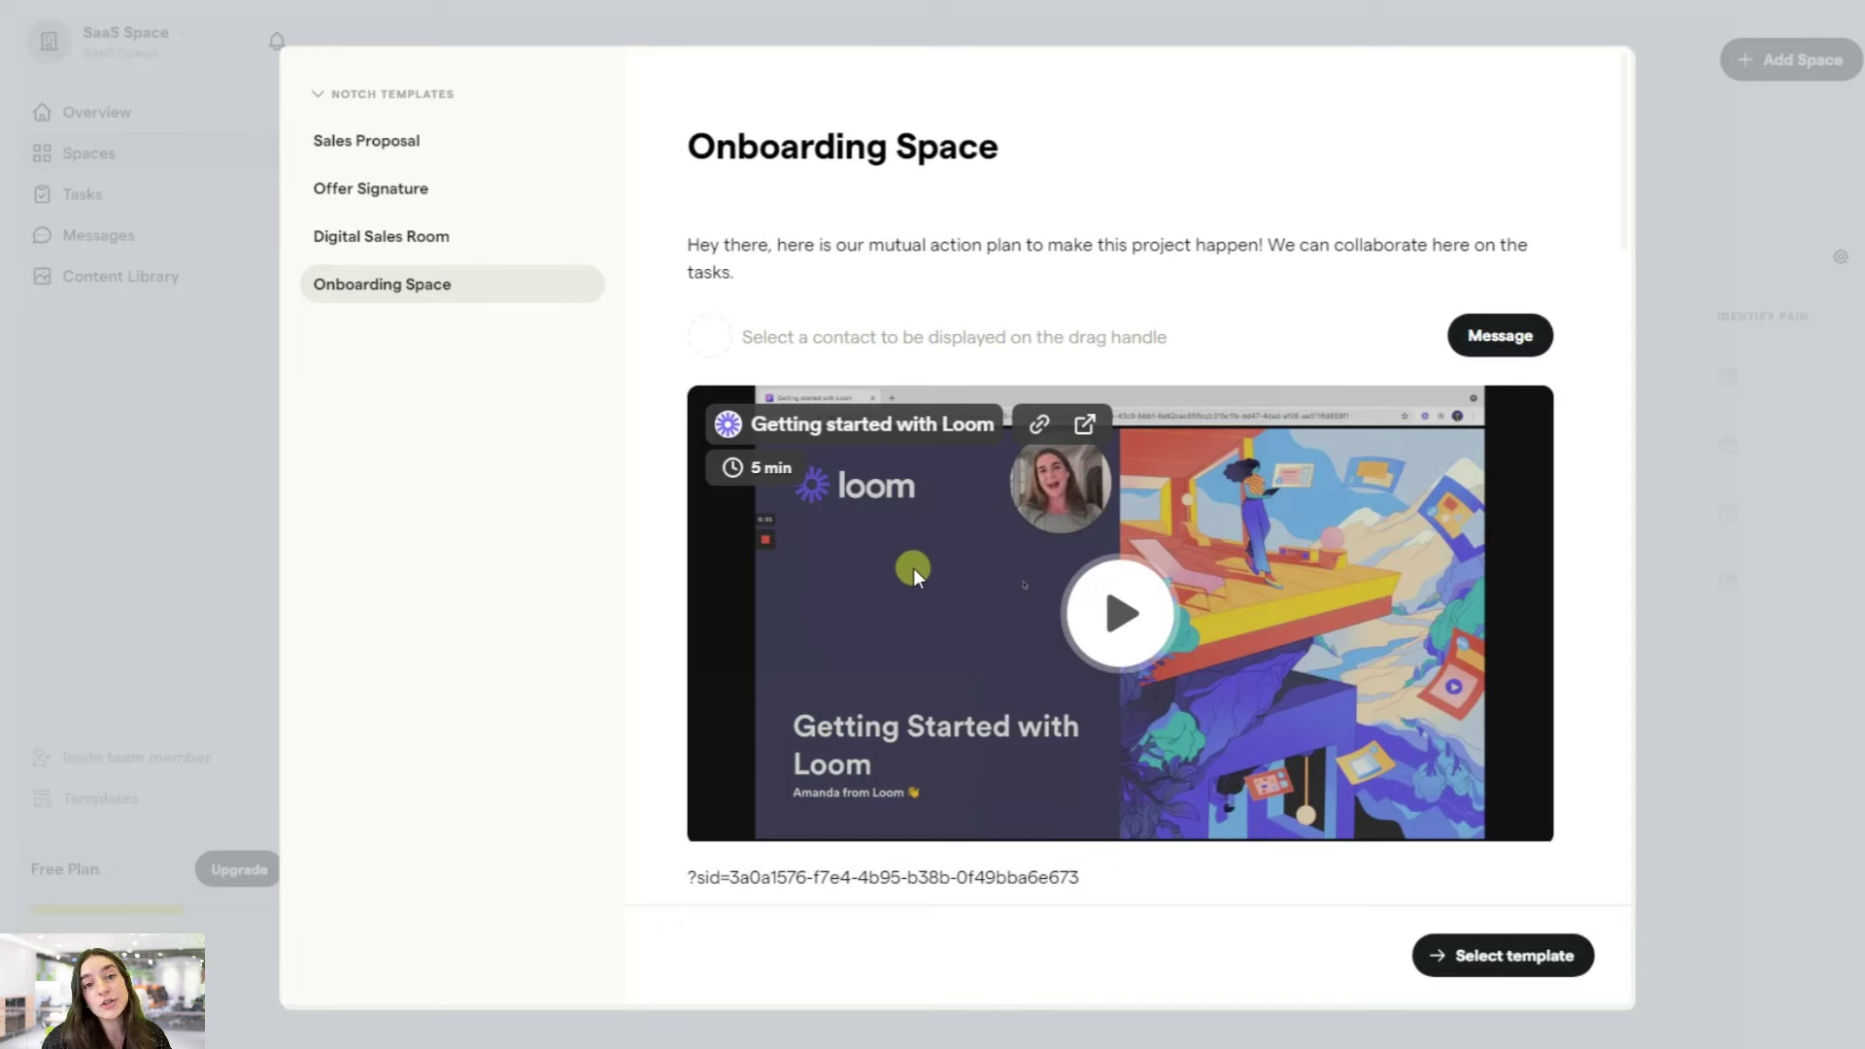
{"action": "scroll", "coordinate": [956, 461], "scroll_direction": "down", "scroll_amount": 3}
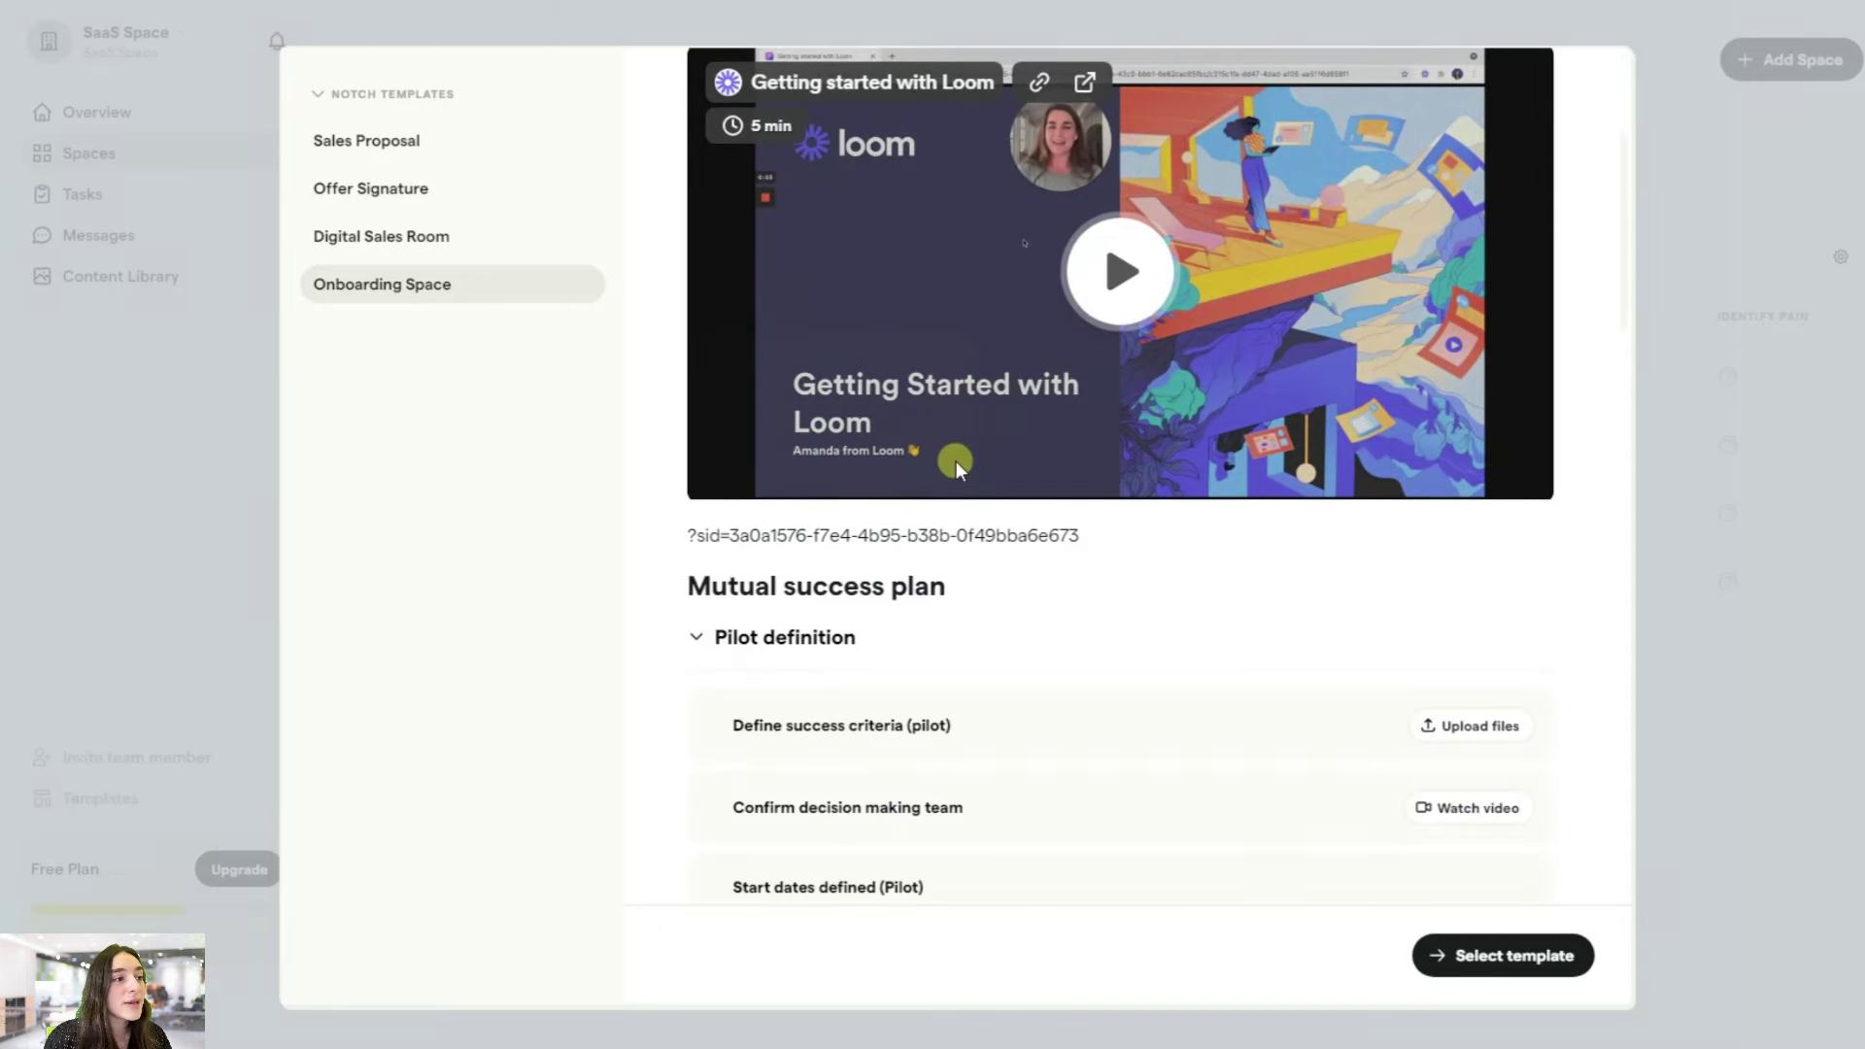
{"action": "scroll", "coordinate": [956, 460], "scroll_direction": "up", "scroll_amount": 2}
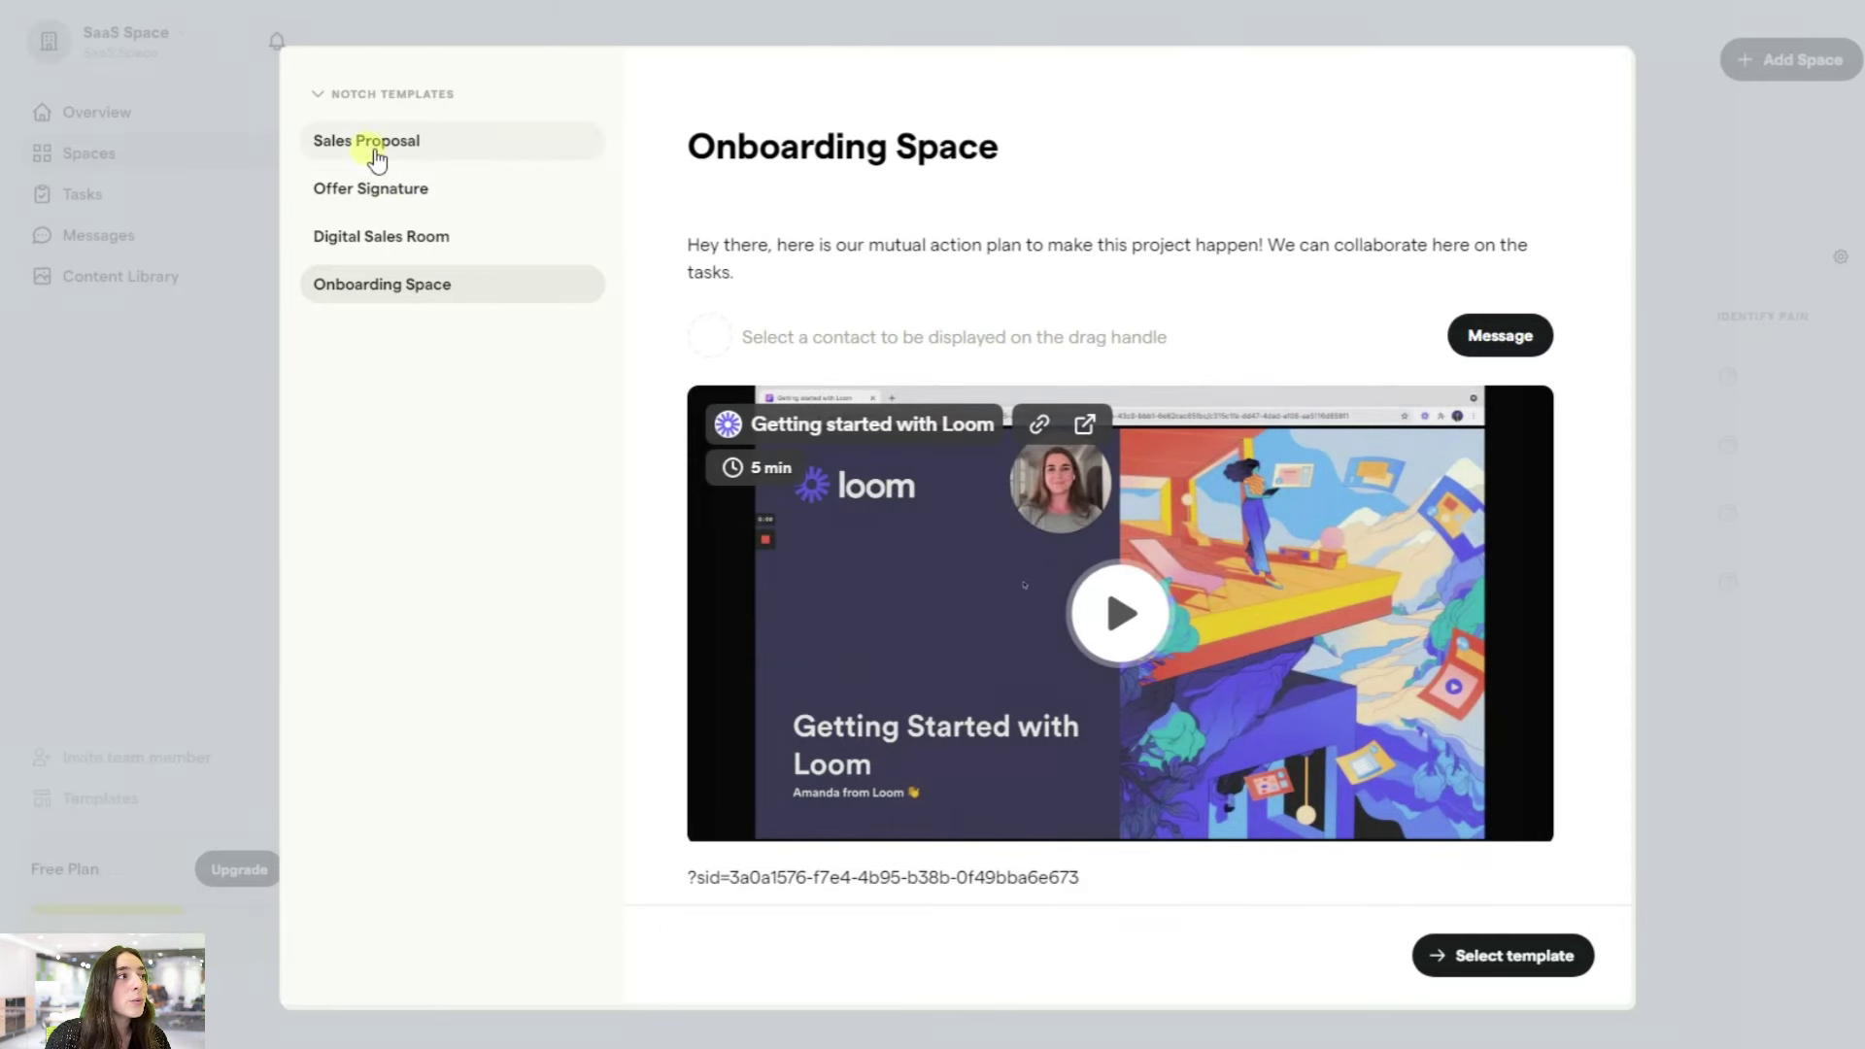
- Choose the Sales Proposal template and name the new space Apple
{"action": "left_click", "coordinate": [377, 155]}
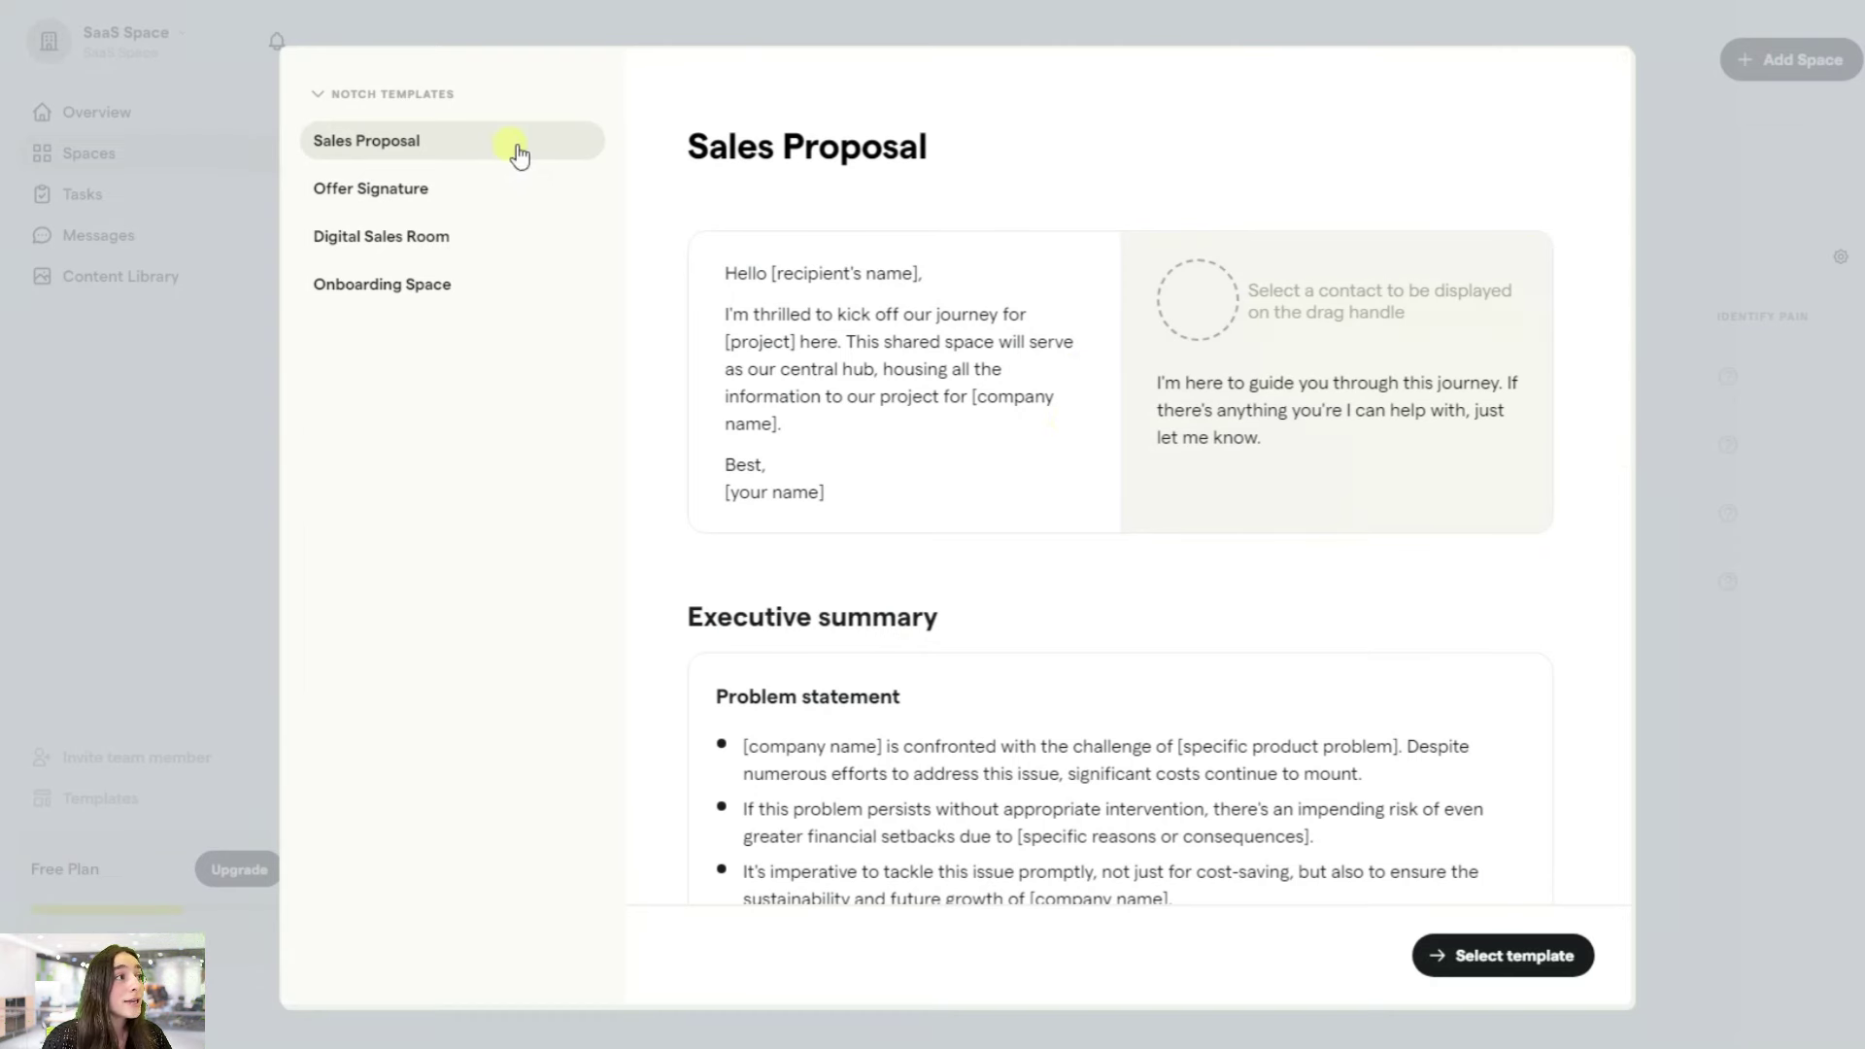
{"action": "left_click", "coordinate": [1550, 955]}
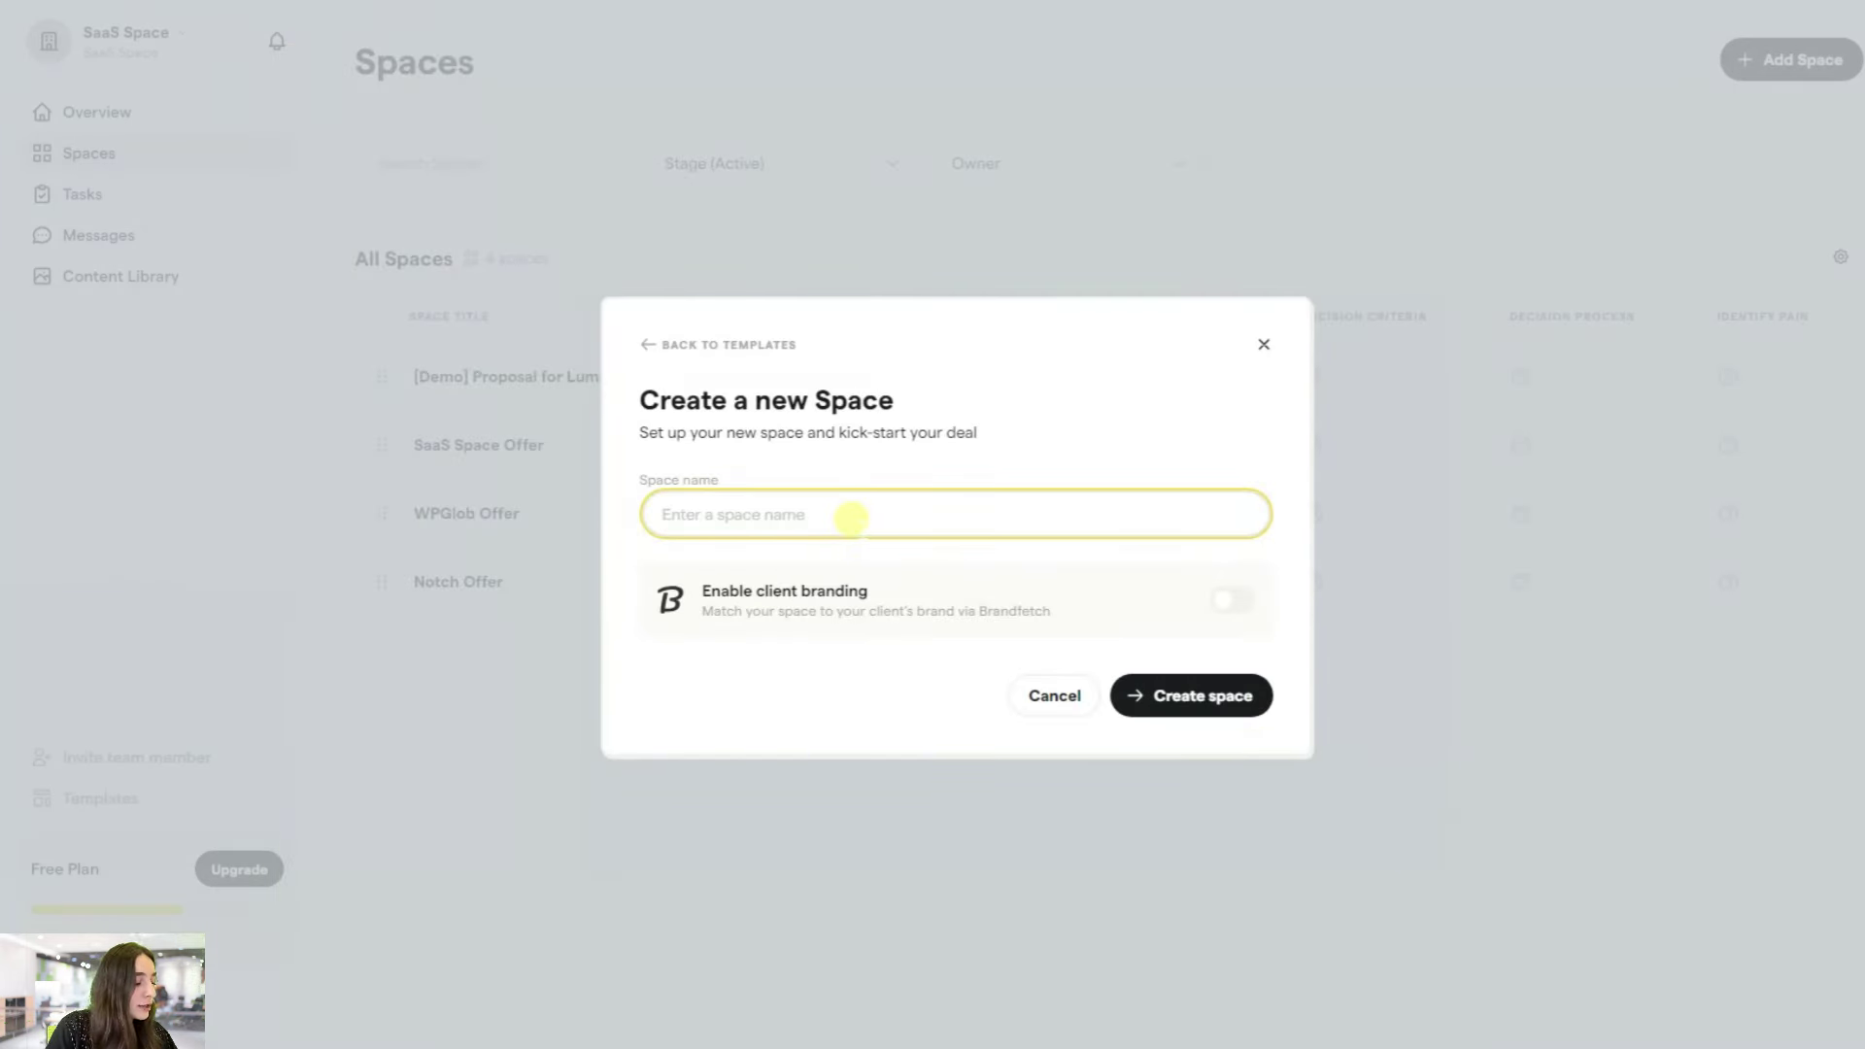
{"action": "type", "text": "App"}
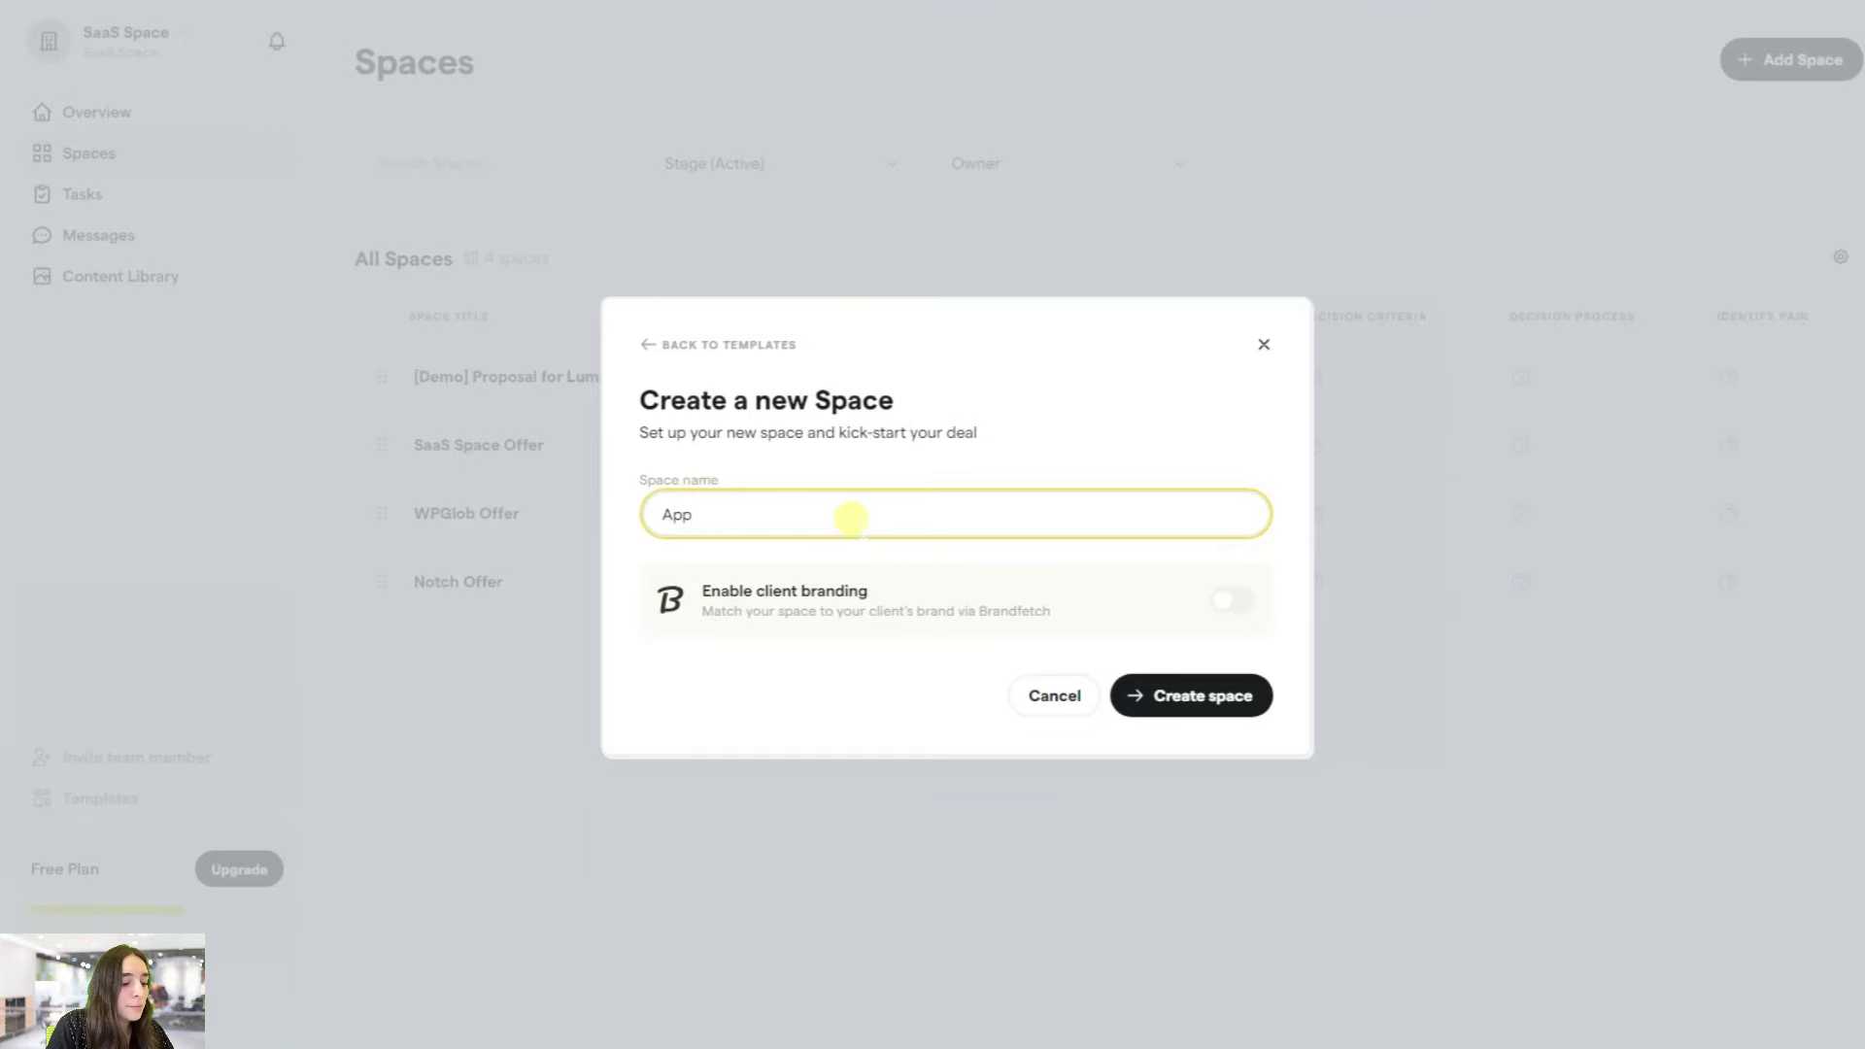
{"action": "type", "text": "le"}
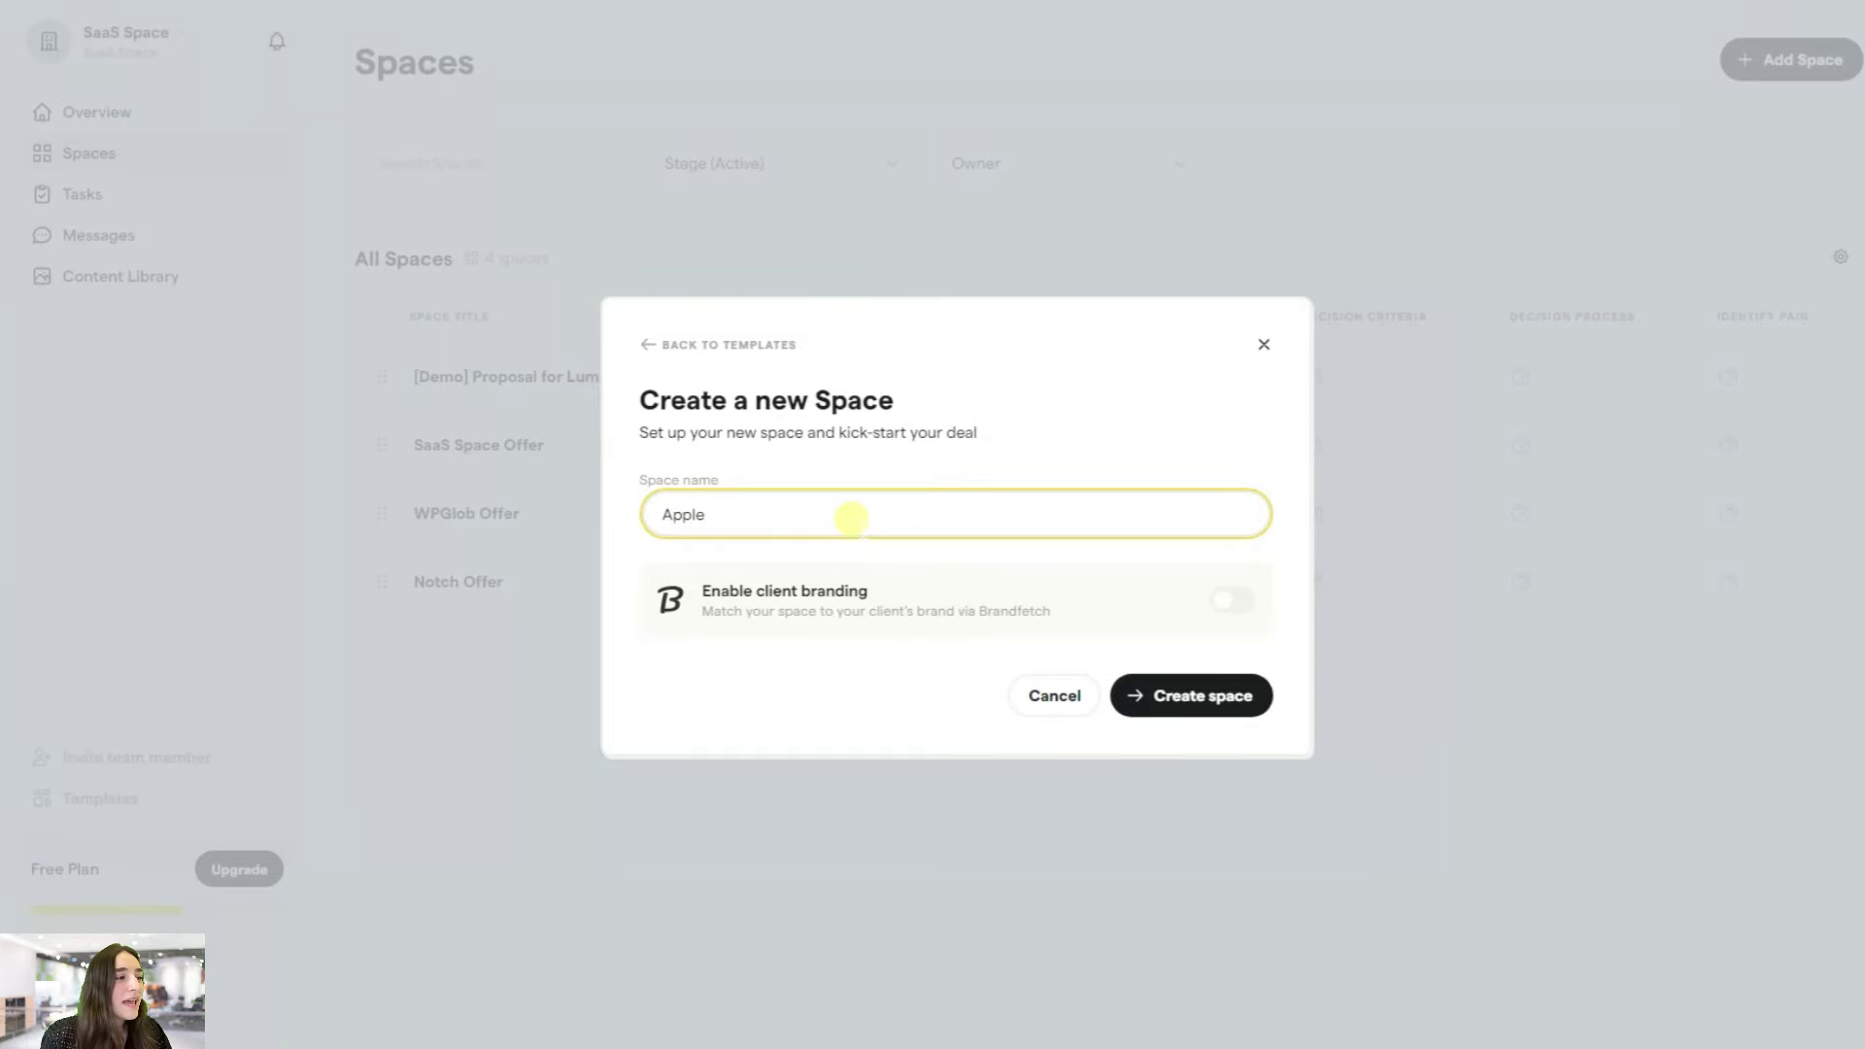
- Enable client branding with the Apple brand (apple.com) as the client's website and create the space
{"action": "left_click", "coordinate": [1231, 604]}
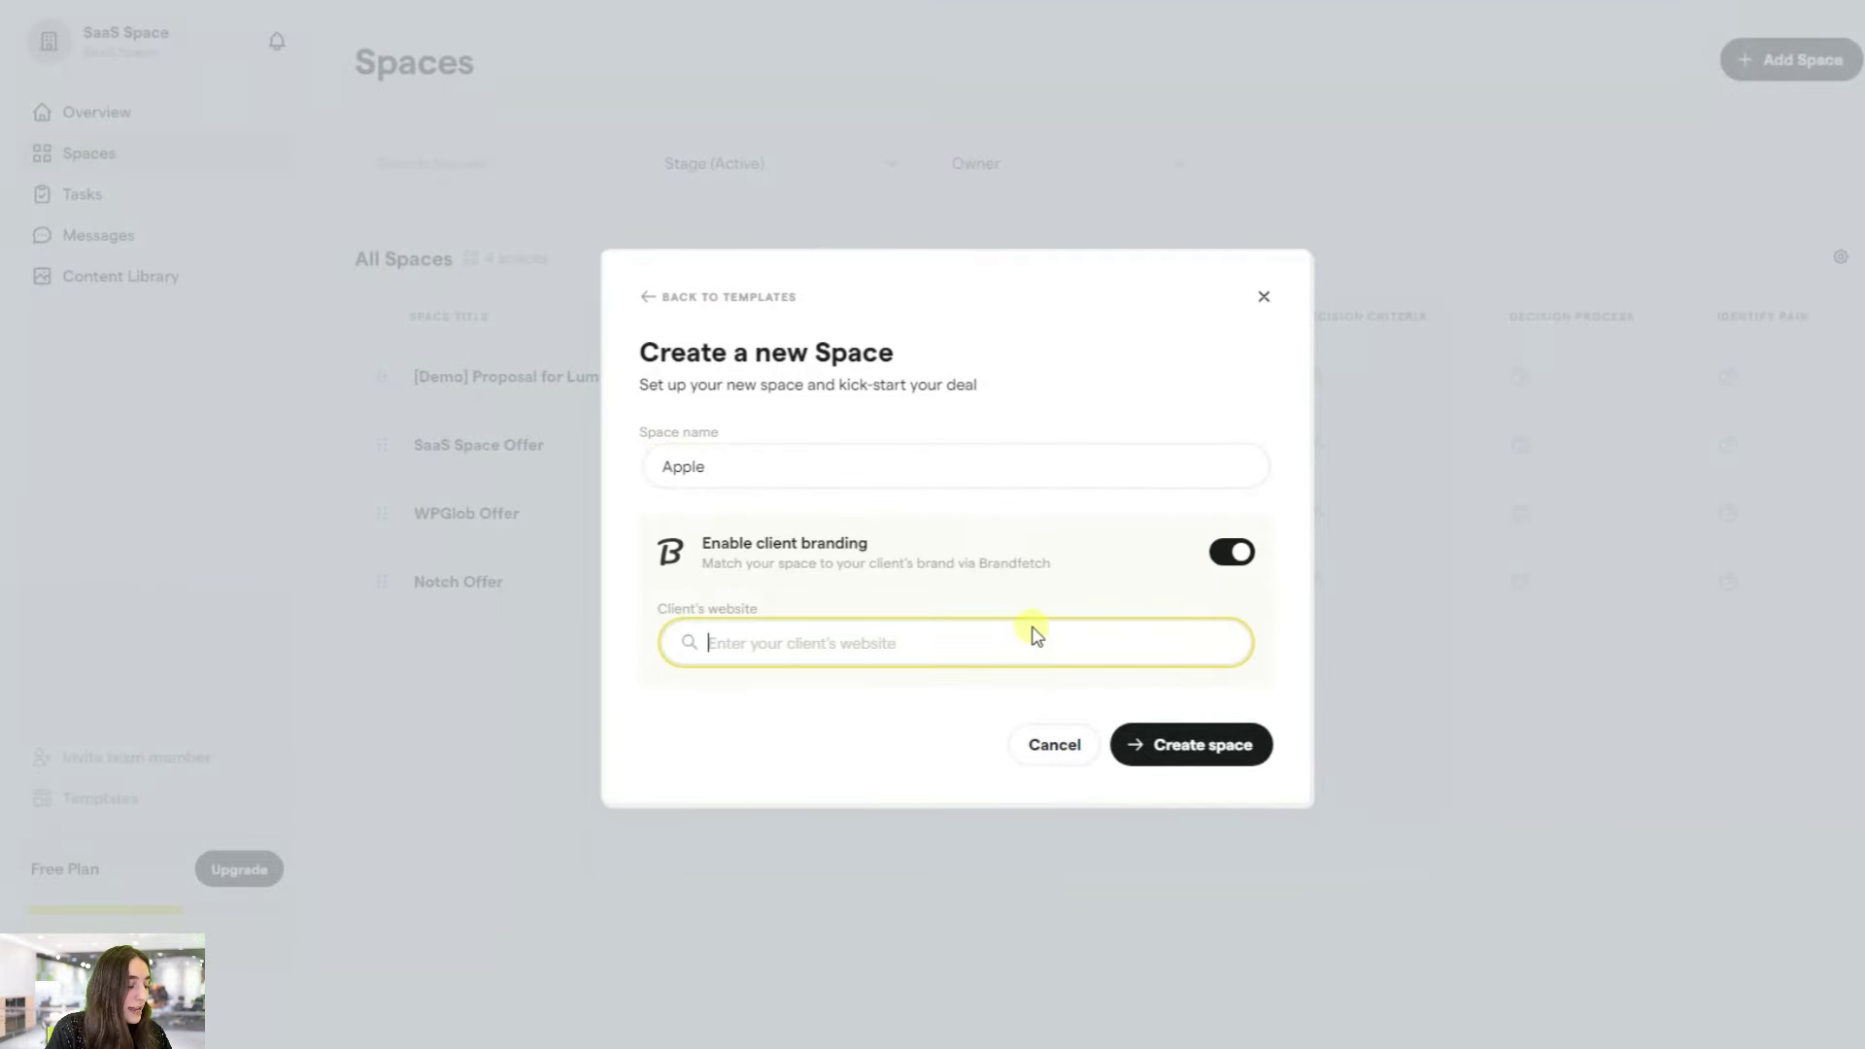
{"action": "type", "text": "apple"}
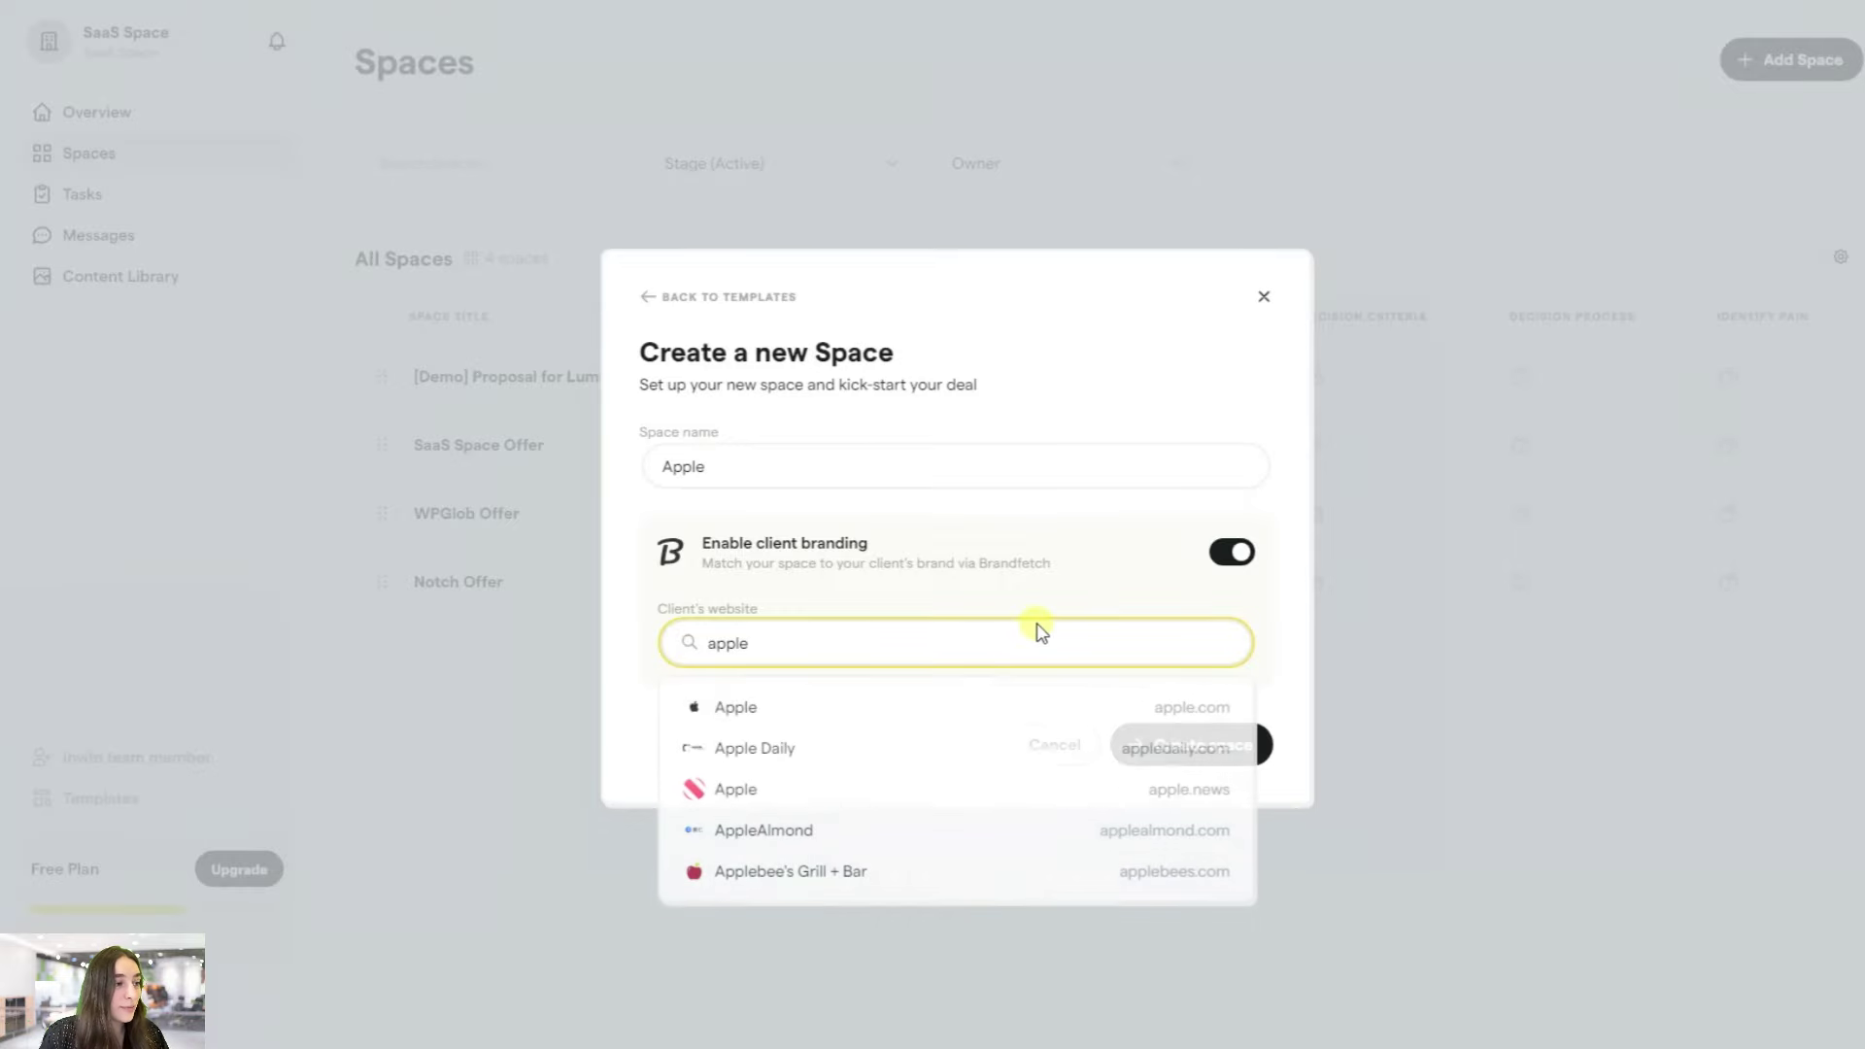
{"action": "left_click", "coordinate": [918, 708]}
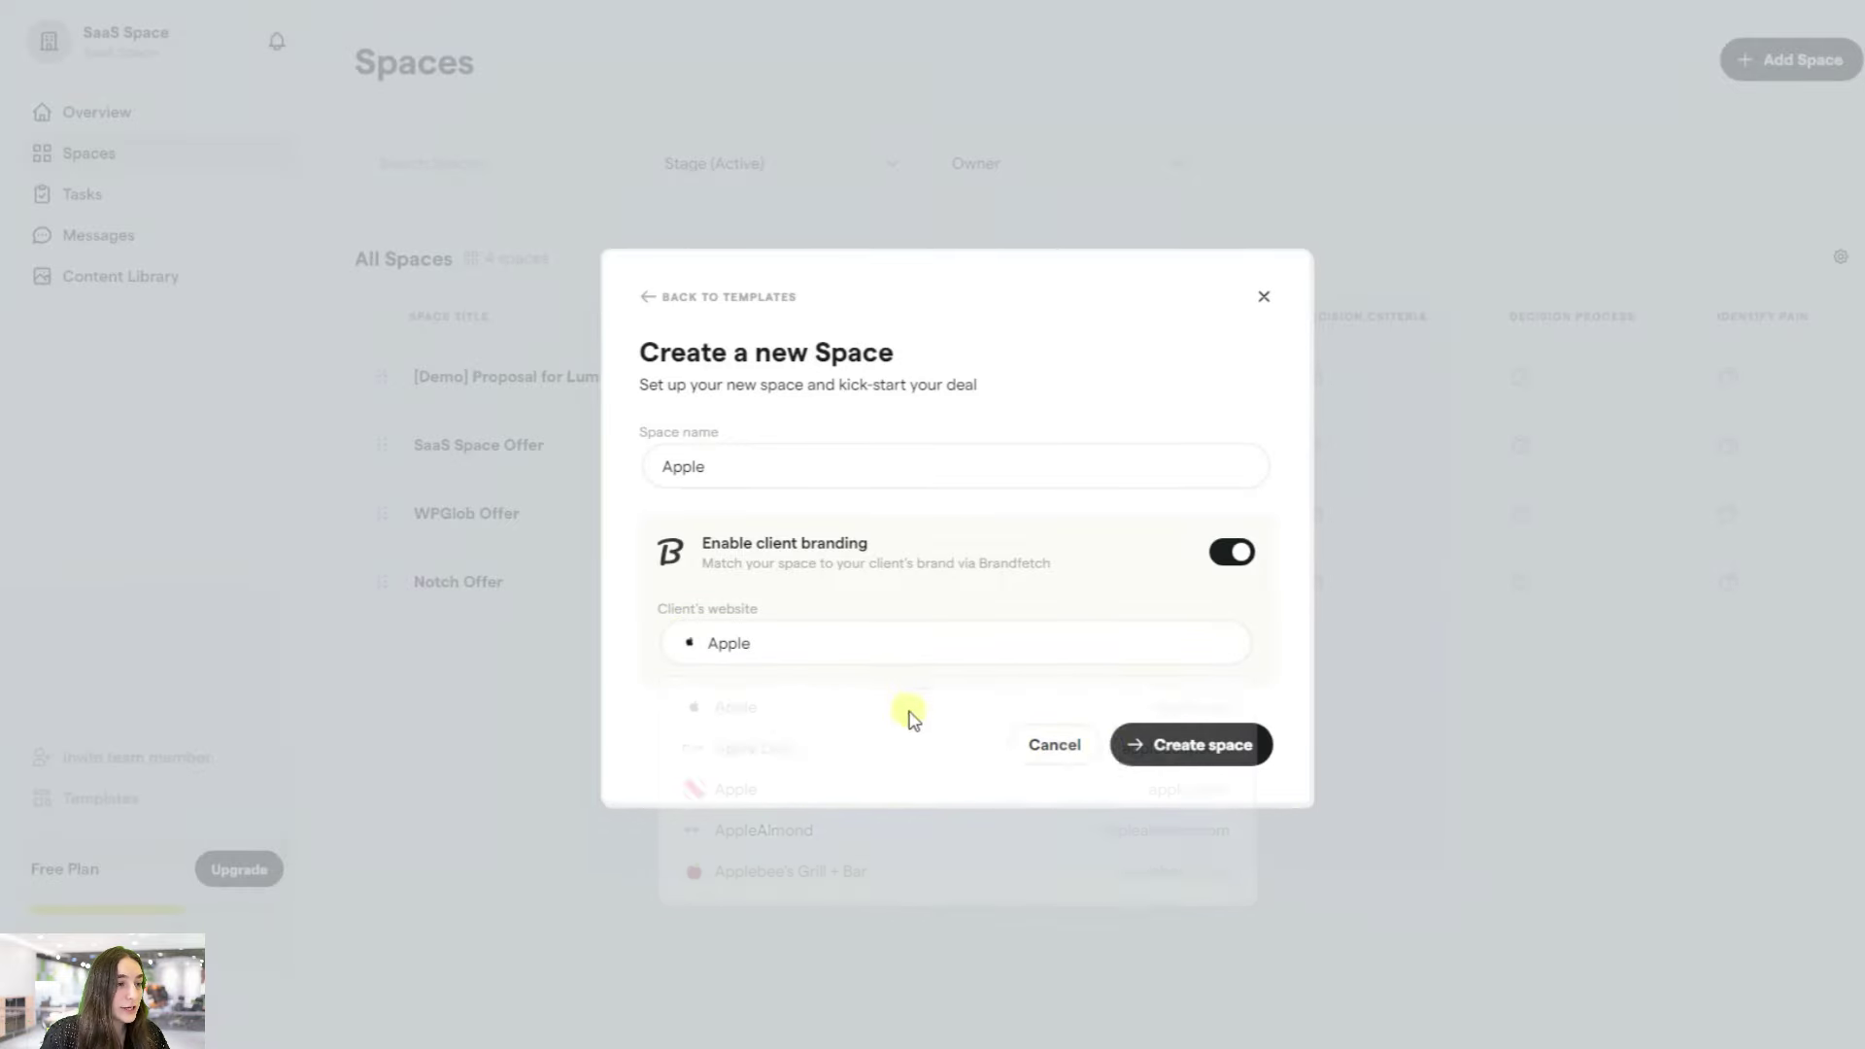
{"action": "left_click", "coordinate": [1181, 766]}
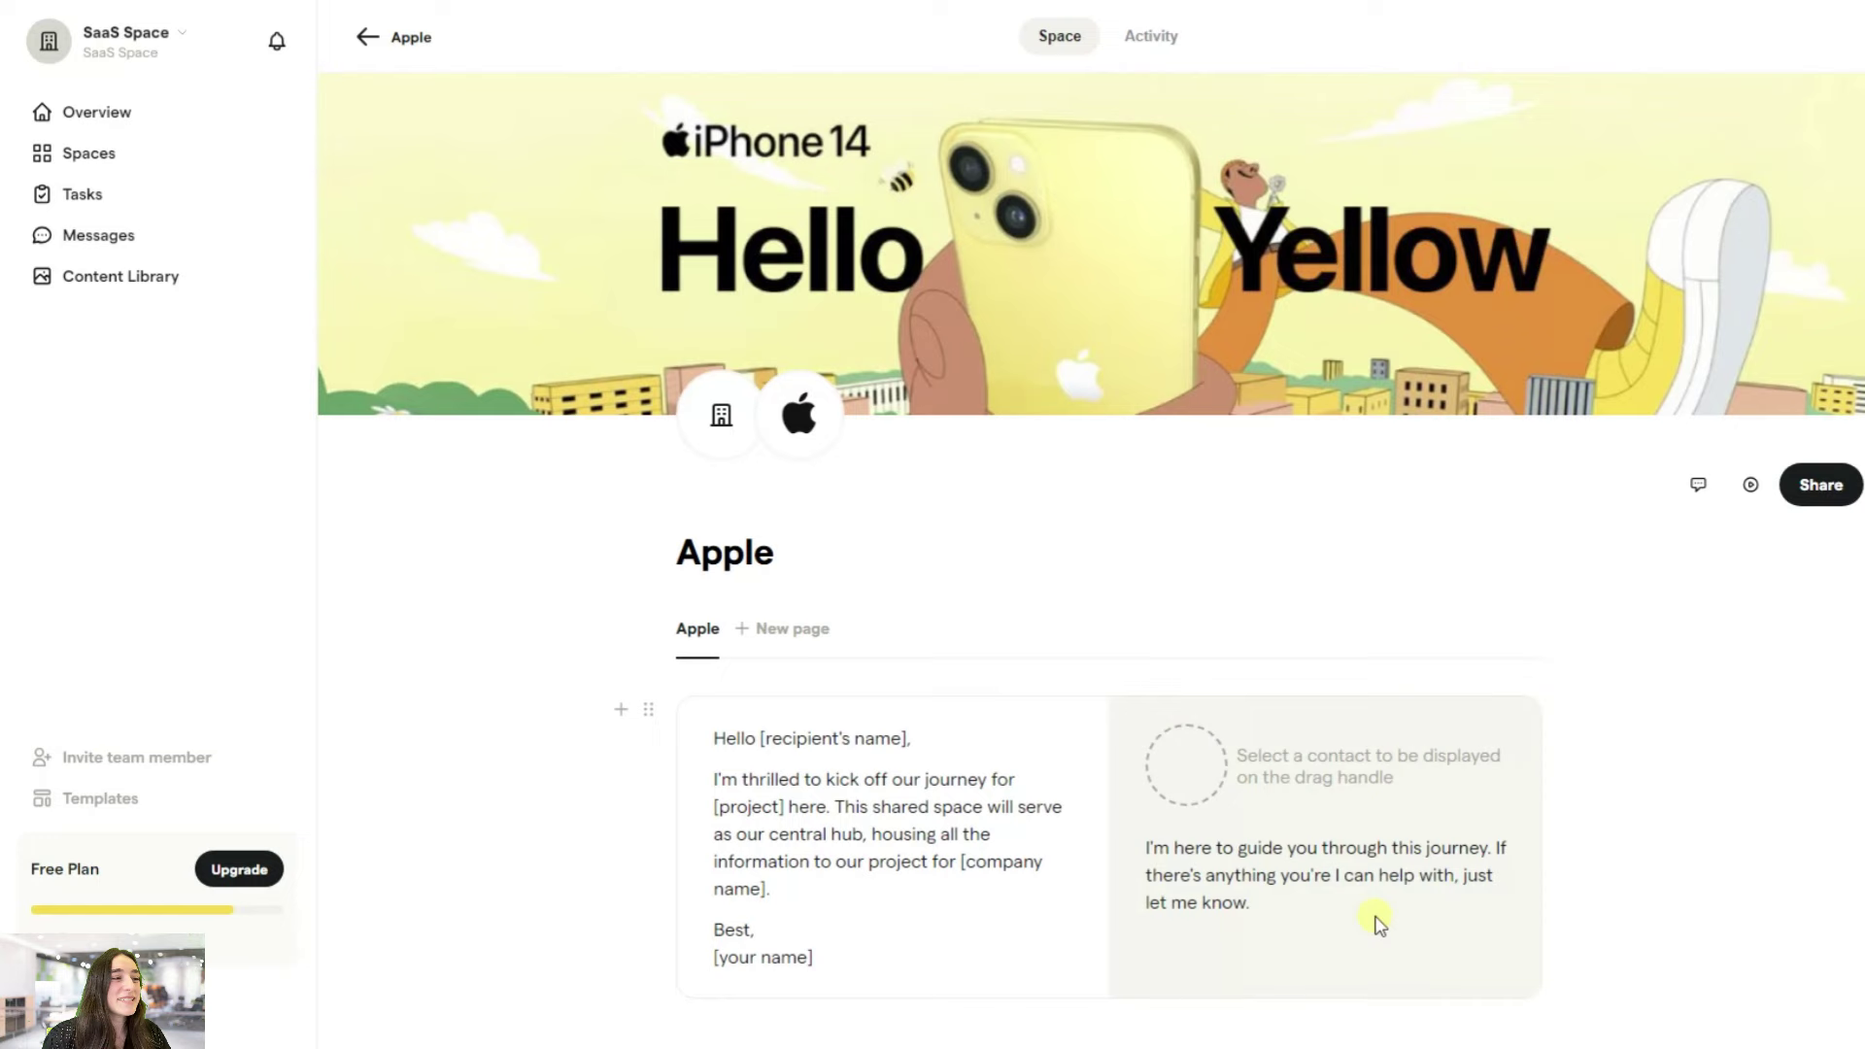
- Examine the Apple space's proposal content, from the editable welcome text through the executive summary cards to the customer logos and contact element
{"action": "scroll", "coordinate": [907, 667], "scroll_direction": "down", "scroll_amount": 5}
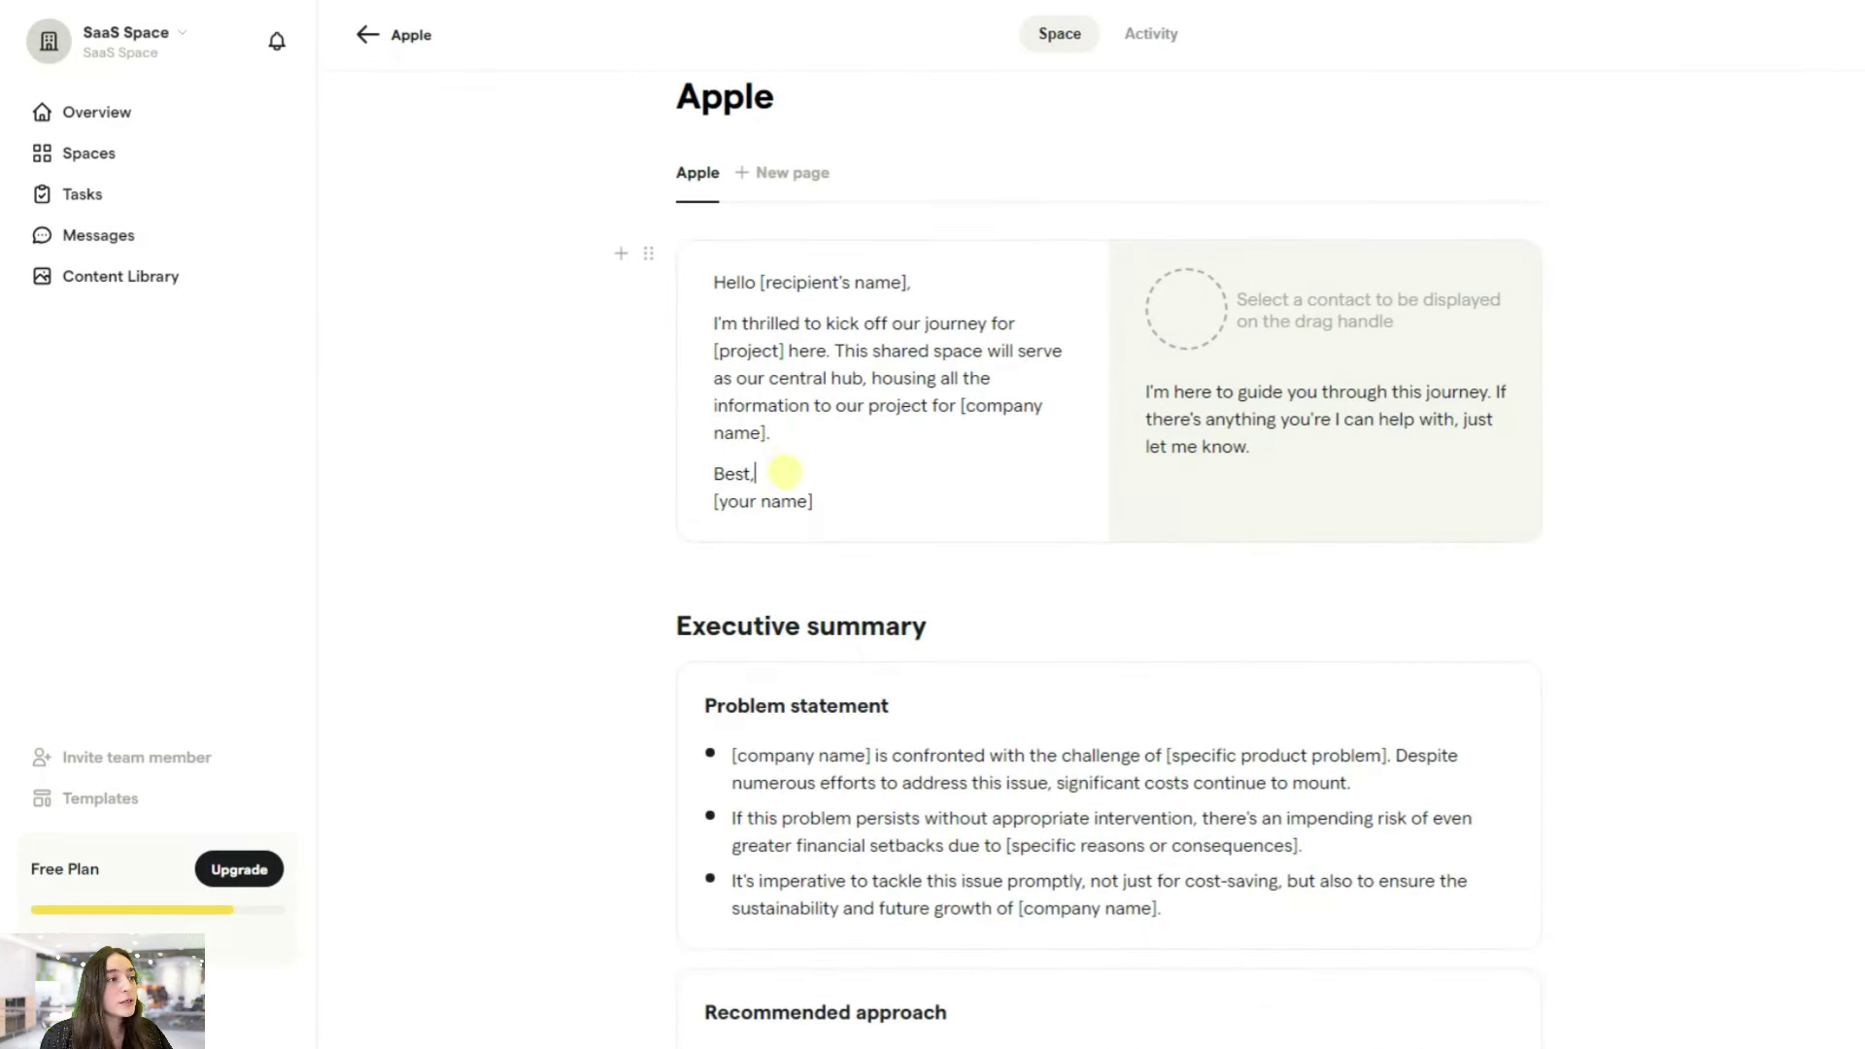
{"action": "left_click_drag", "start_coordinate": [789, 433], "coordinate": [705, 334]}
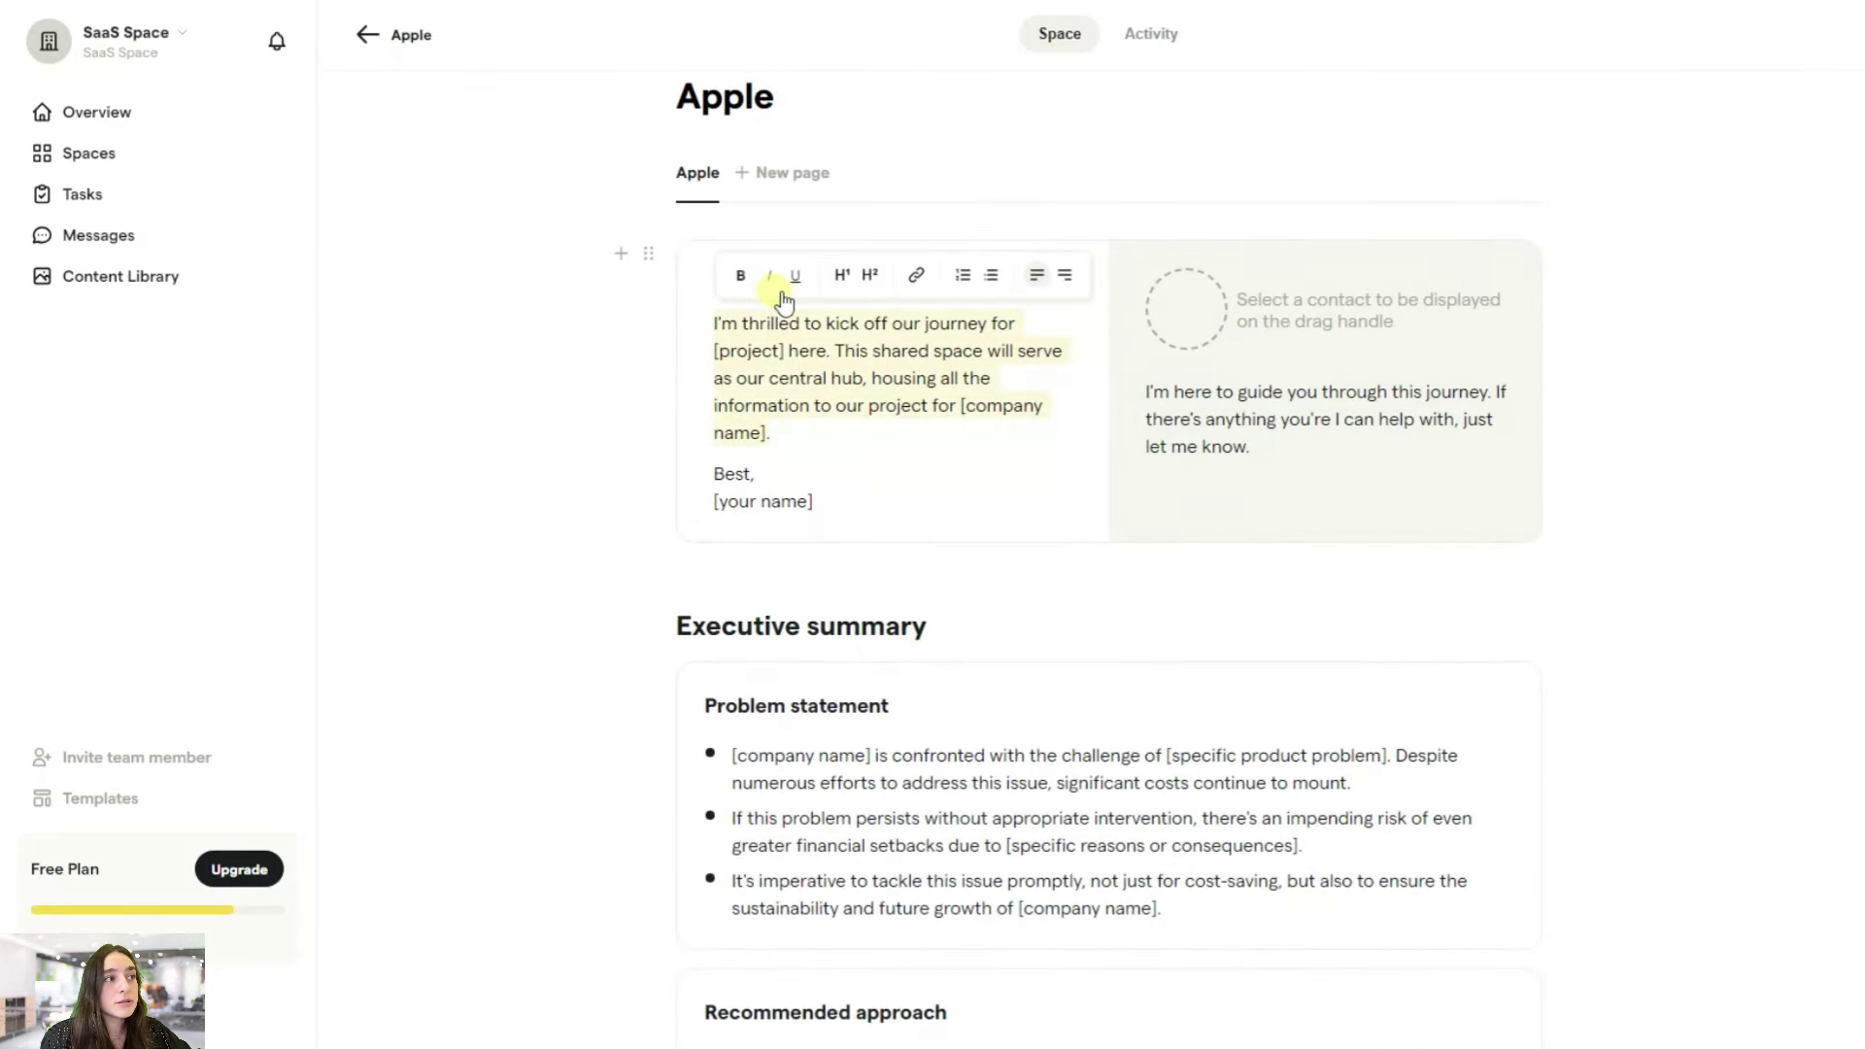
{"action": "left_click", "coordinate": [770, 331]}
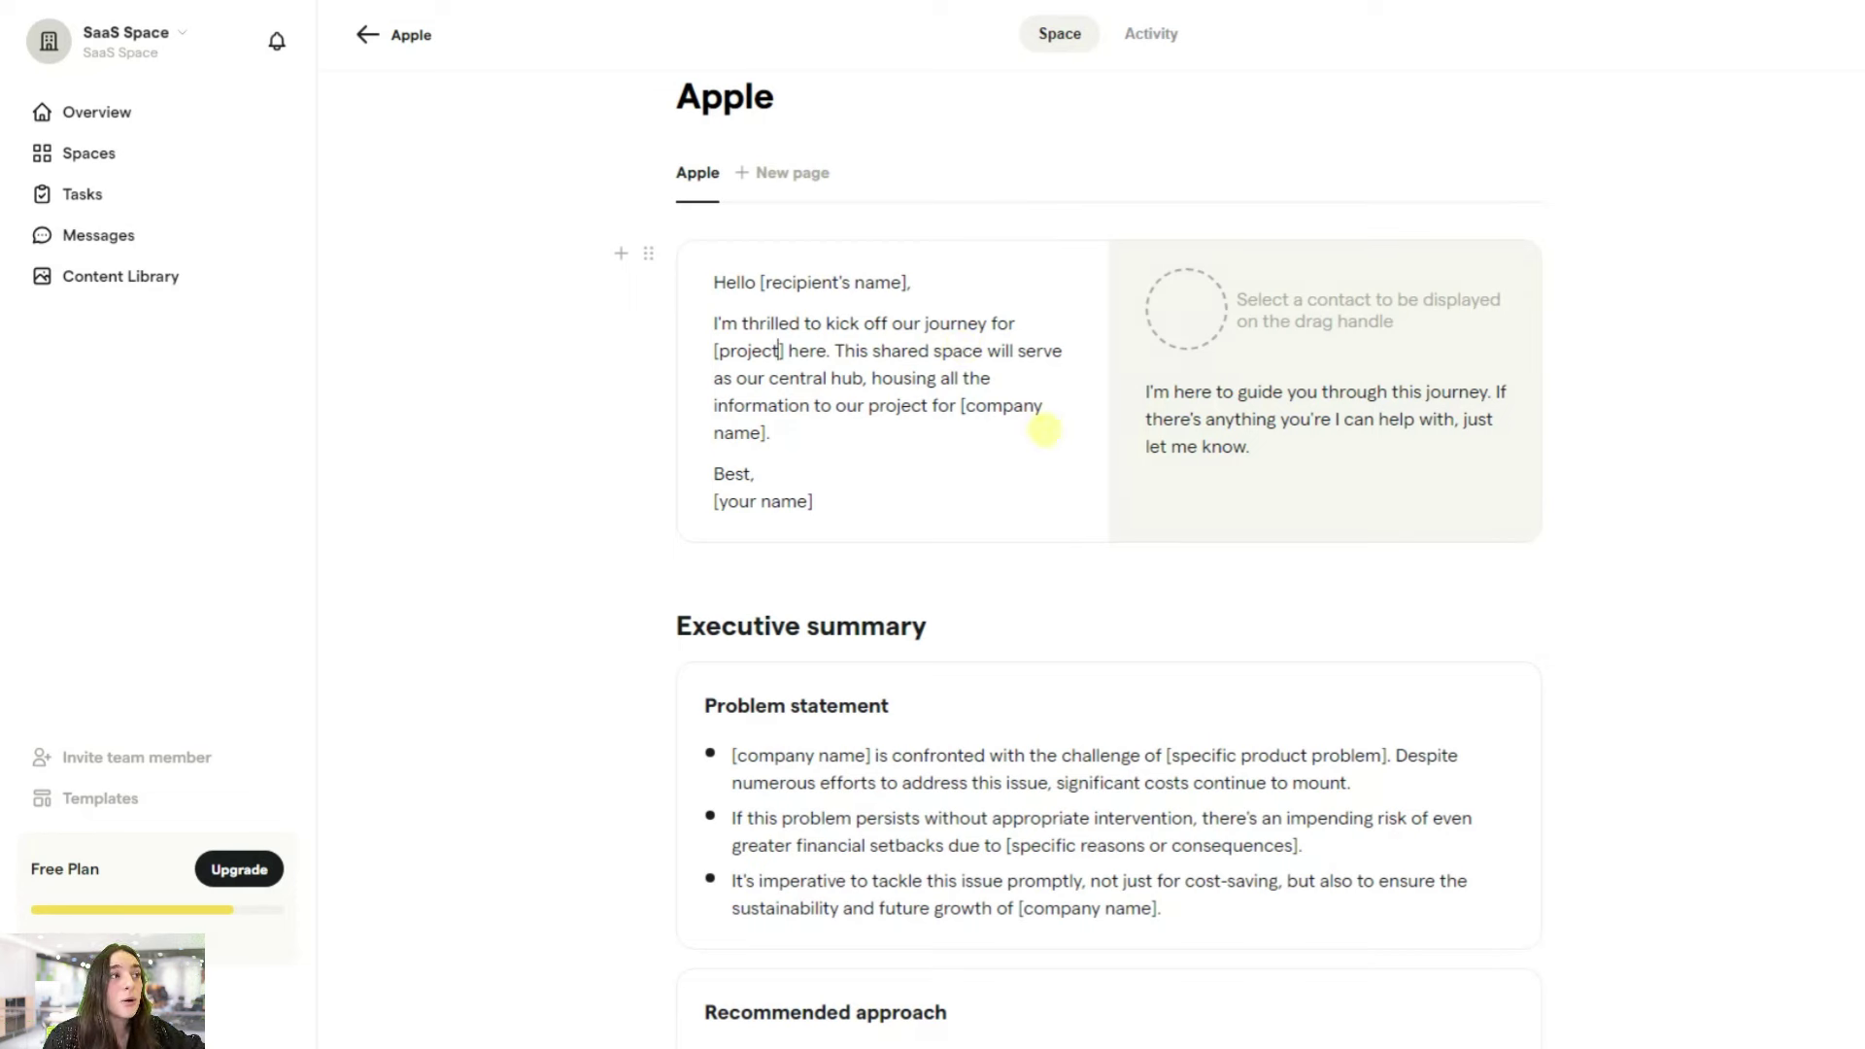
{"action": "scroll", "coordinate": [1232, 250], "scroll_direction": "down", "scroll_amount": 3}
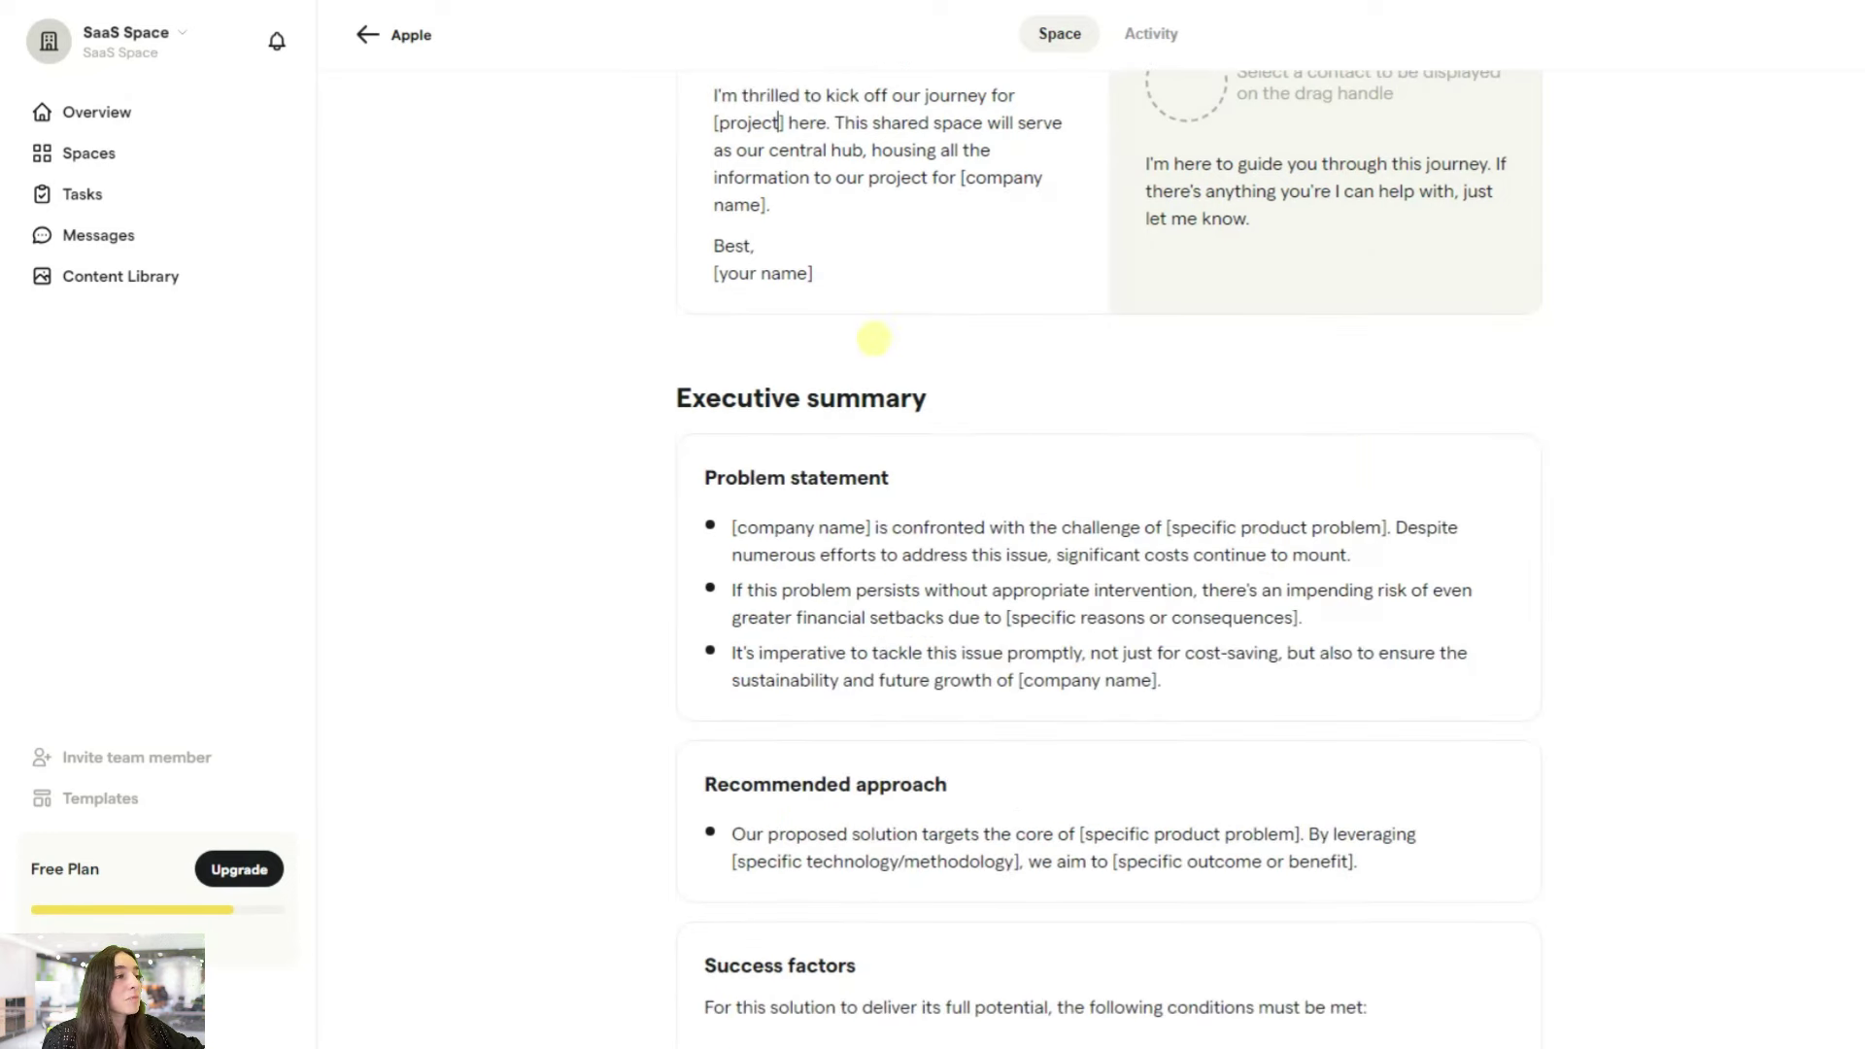
{"action": "scroll", "coordinate": [794, 557], "scroll_direction": "down", "scroll_amount": 5}
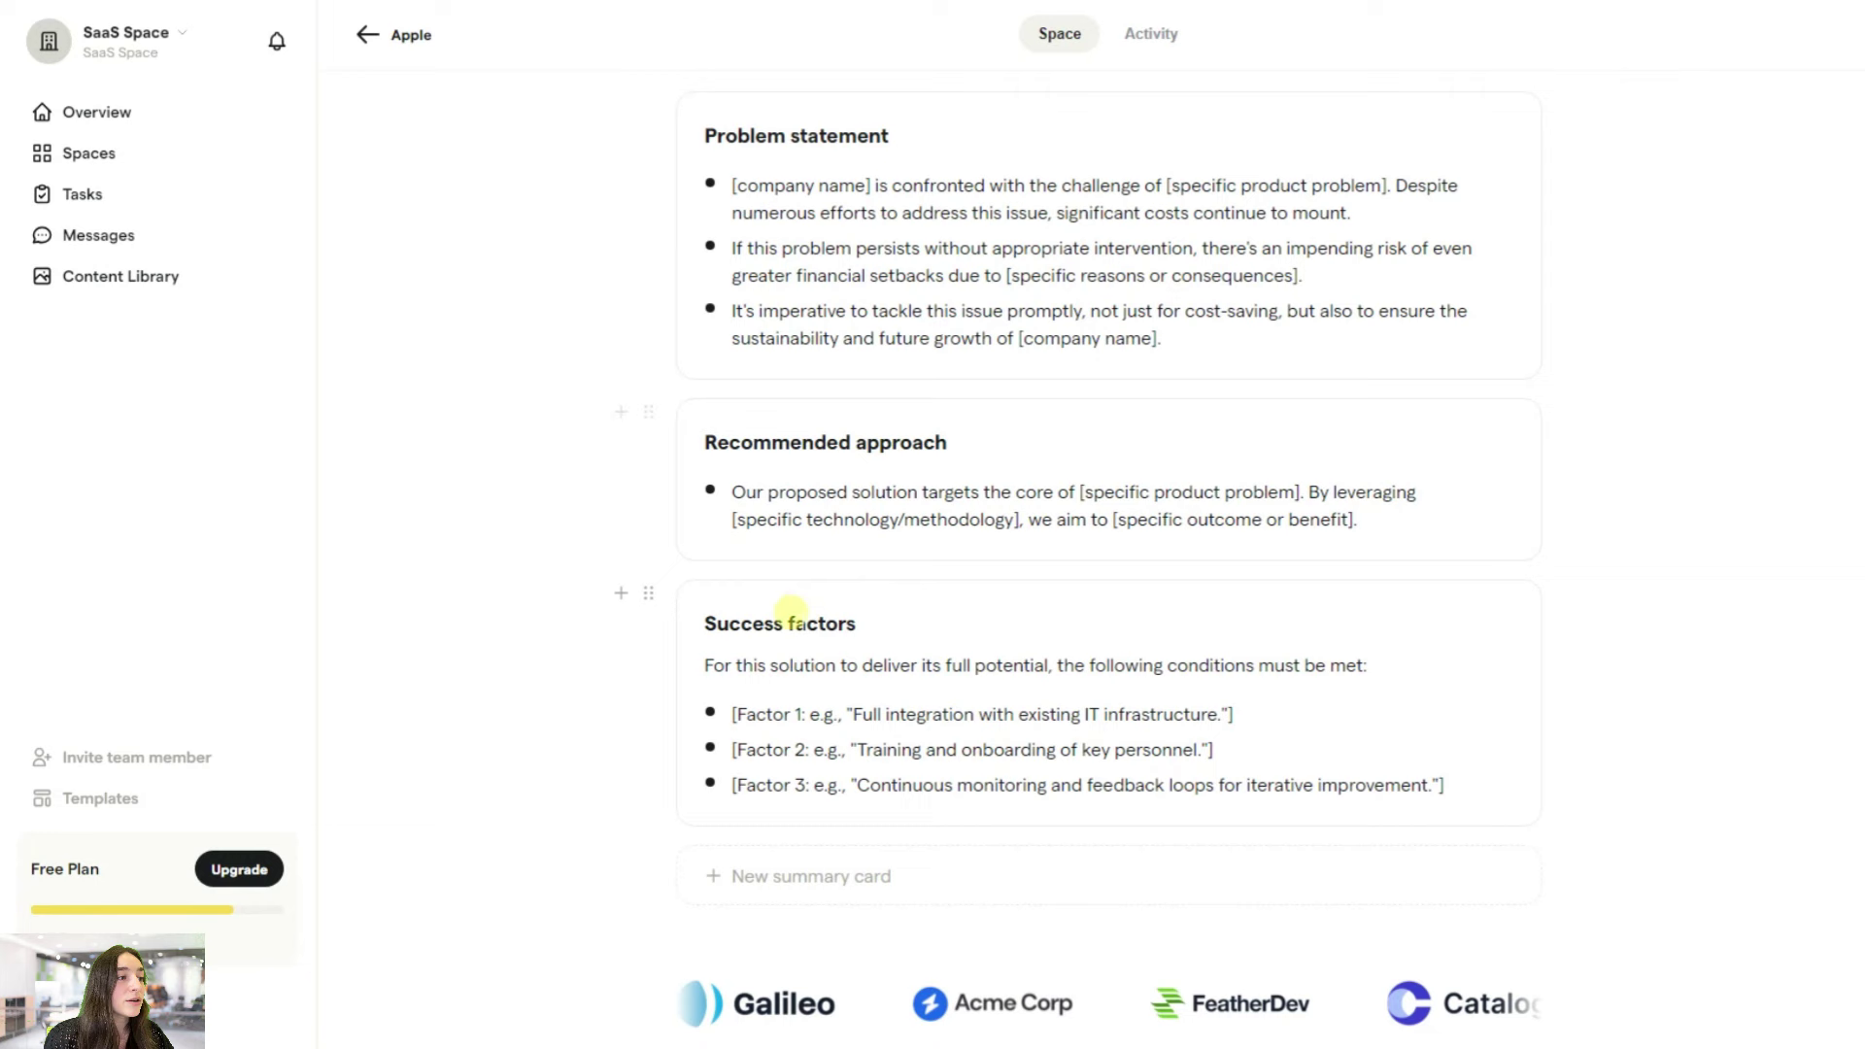
{"action": "scroll", "coordinate": [738, 622], "scroll_direction": "down", "scroll_amount": 2}
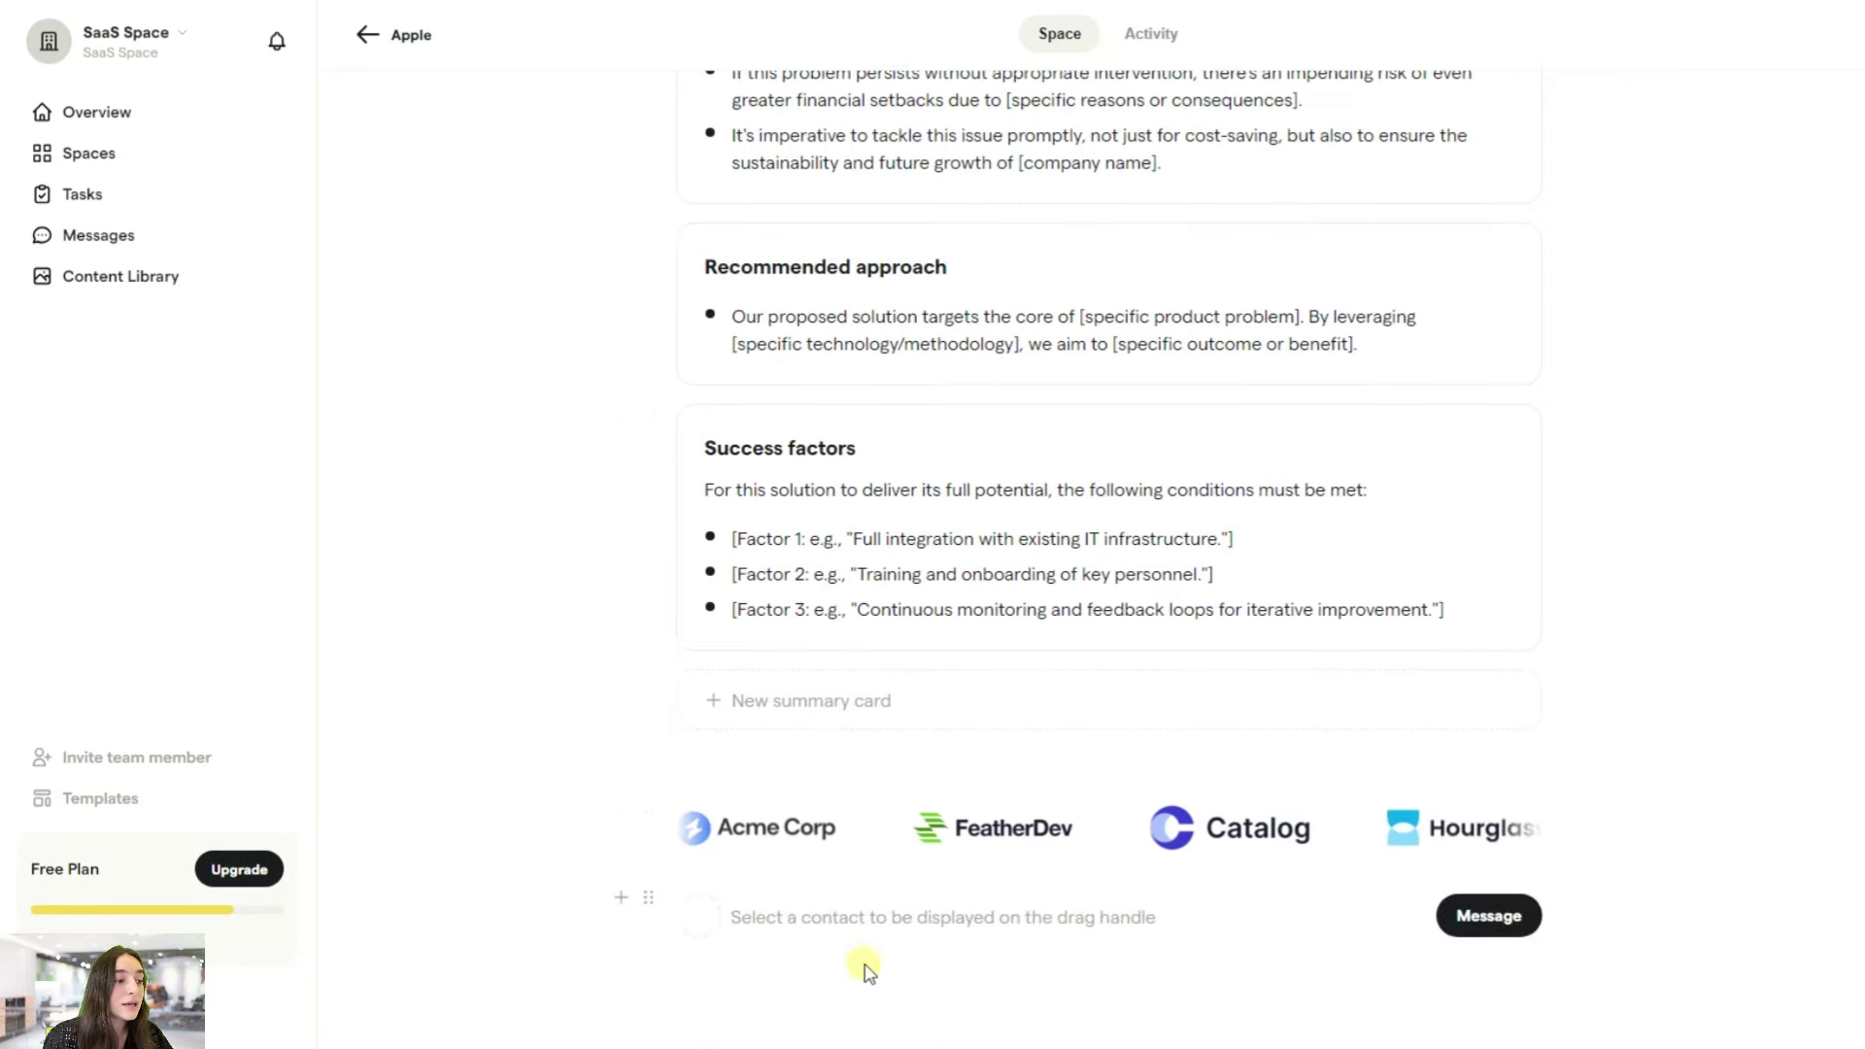
{"action": "scroll", "coordinate": [903, 904], "scroll_direction": "up", "scroll_amount": 4}
{"action": "scroll", "coordinate": [918, 857], "scroll_direction": "up", "scroll_amount": 9}
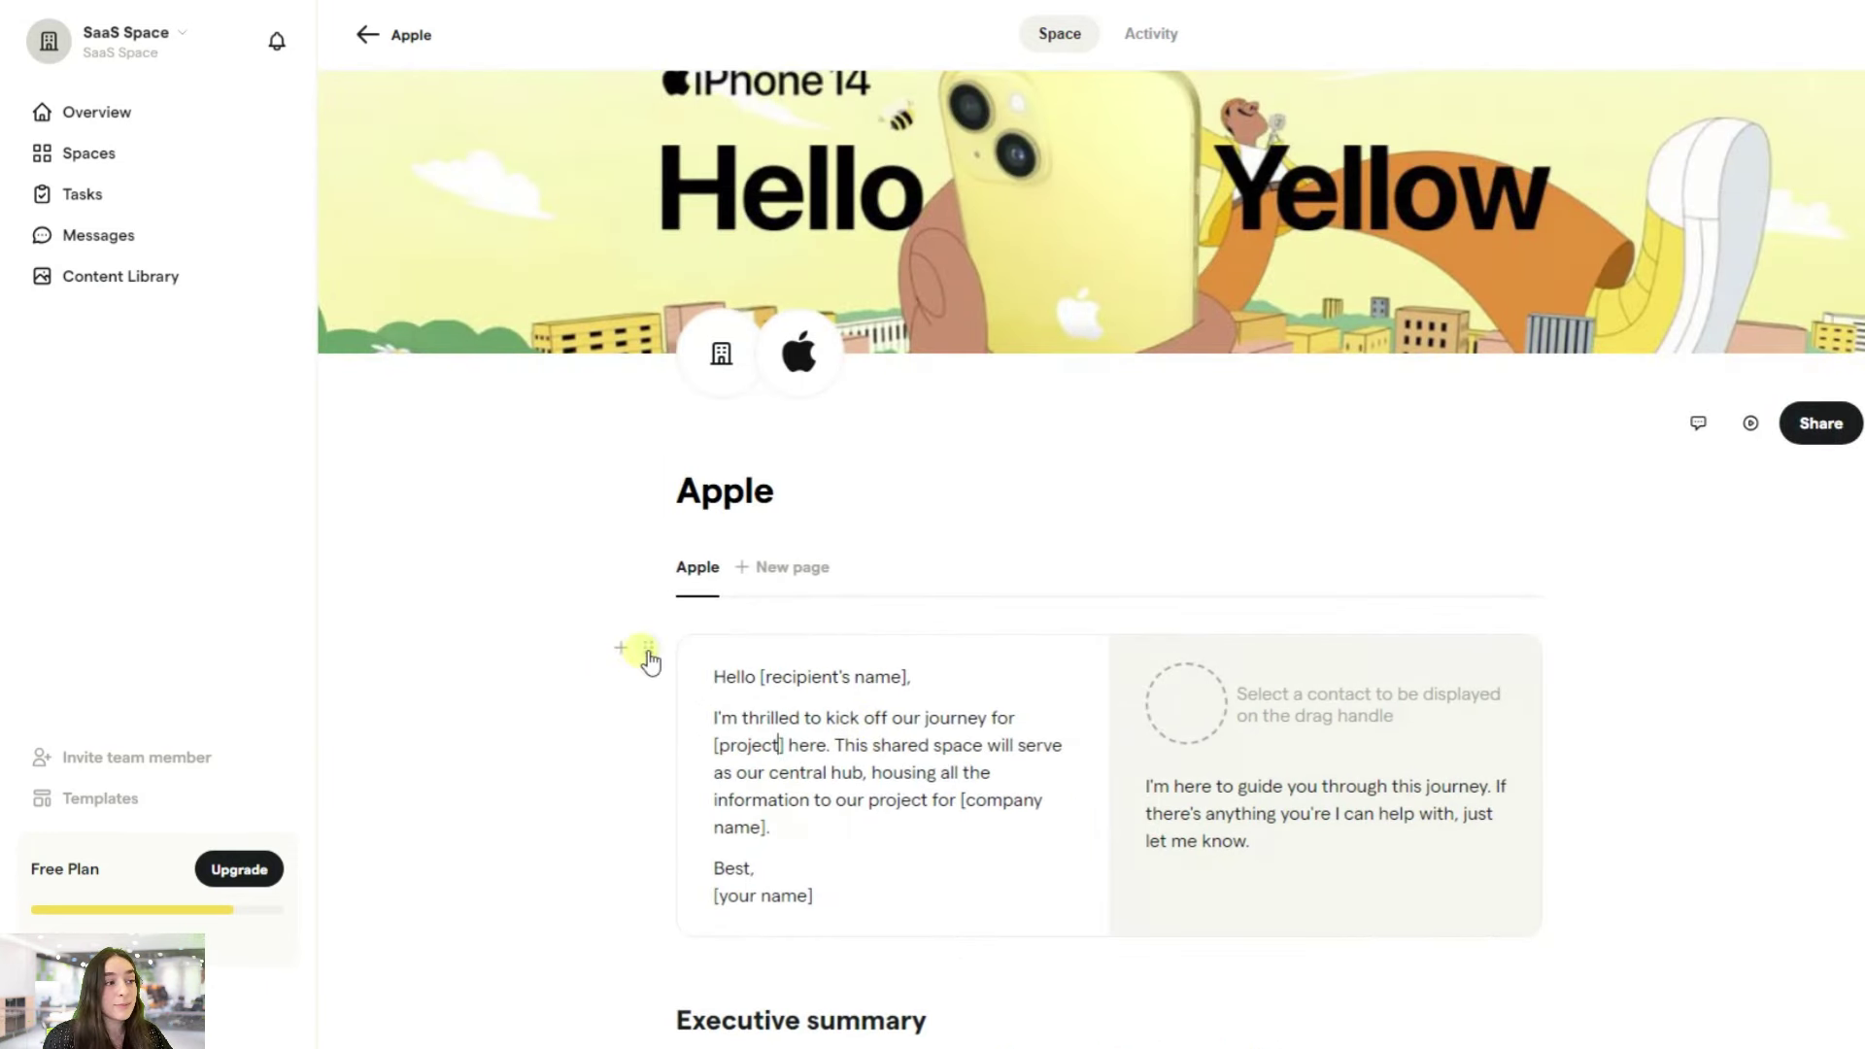
- Browse the elements that can be inserted below the welcome block in the Apple space, without adding any
{"action": "left_click", "coordinate": [632, 660]}
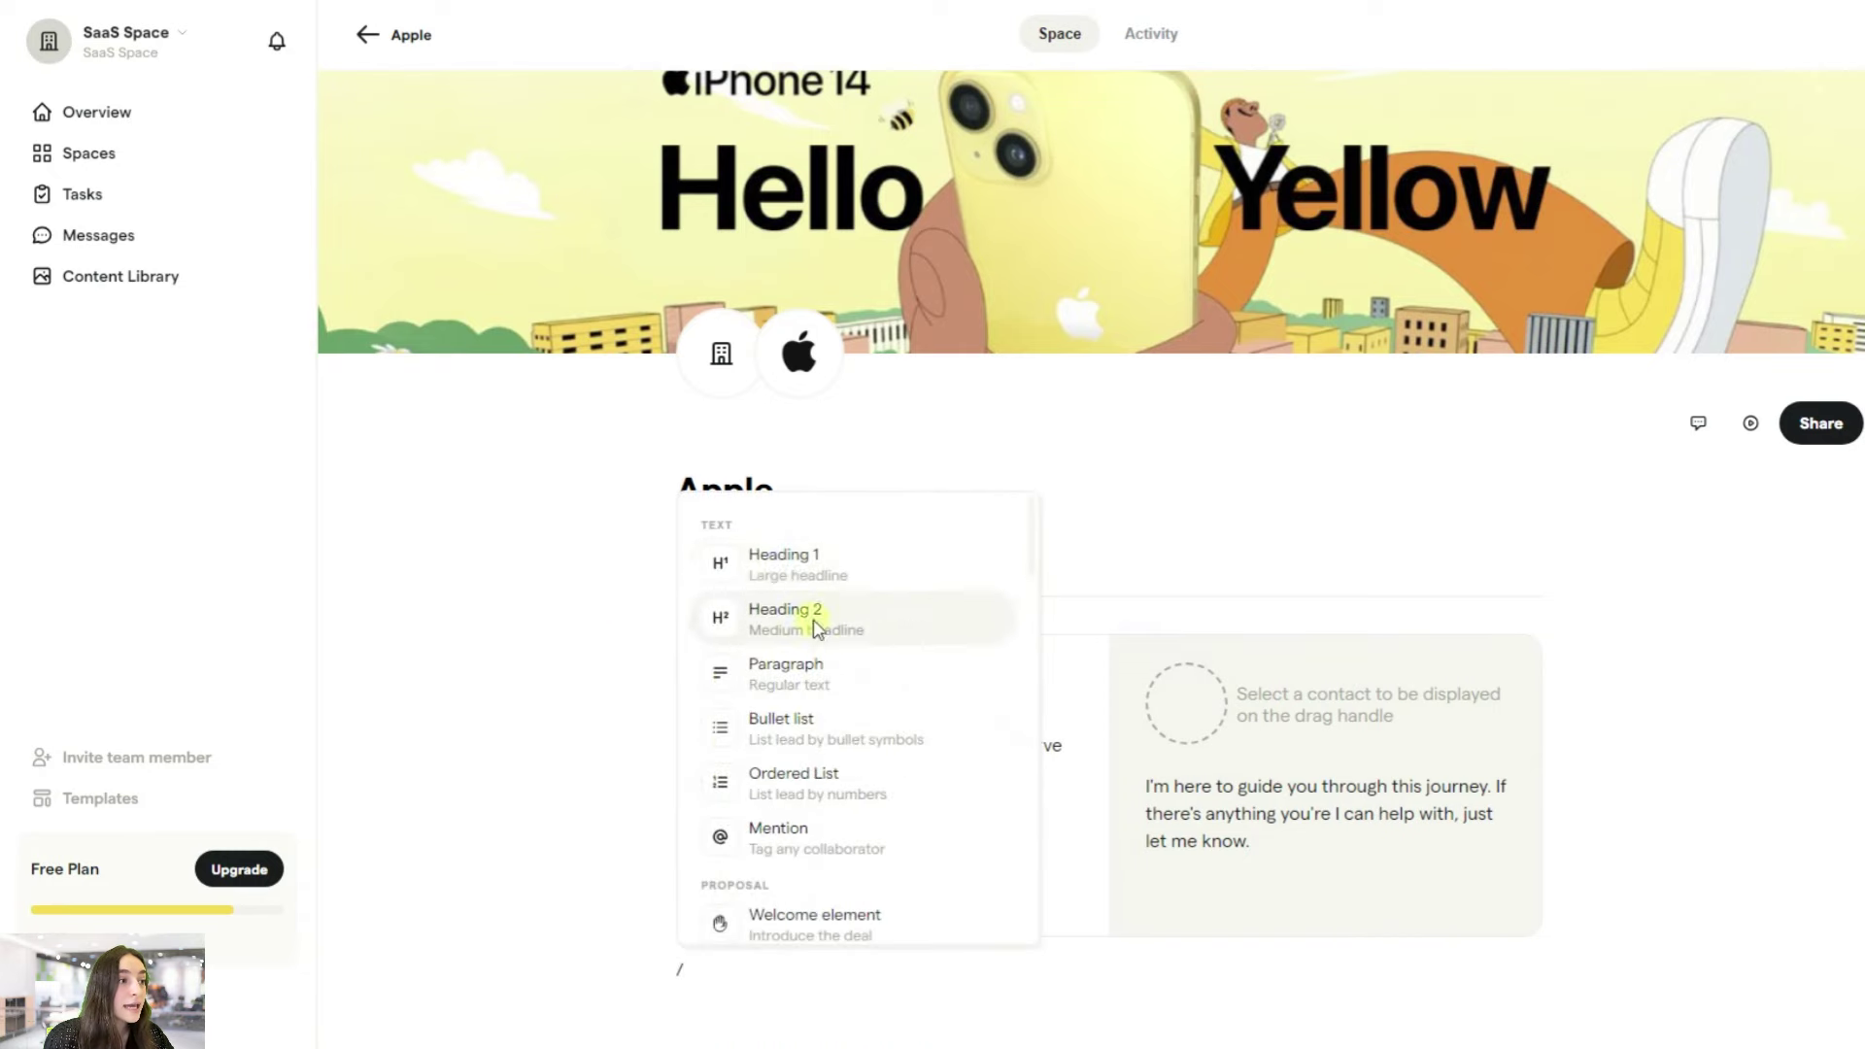
{"action": "scroll", "coordinate": [819, 641], "scroll_direction": "down", "scroll_amount": 2}
{"action": "scroll", "coordinate": [822, 756], "scroll_direction": "down", "scroll_amount": 10}
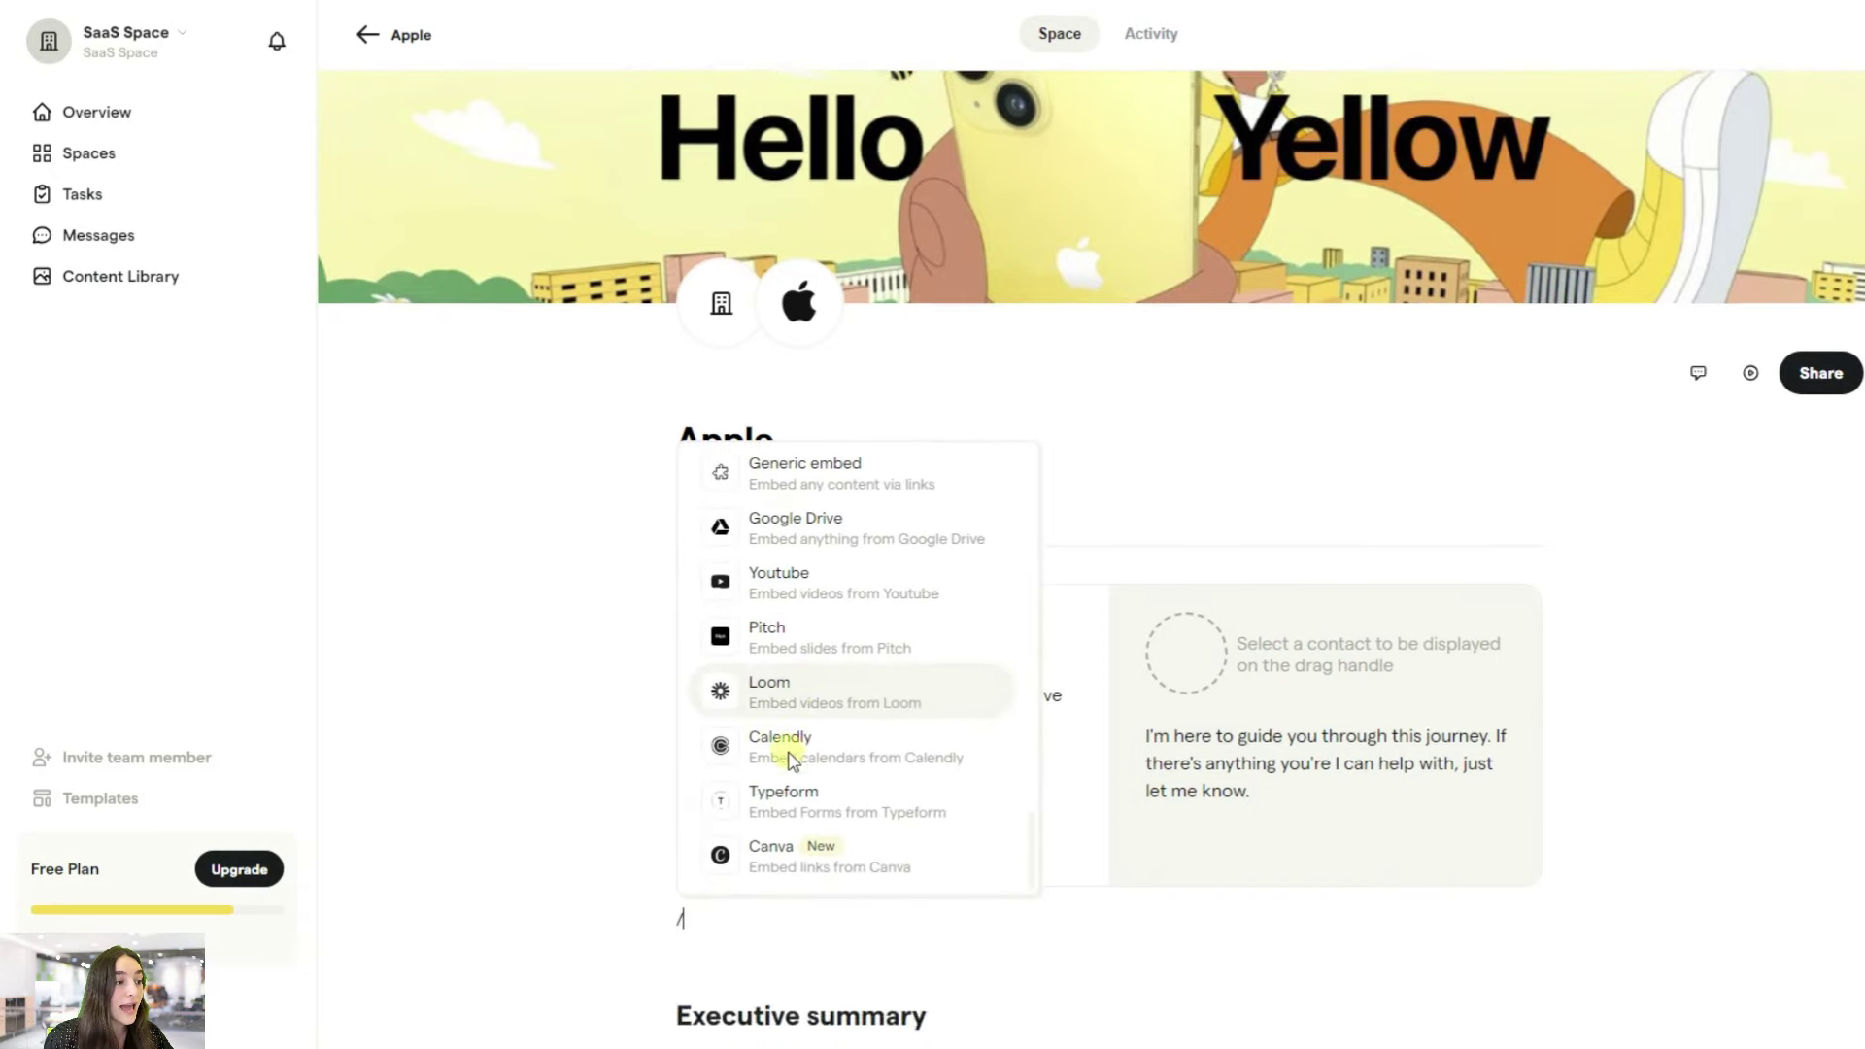
{"action": "key", "text": "Escape"}
{"action": "scroll", "coordinate": [662, 583], "scroll_direction": "up", "scroll_amount": 6}
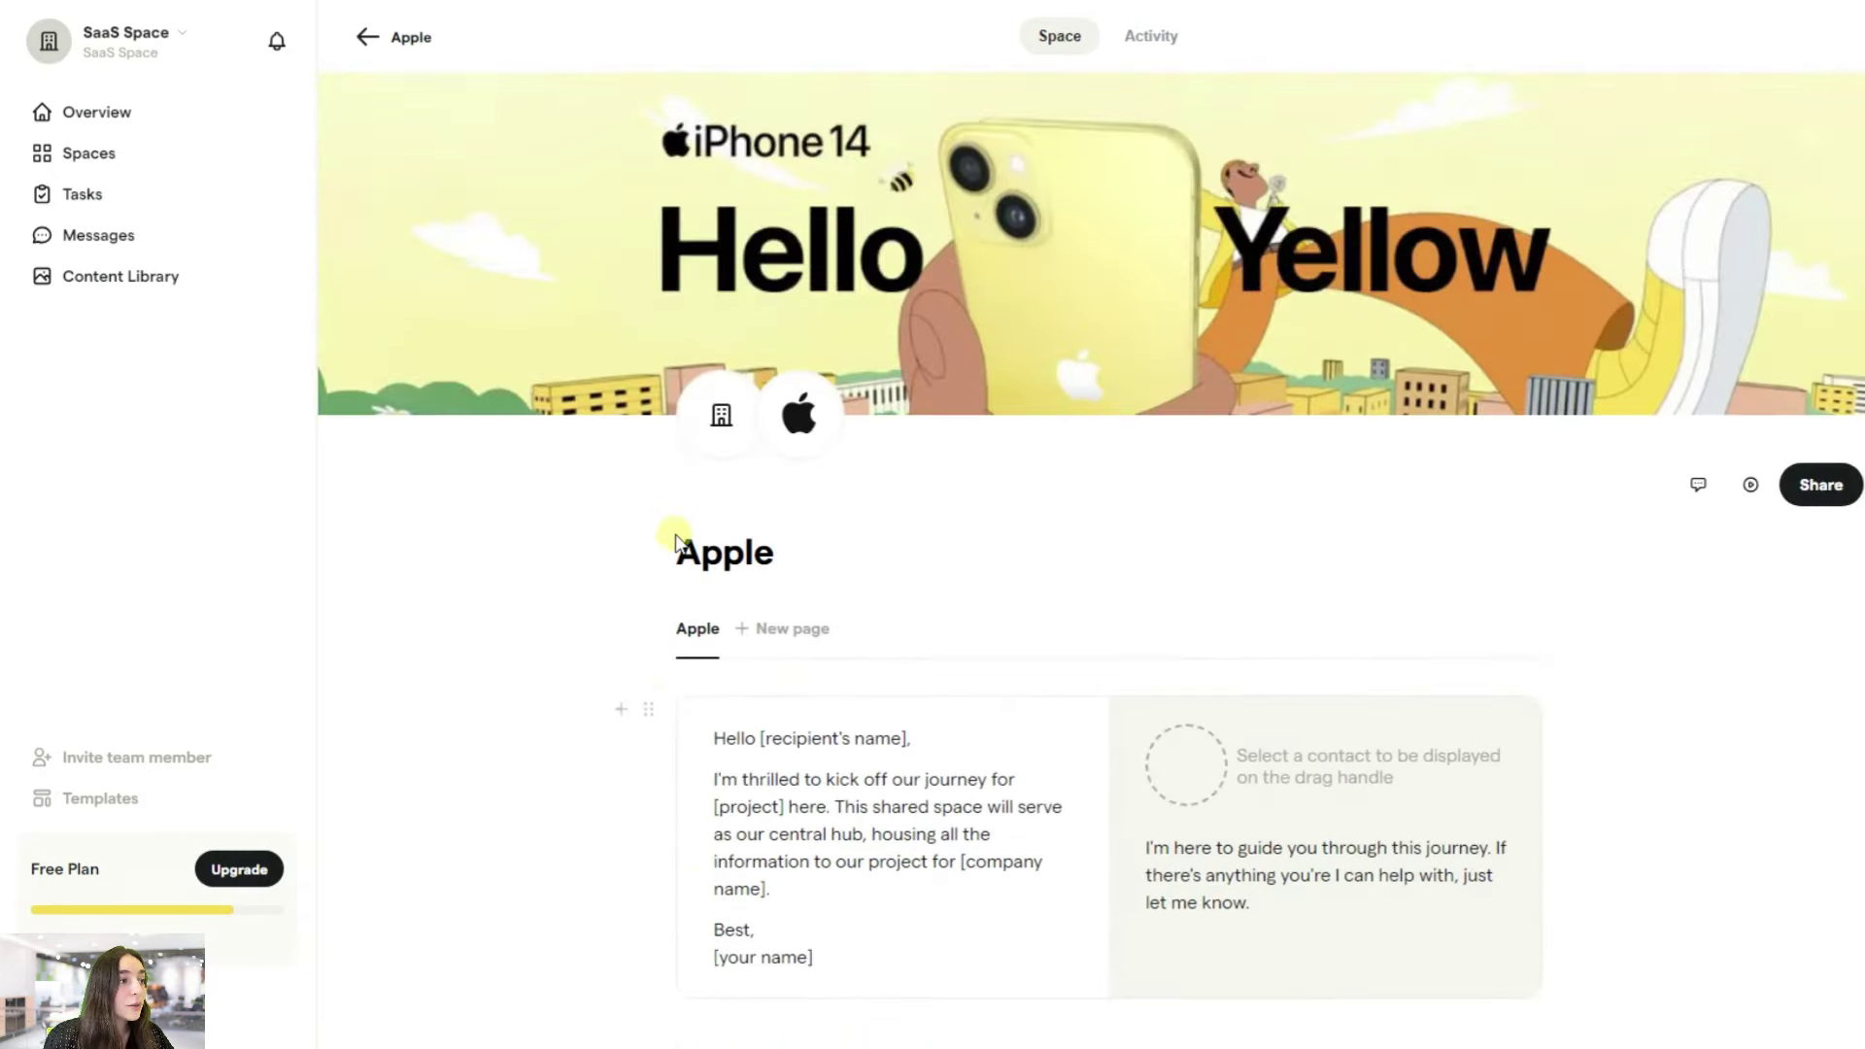
- Check the welcome block's options and review the Apple page down to the customer logos and contact element
{"action": "left_click", "coordinate": [651, 712]}
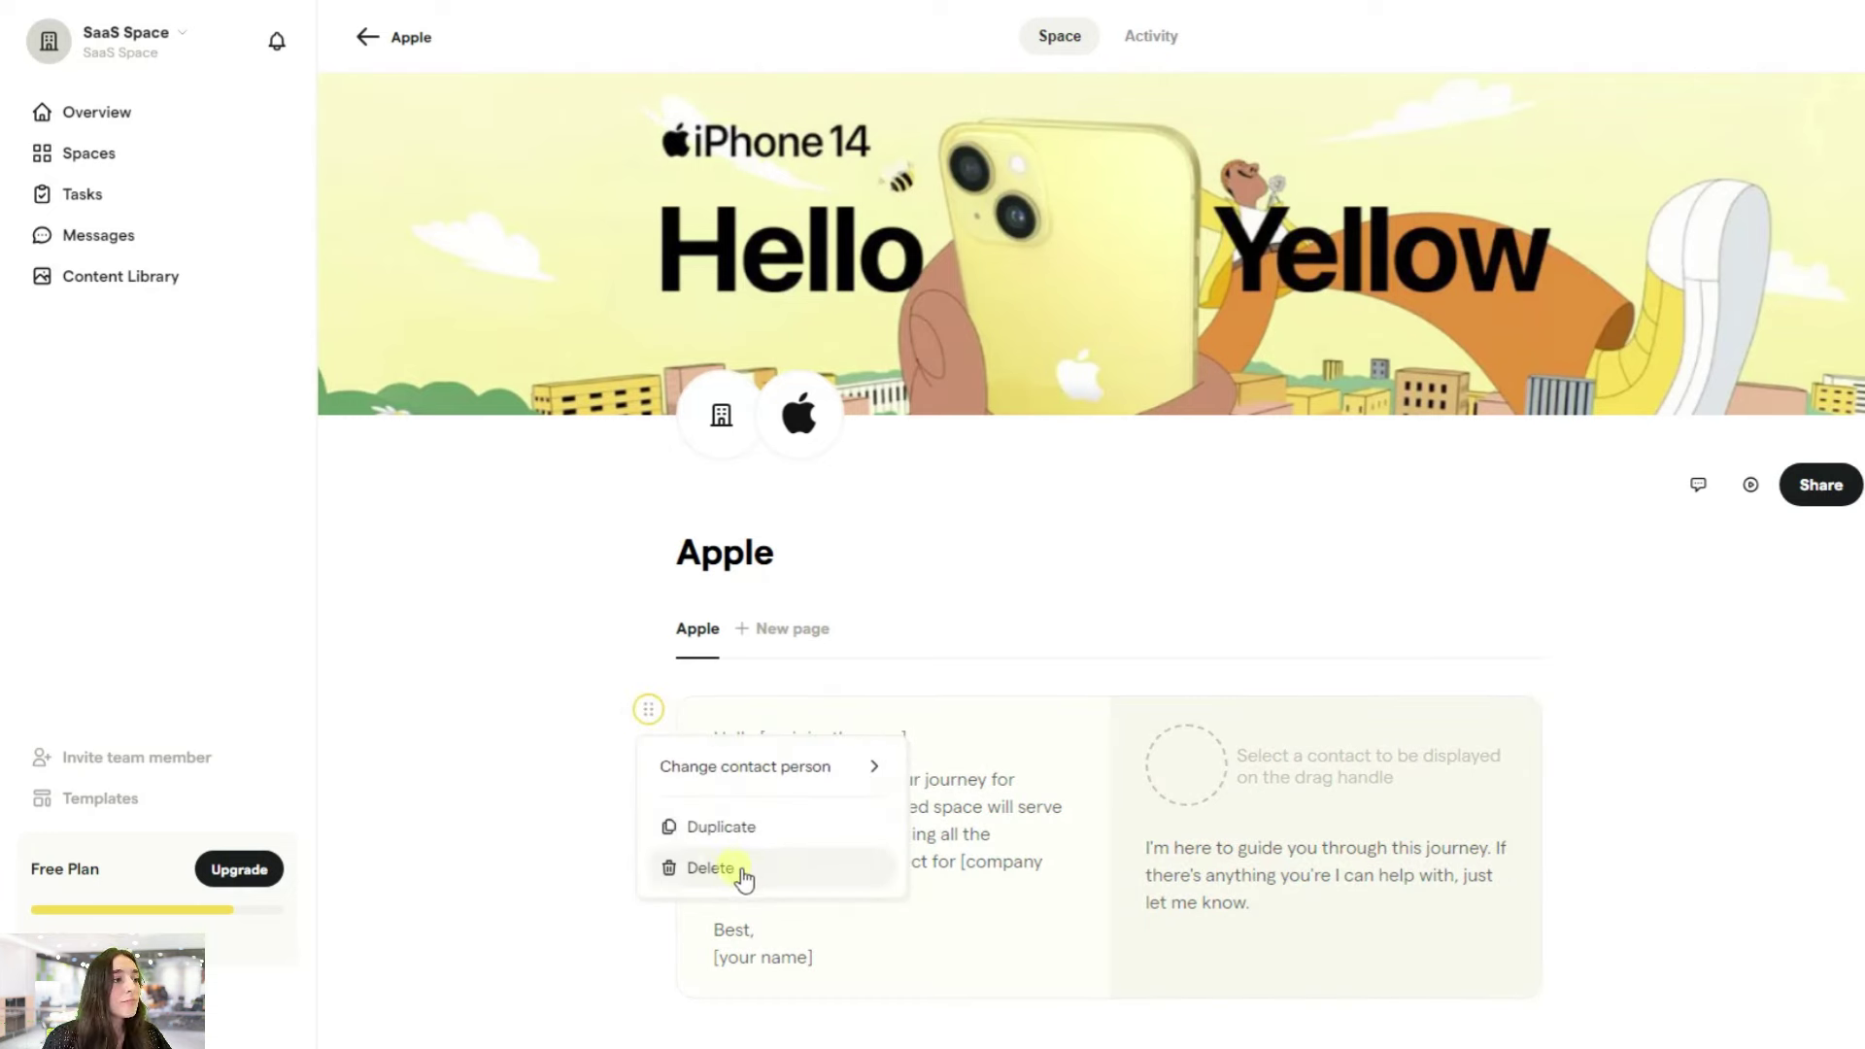
{"action": "left_click", "coordinate": [845, 598]}
{"action": "scroll", "coordinate": [845, 604], "scroll_direction": "down", "scroll_amount": 1}
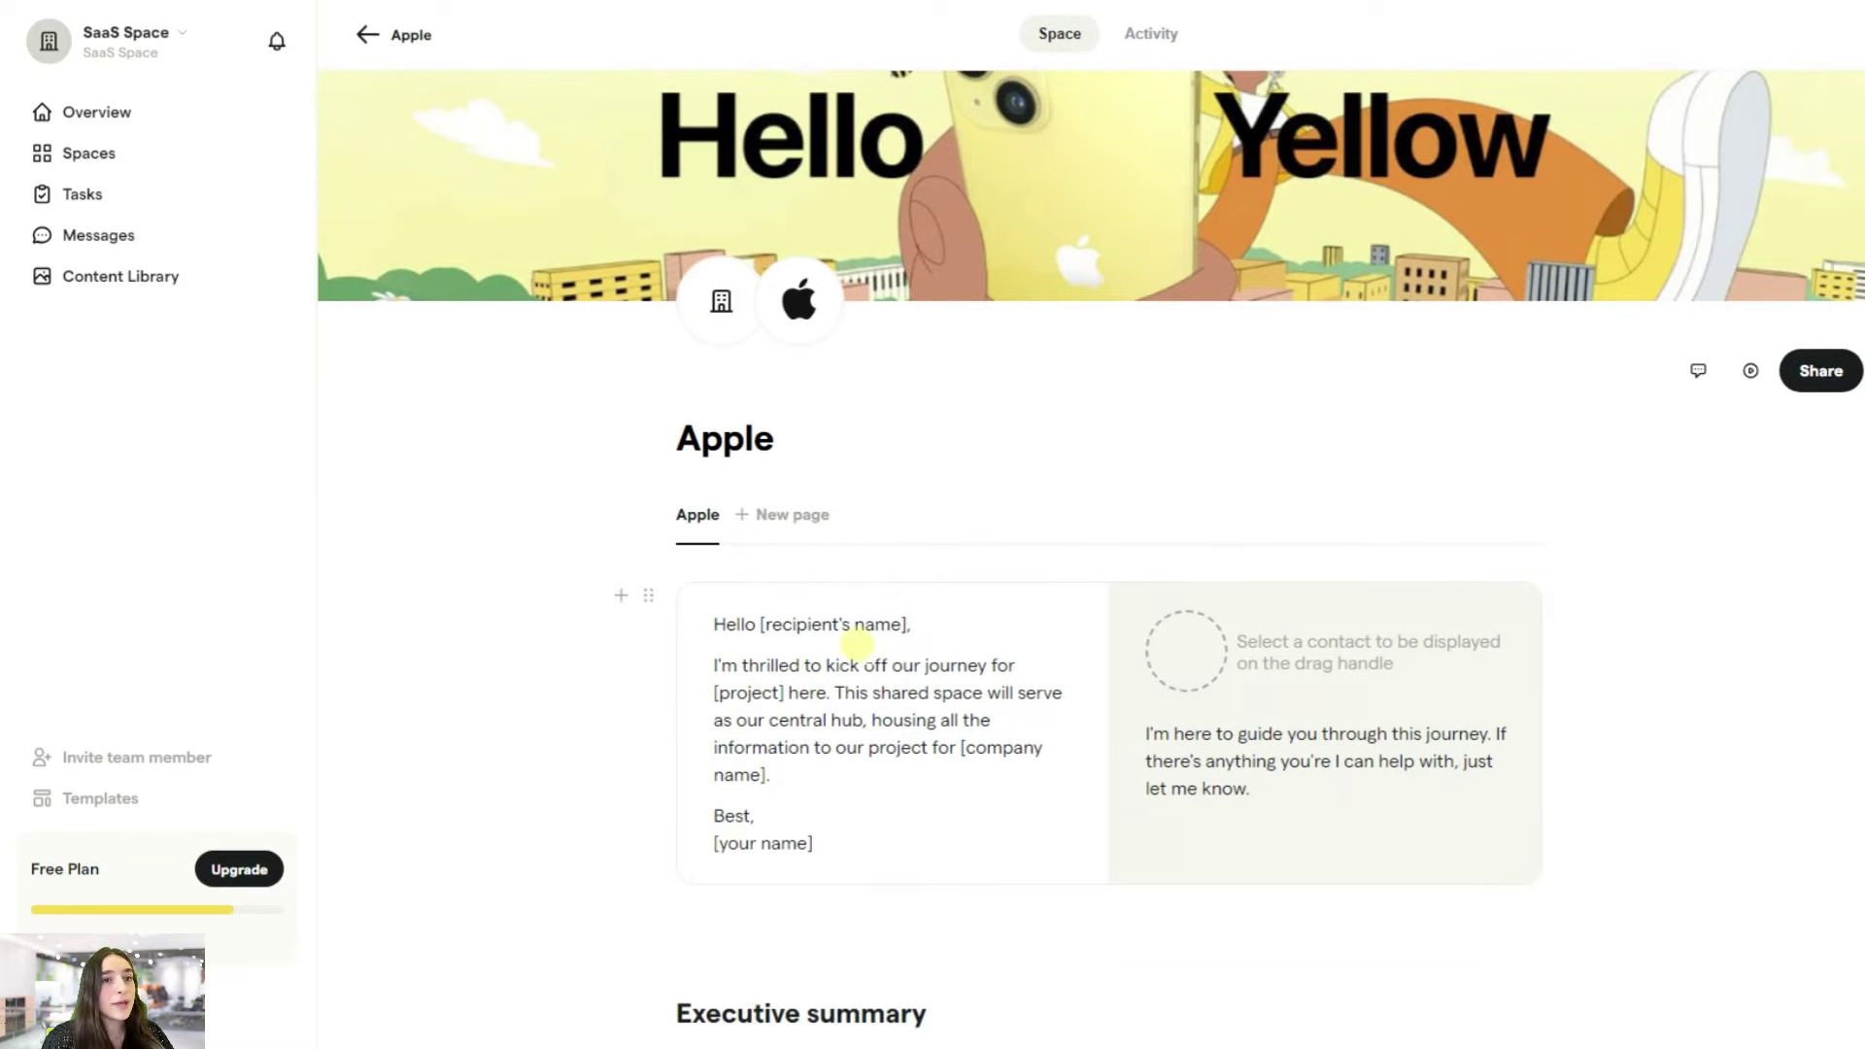
{"action": "scroll", "coordinate": [991, 653], "scroll_direction": "down", "scroll_amount": 4}
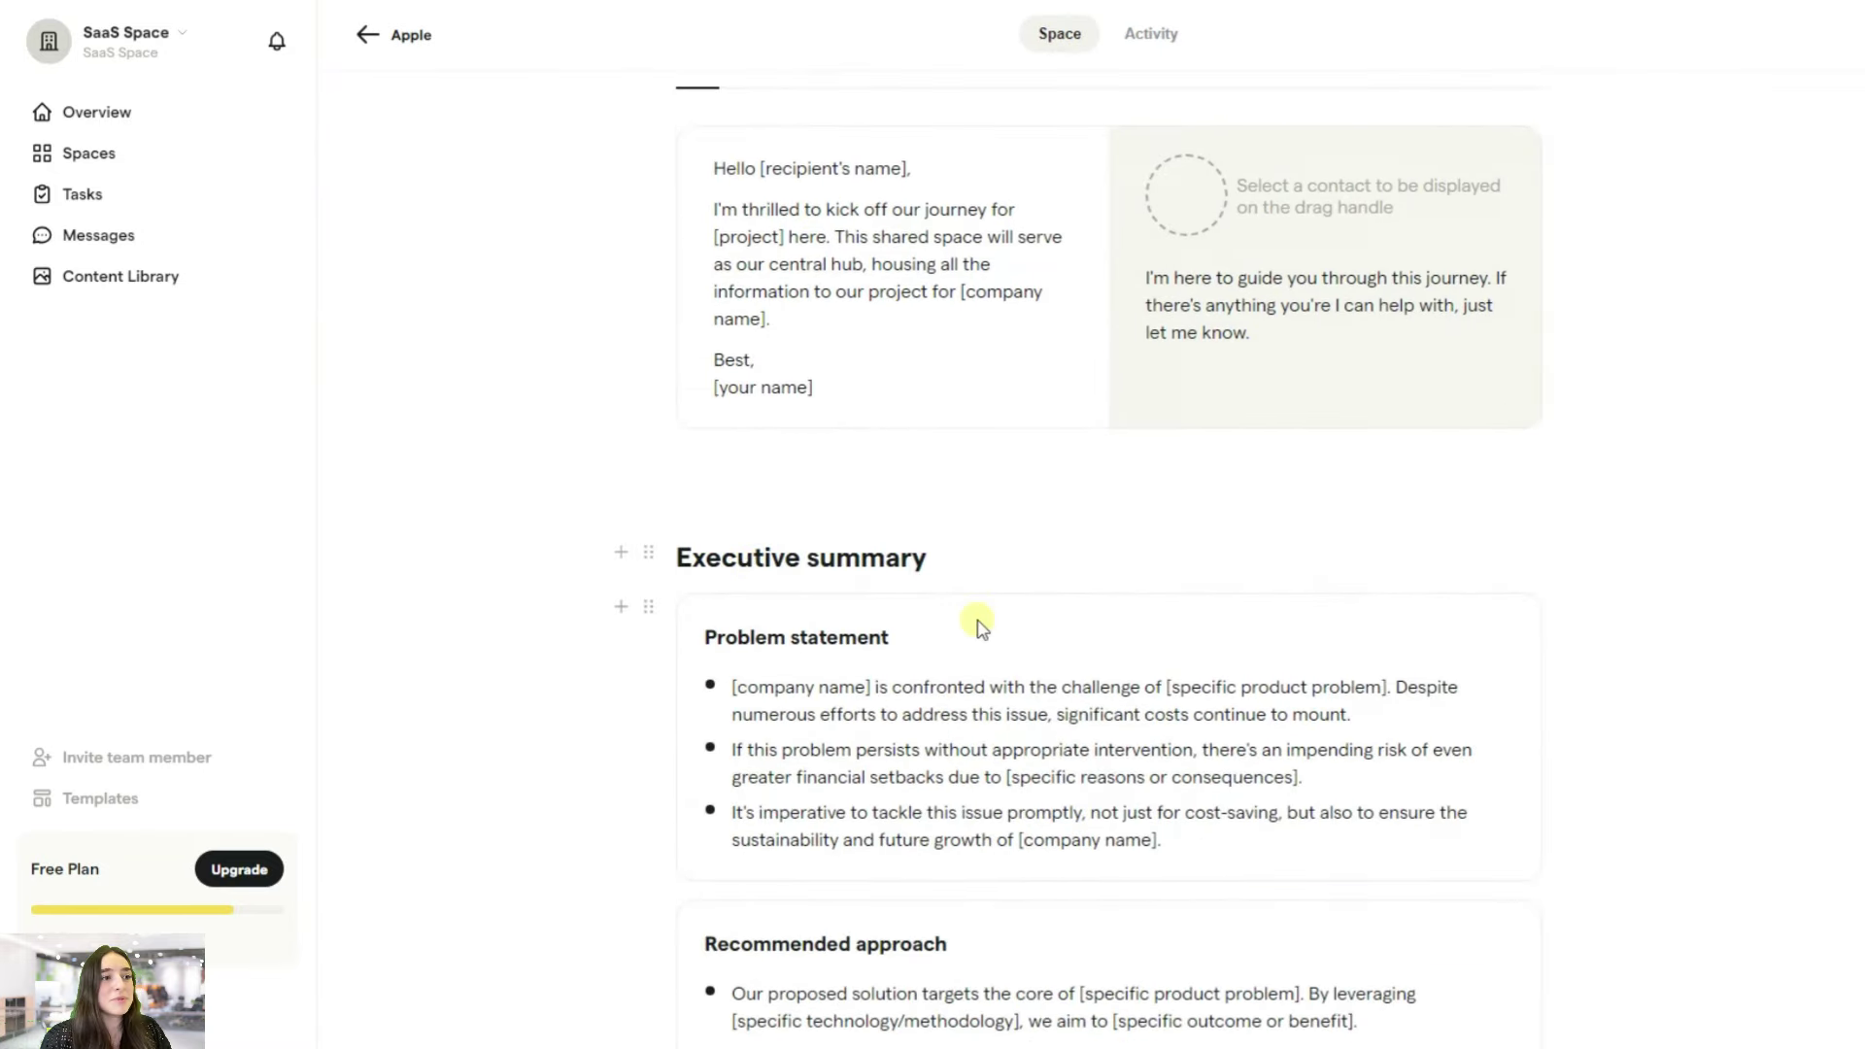
{"action": "scroll", "coordinate": [979, 626], "scroll_direction": "down", "scroll_amount": 6}
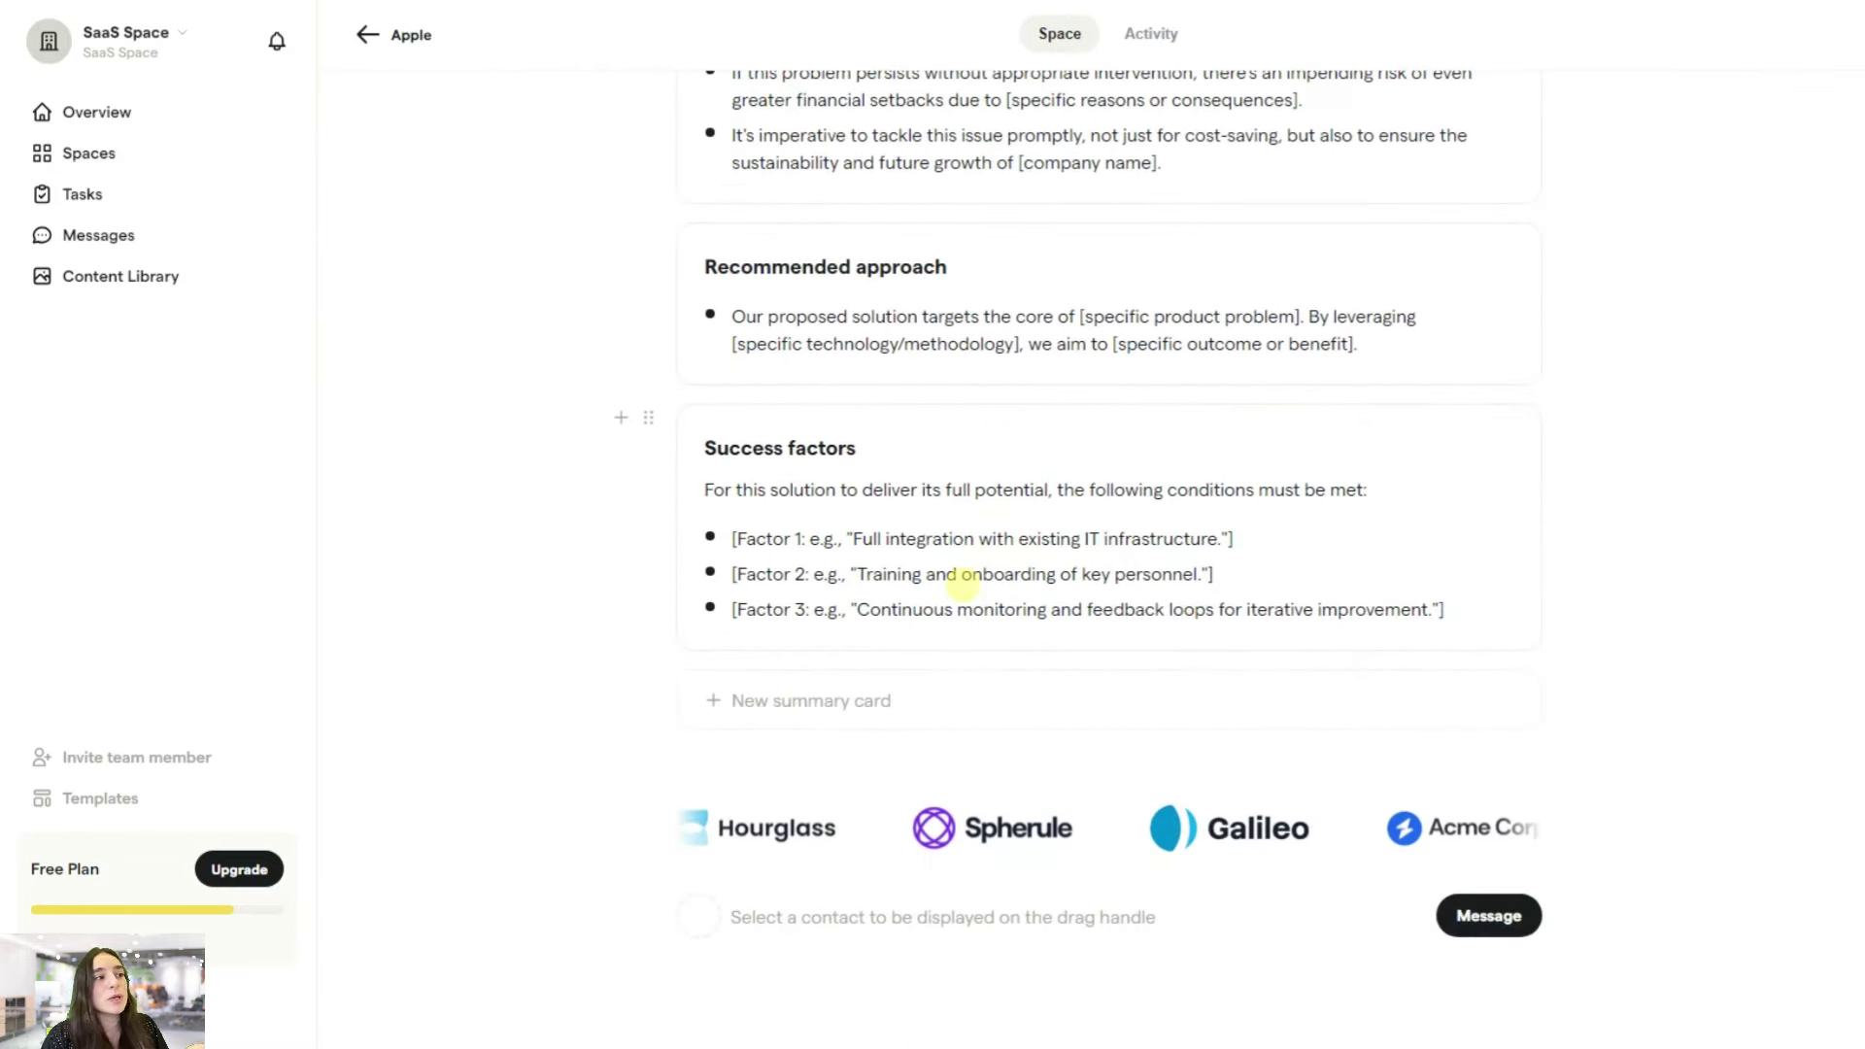
{"action": "scroll", "coordinate": [964, 584], "scroll_direction": "up", "scroll_amount": 11}
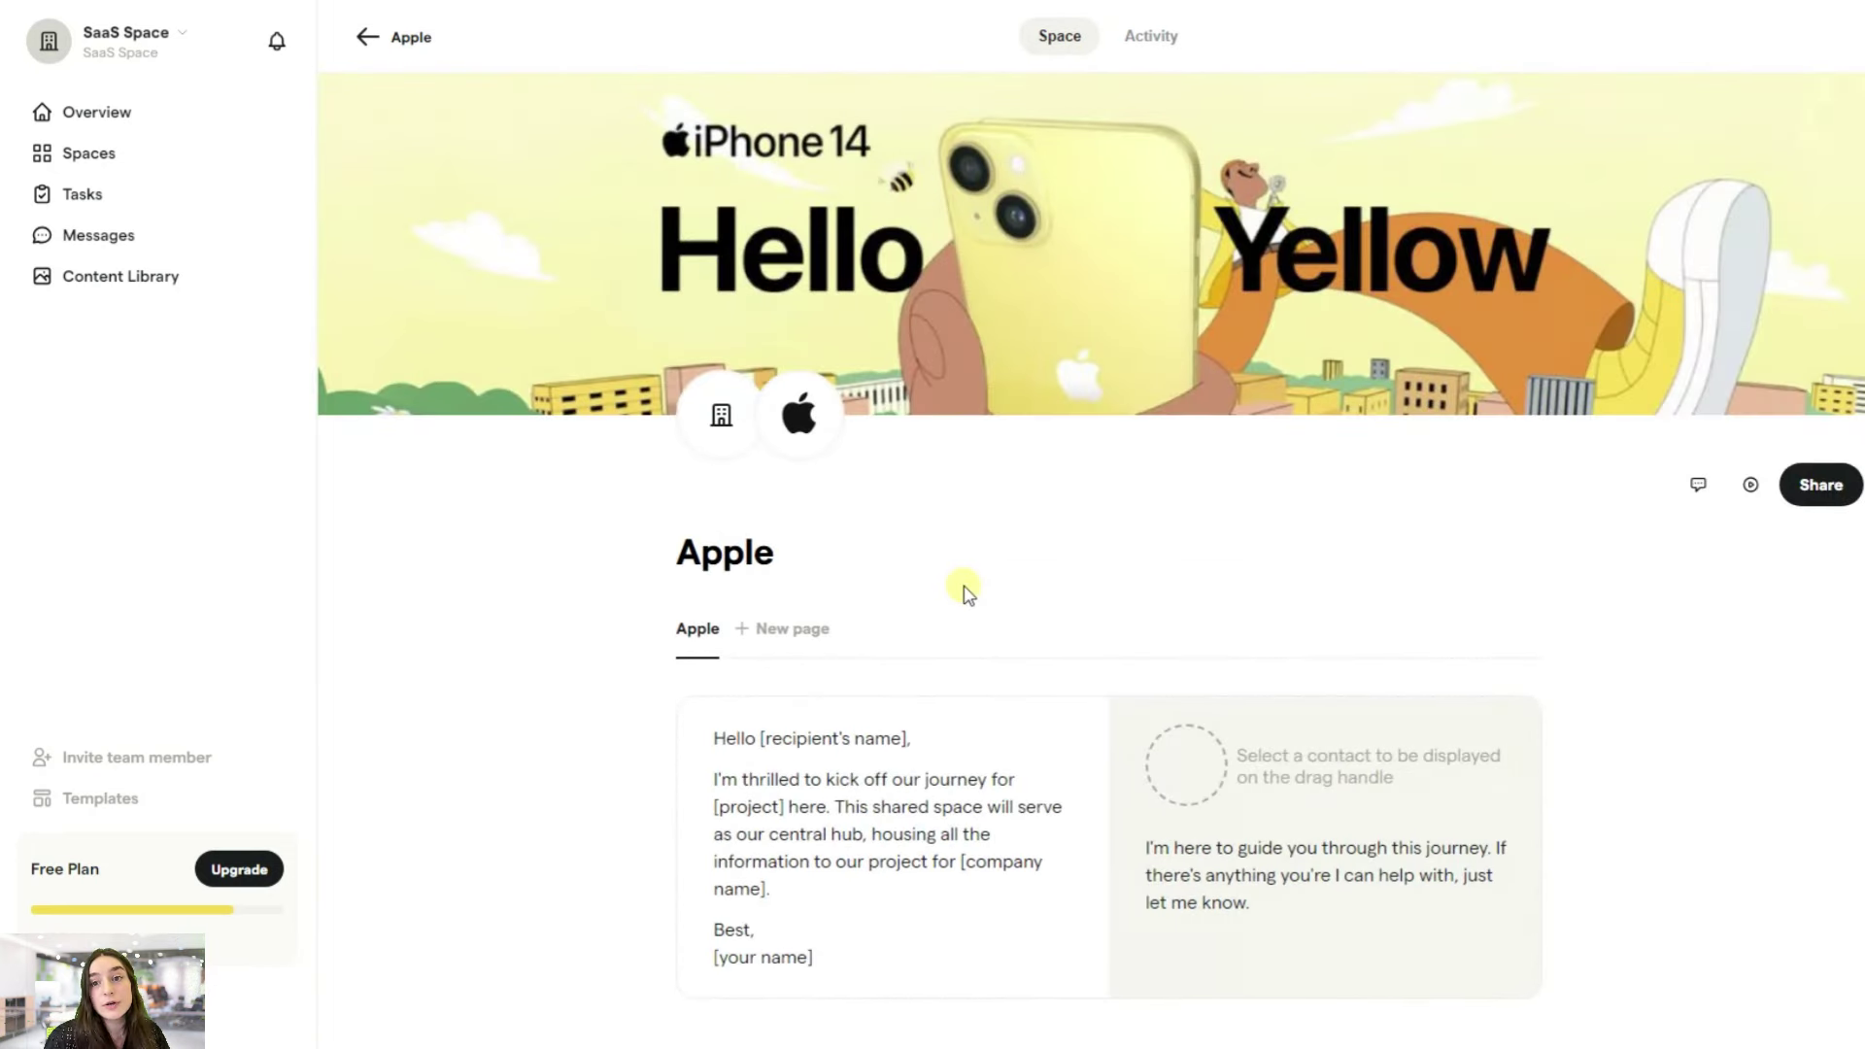
- Create a new blank space named Samsung without client branding
{"action": "left_click", "coordinate": [97, 158]}
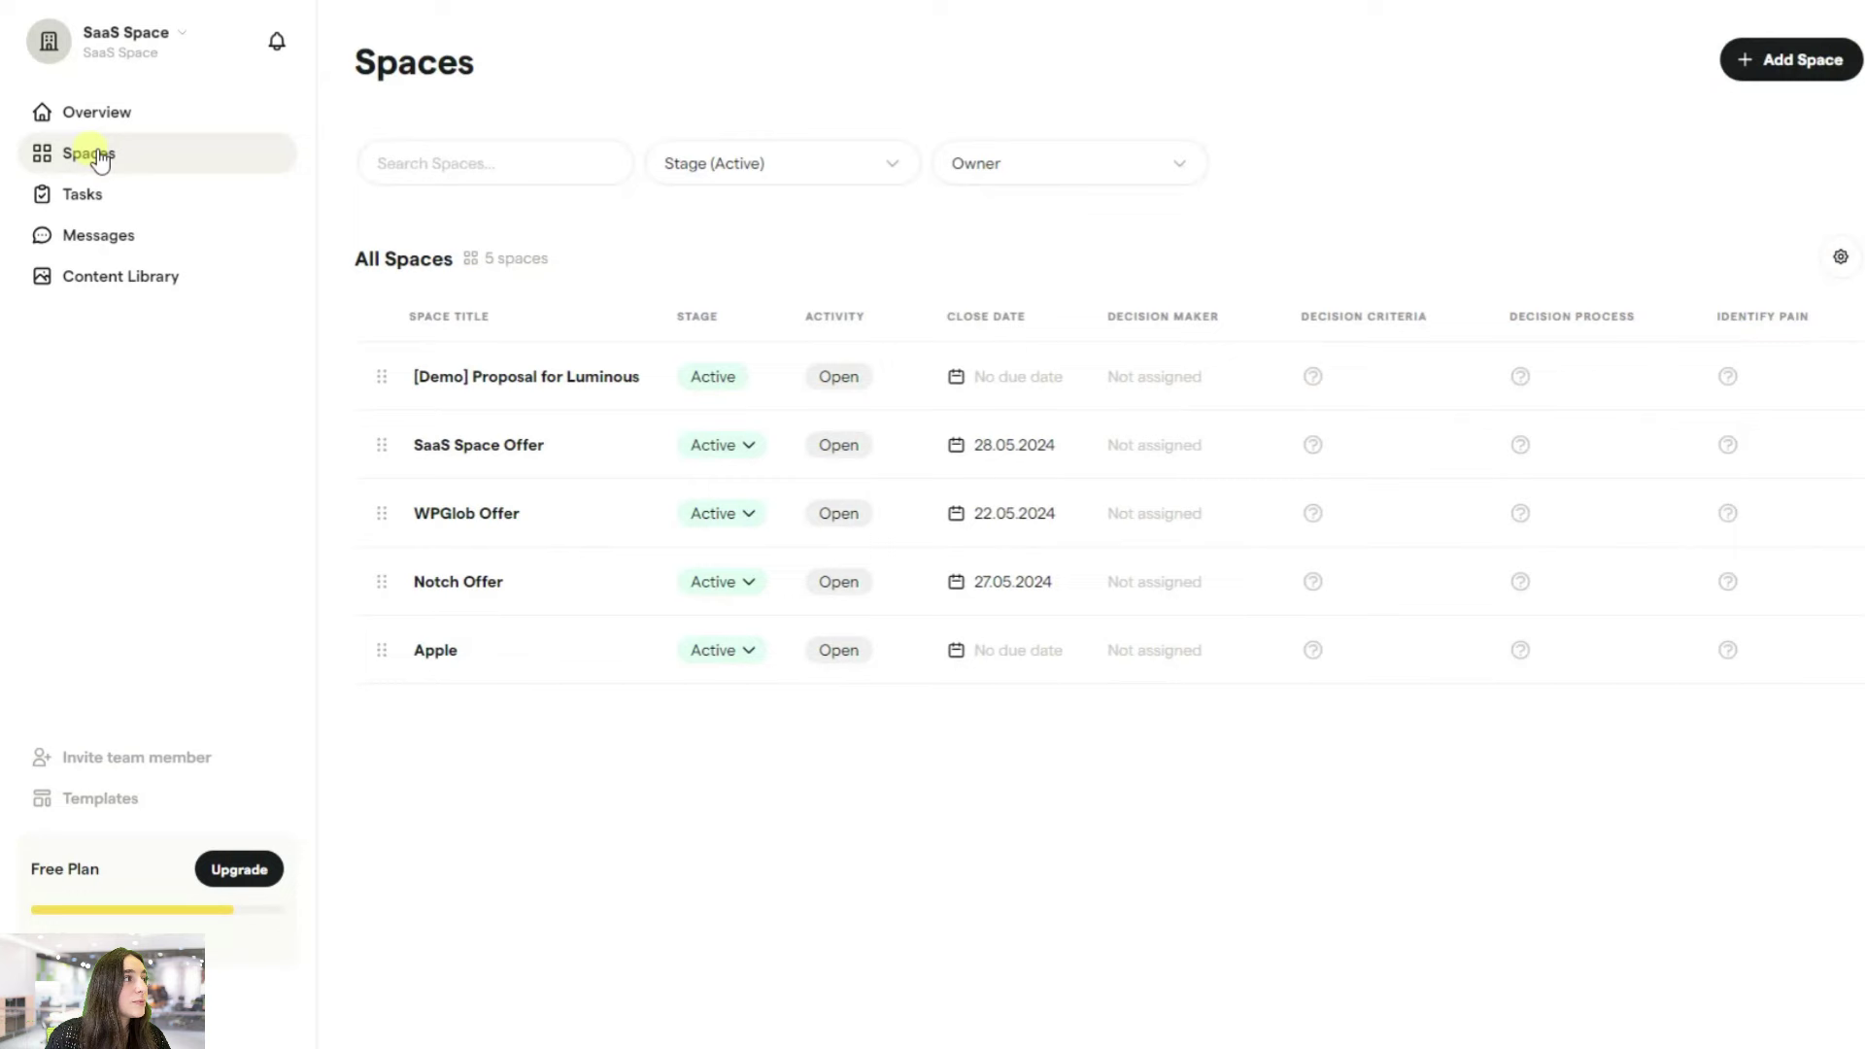
{"action": "left_click", "coordinate": [1763, 64]}
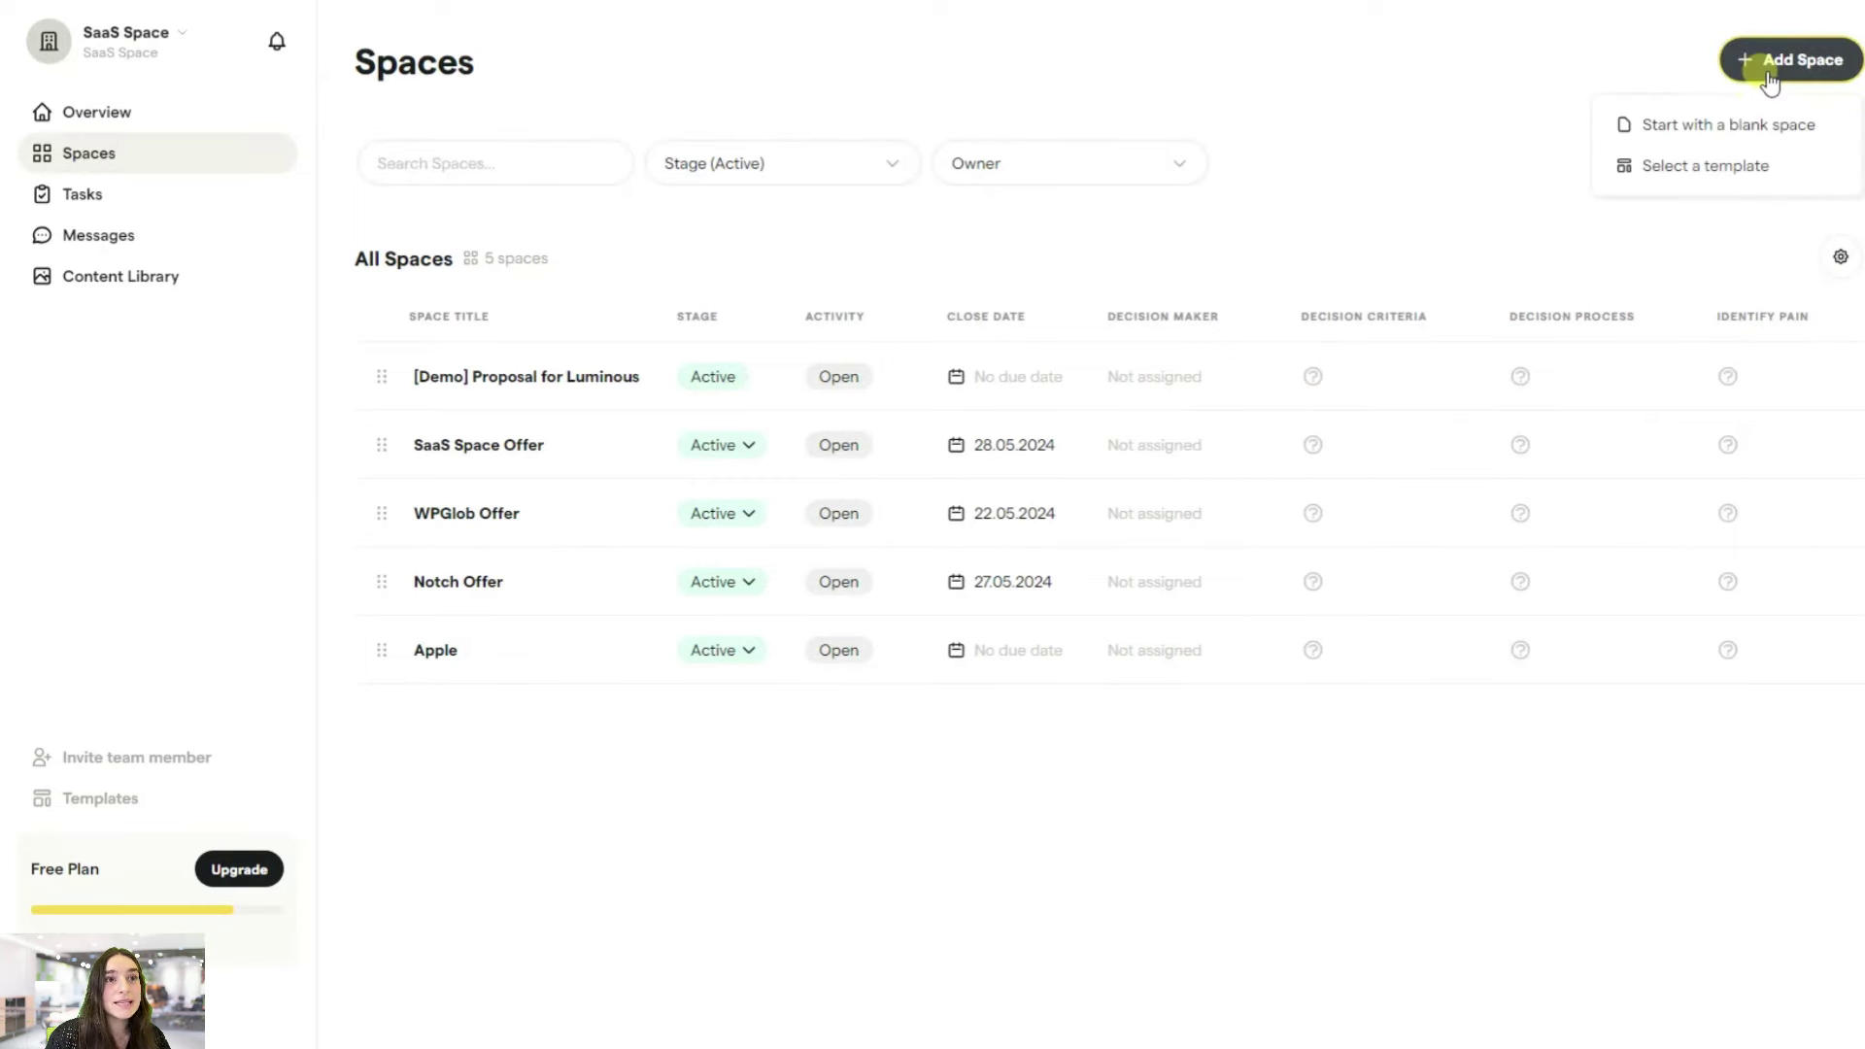
{"action": "left_click", "coordinate": [1756, 125]}
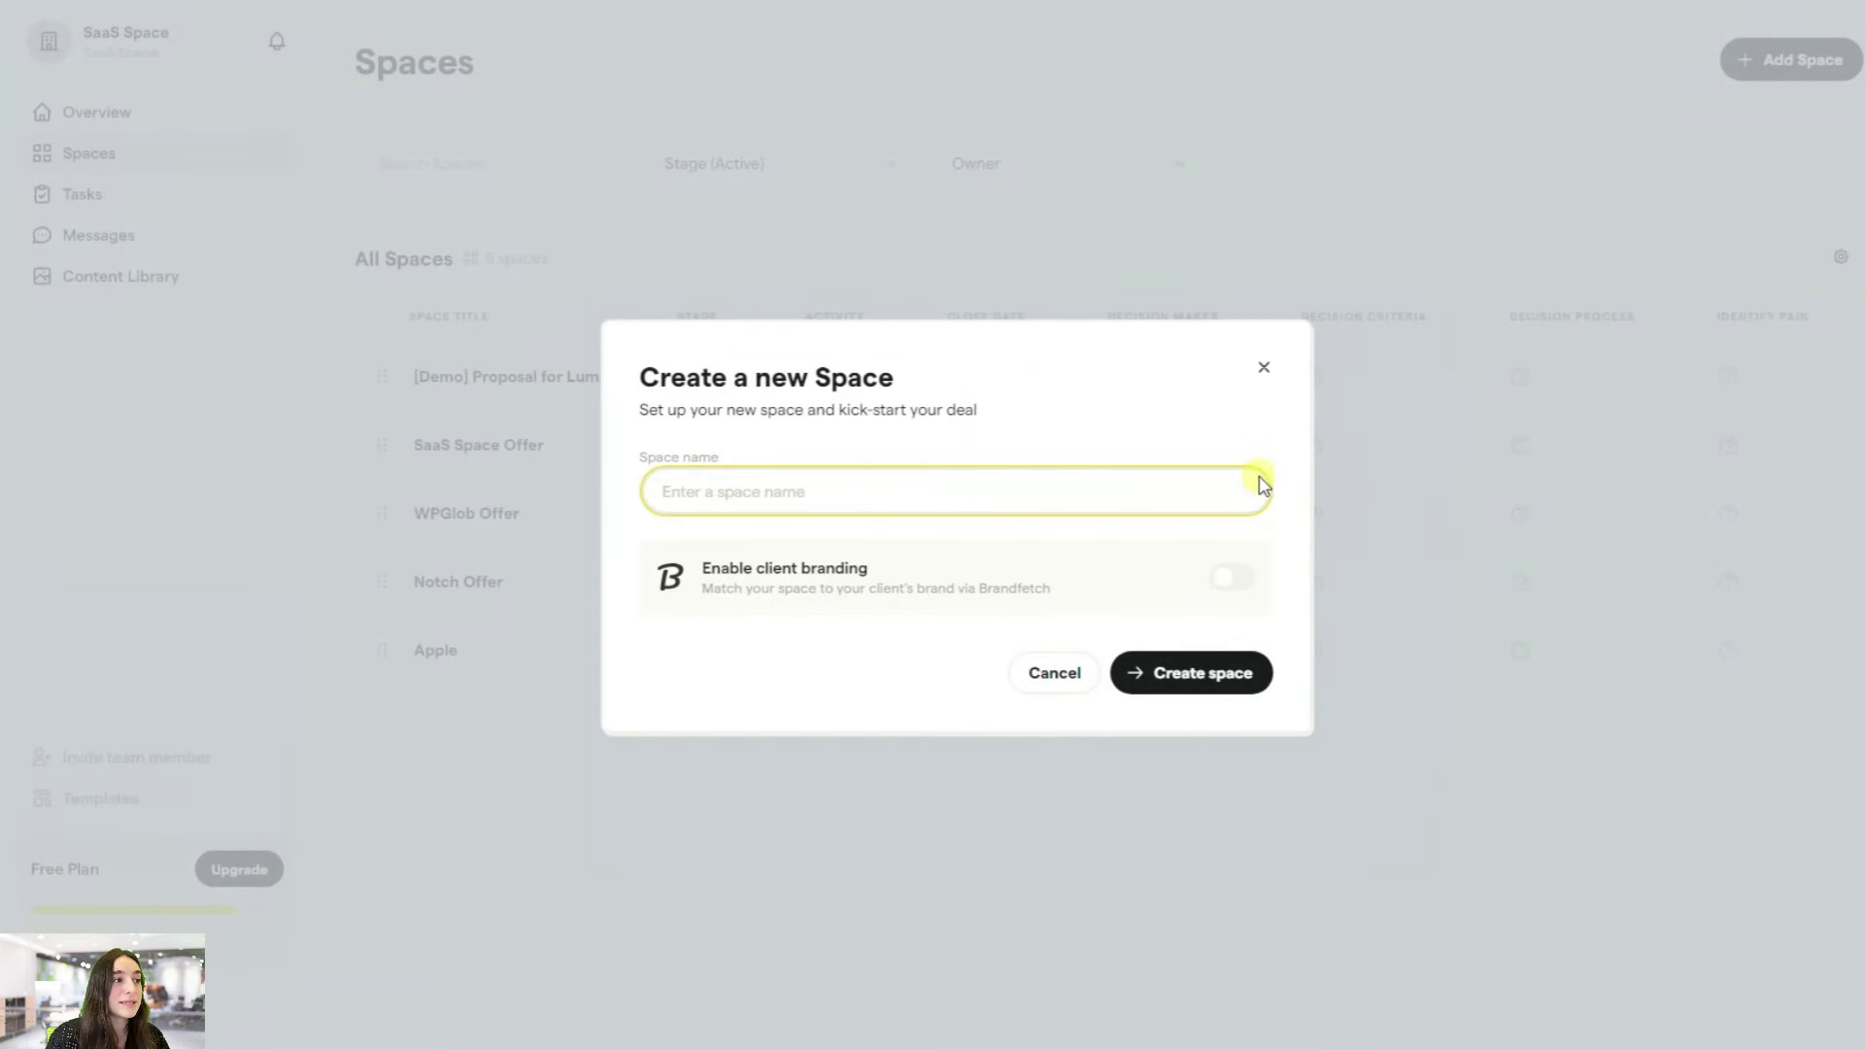
{"action": "left_click", "coordinate": [968, 492]}
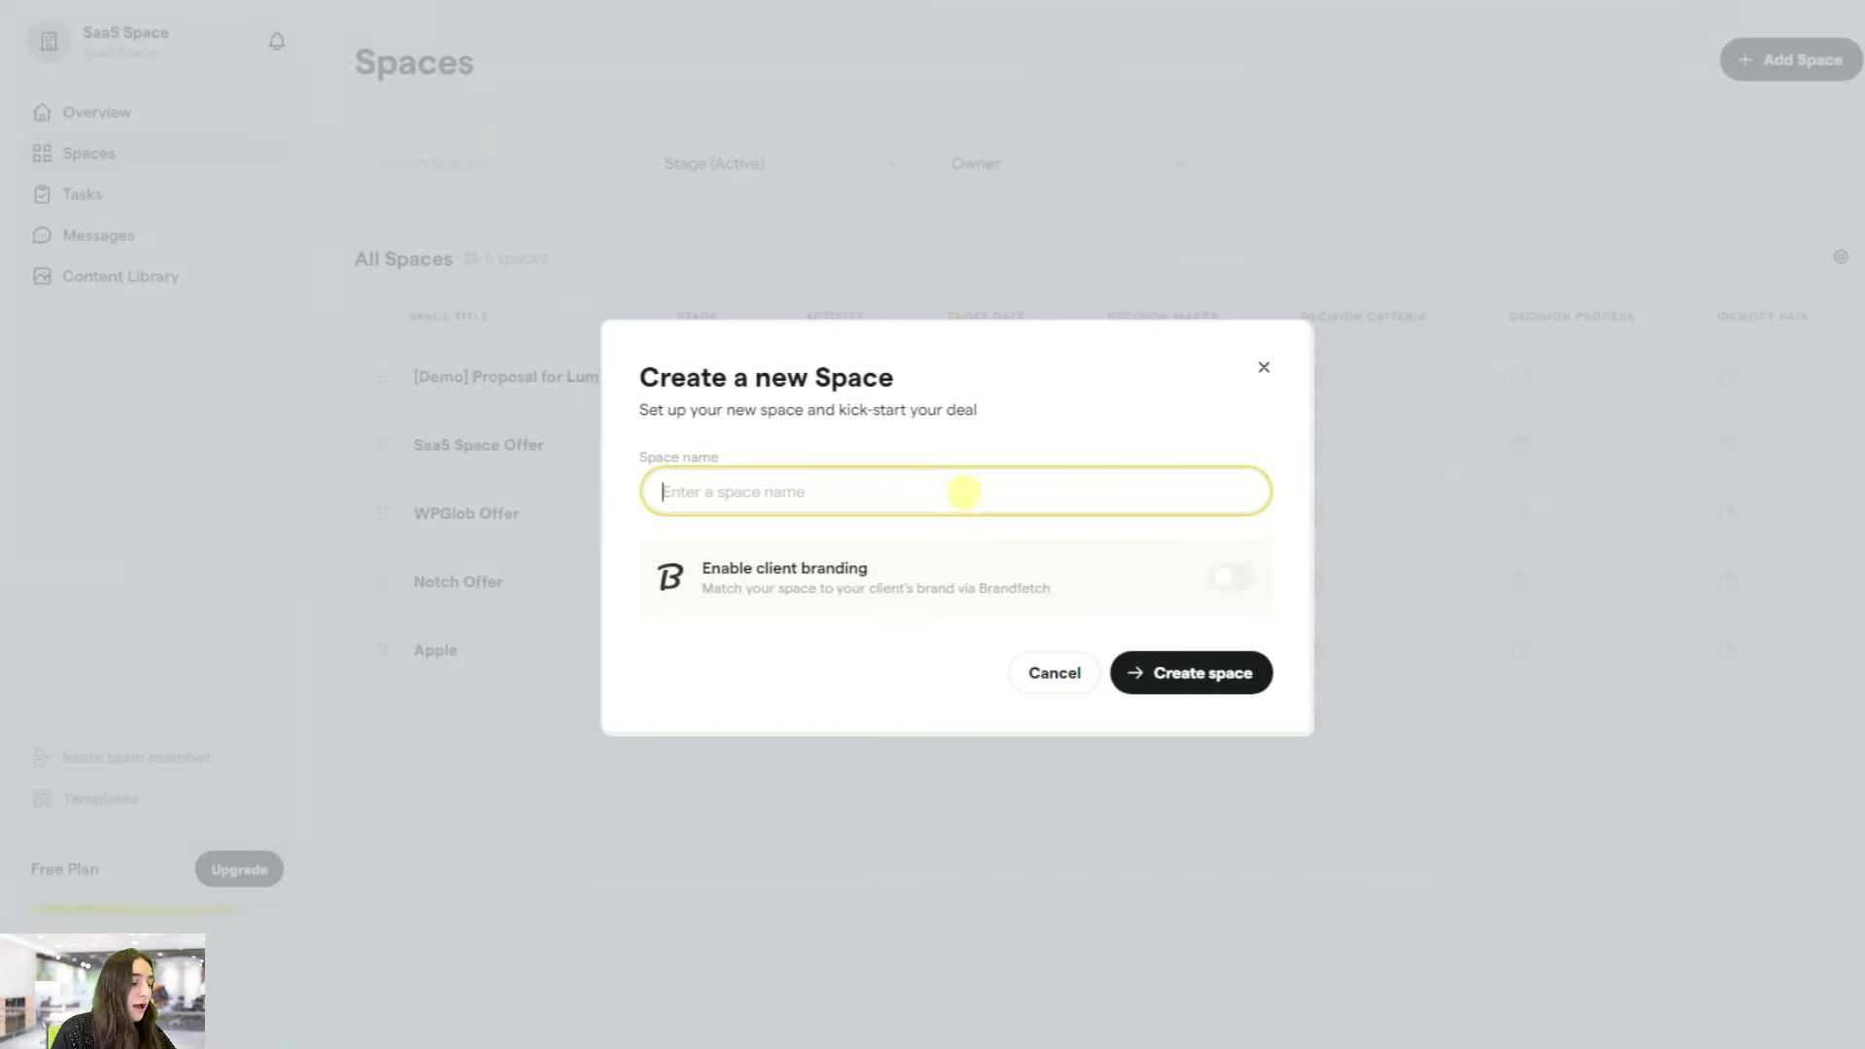
{"action": "type", "text": "Samsung"}
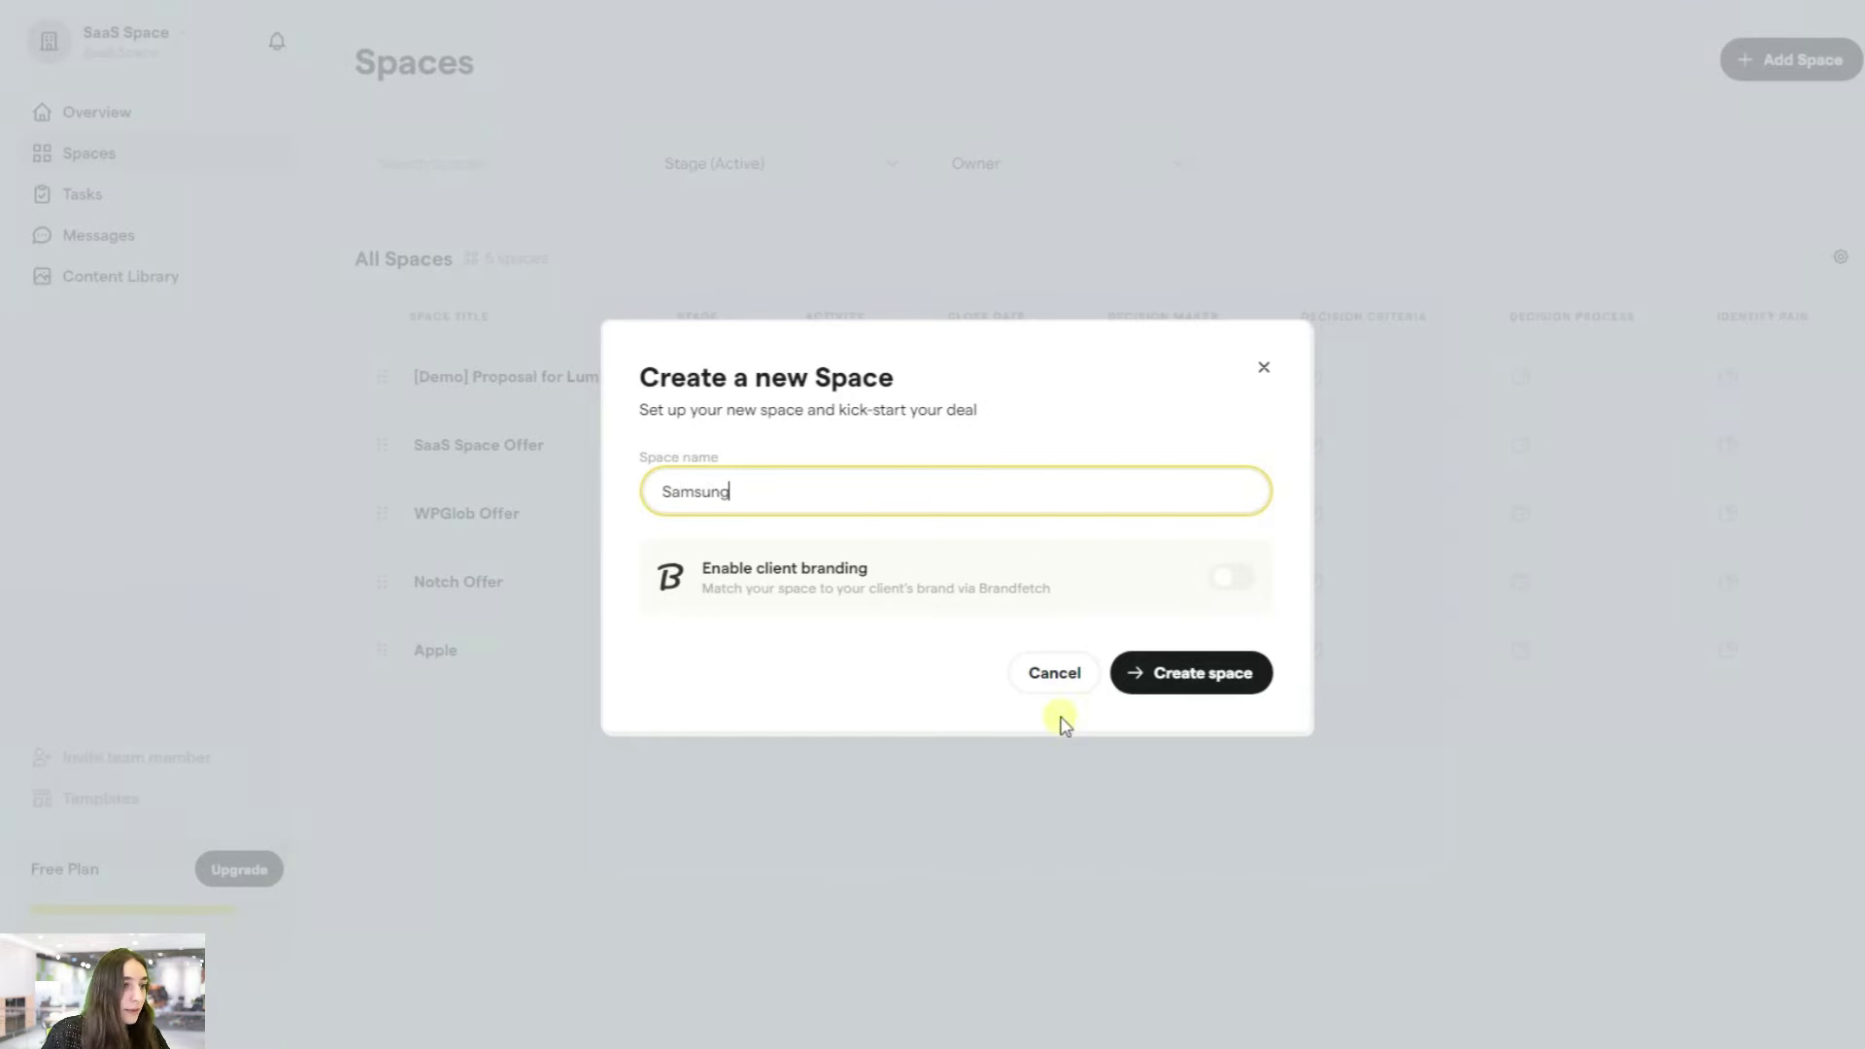
{"action": "left_click", "coordinate": [1222, 682]}
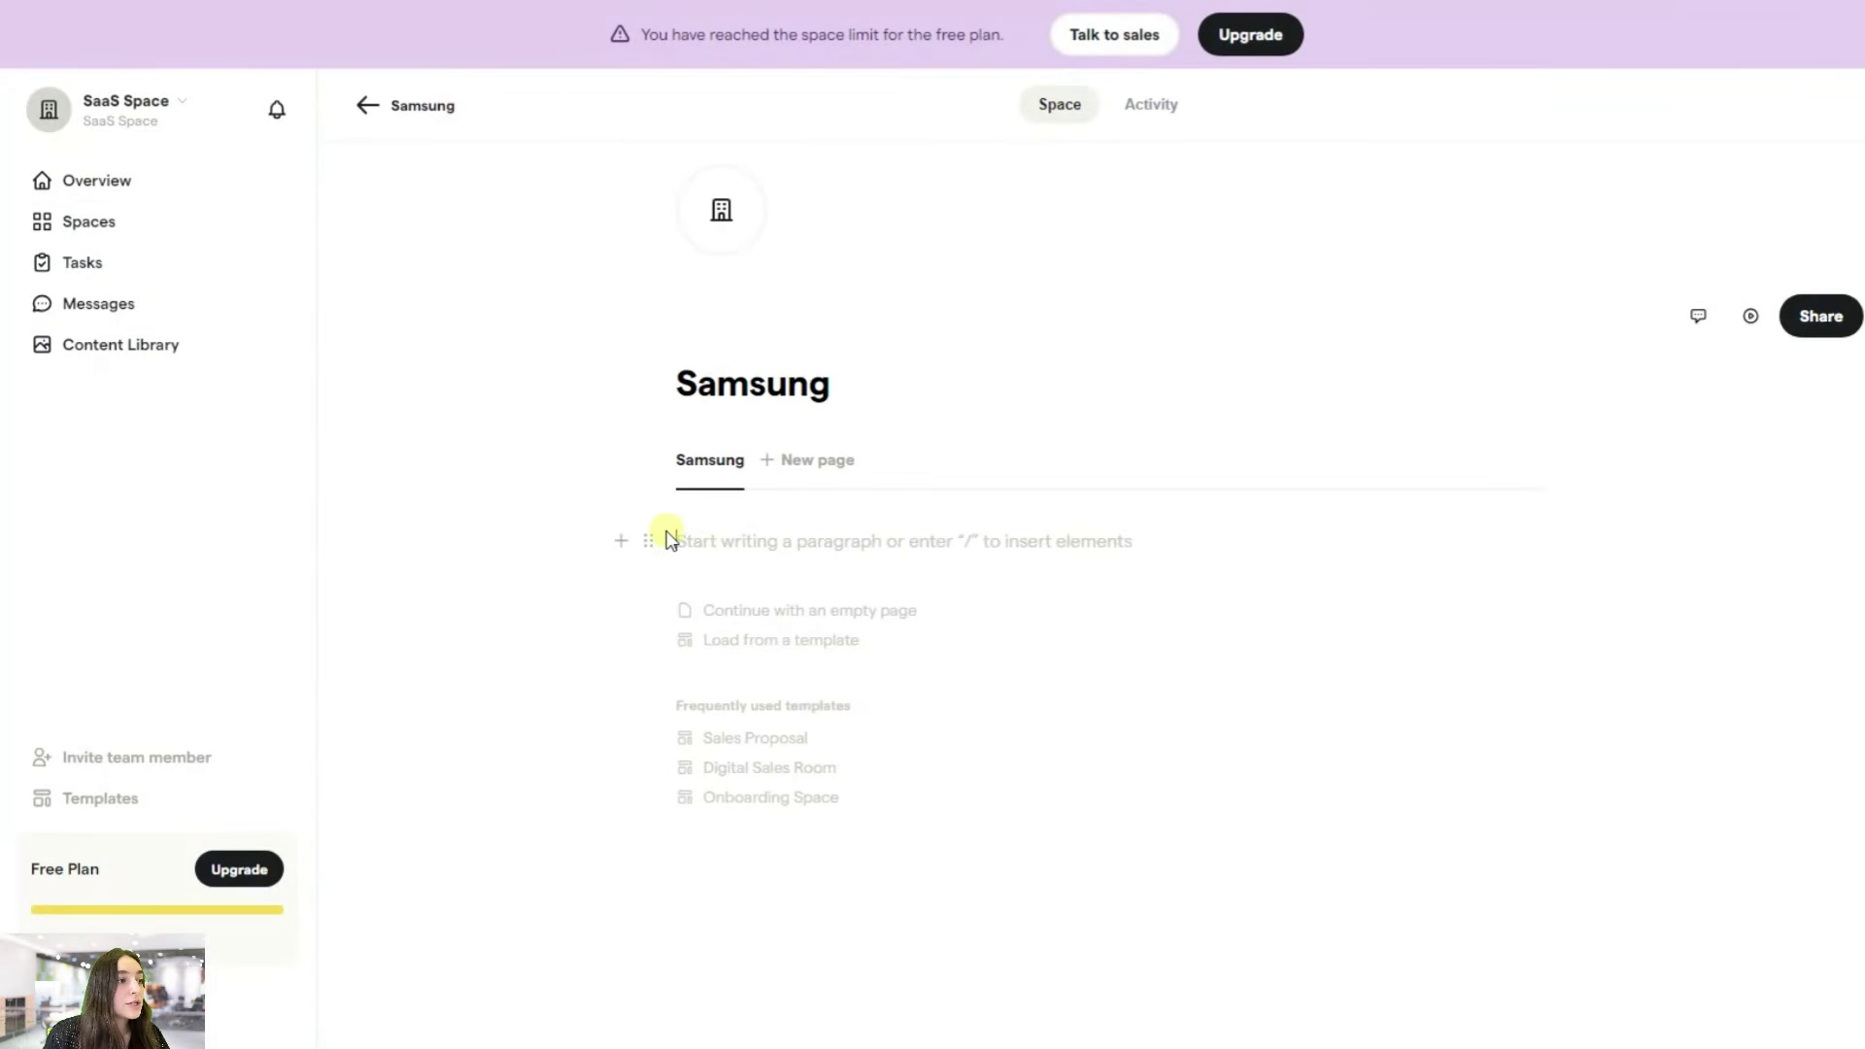
- Examine the elements available for the blank Samsung page, especially the text and proposal elements
{"action": "left_click", "coordinate": [623, 542]}
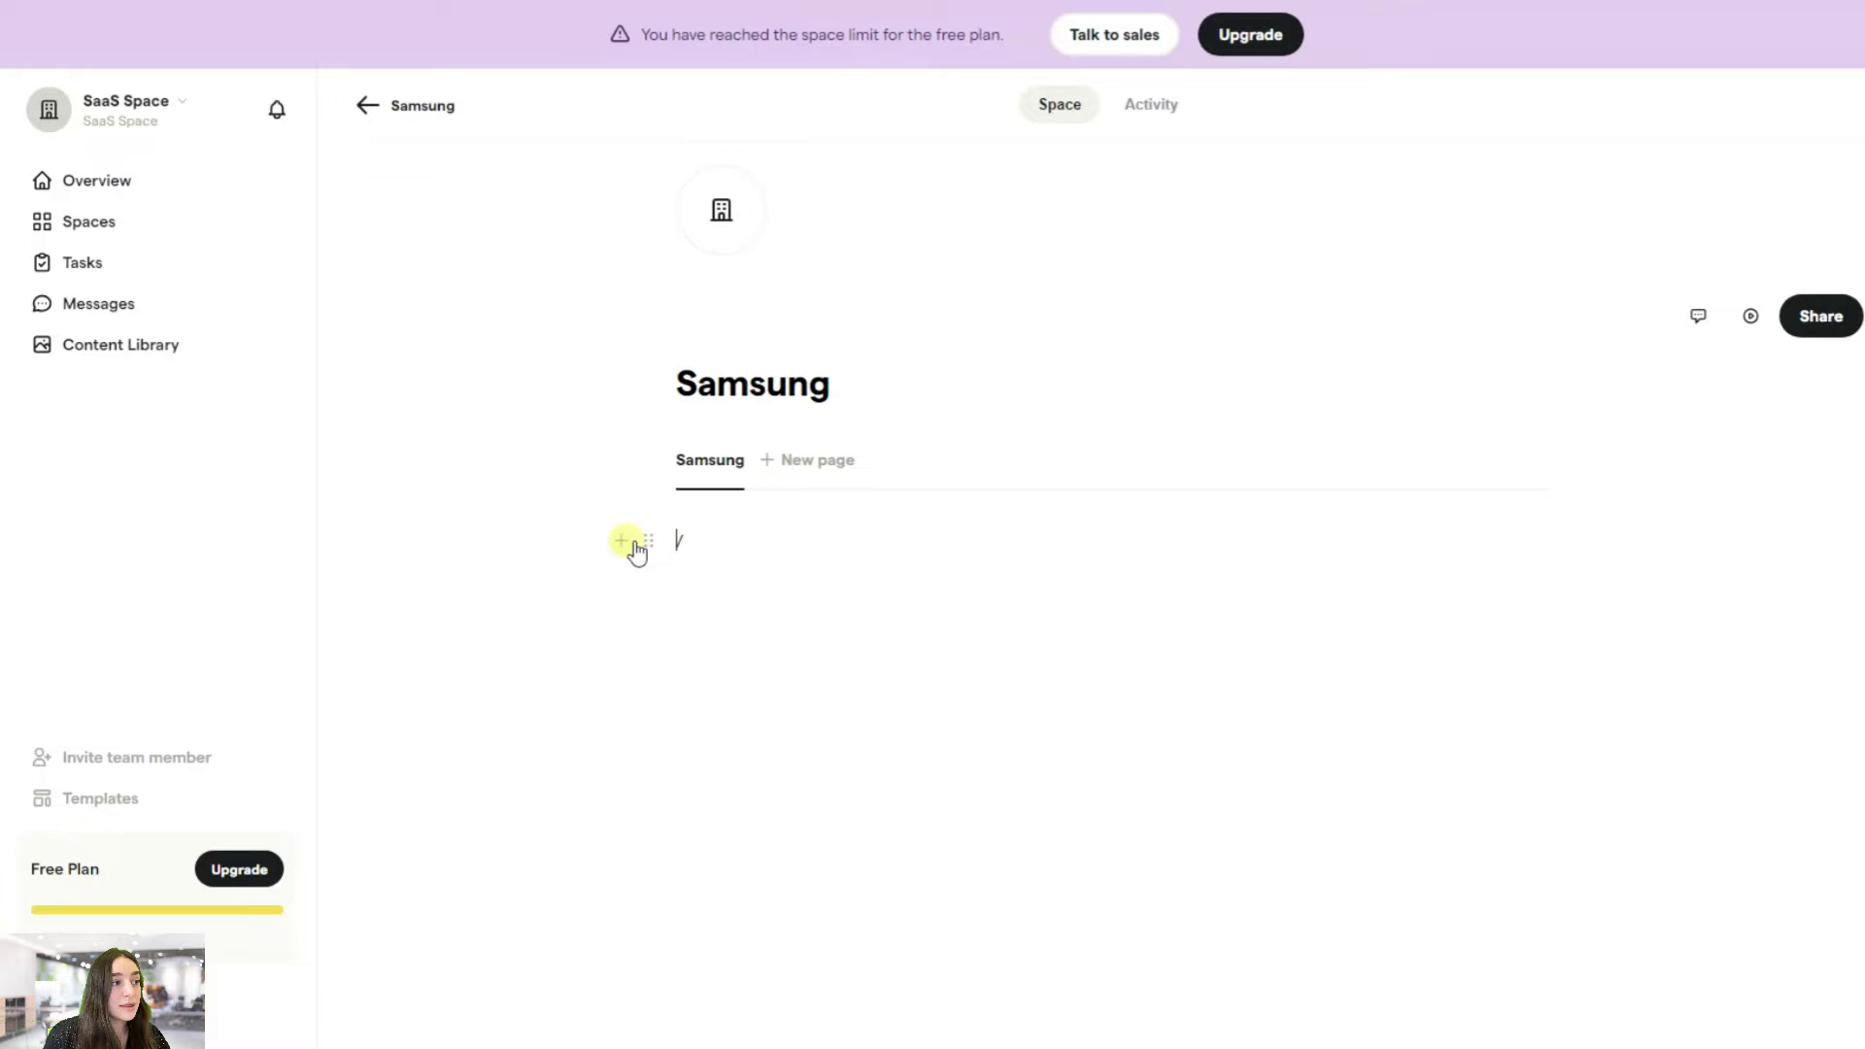
{"action": "type", "text": "/"}
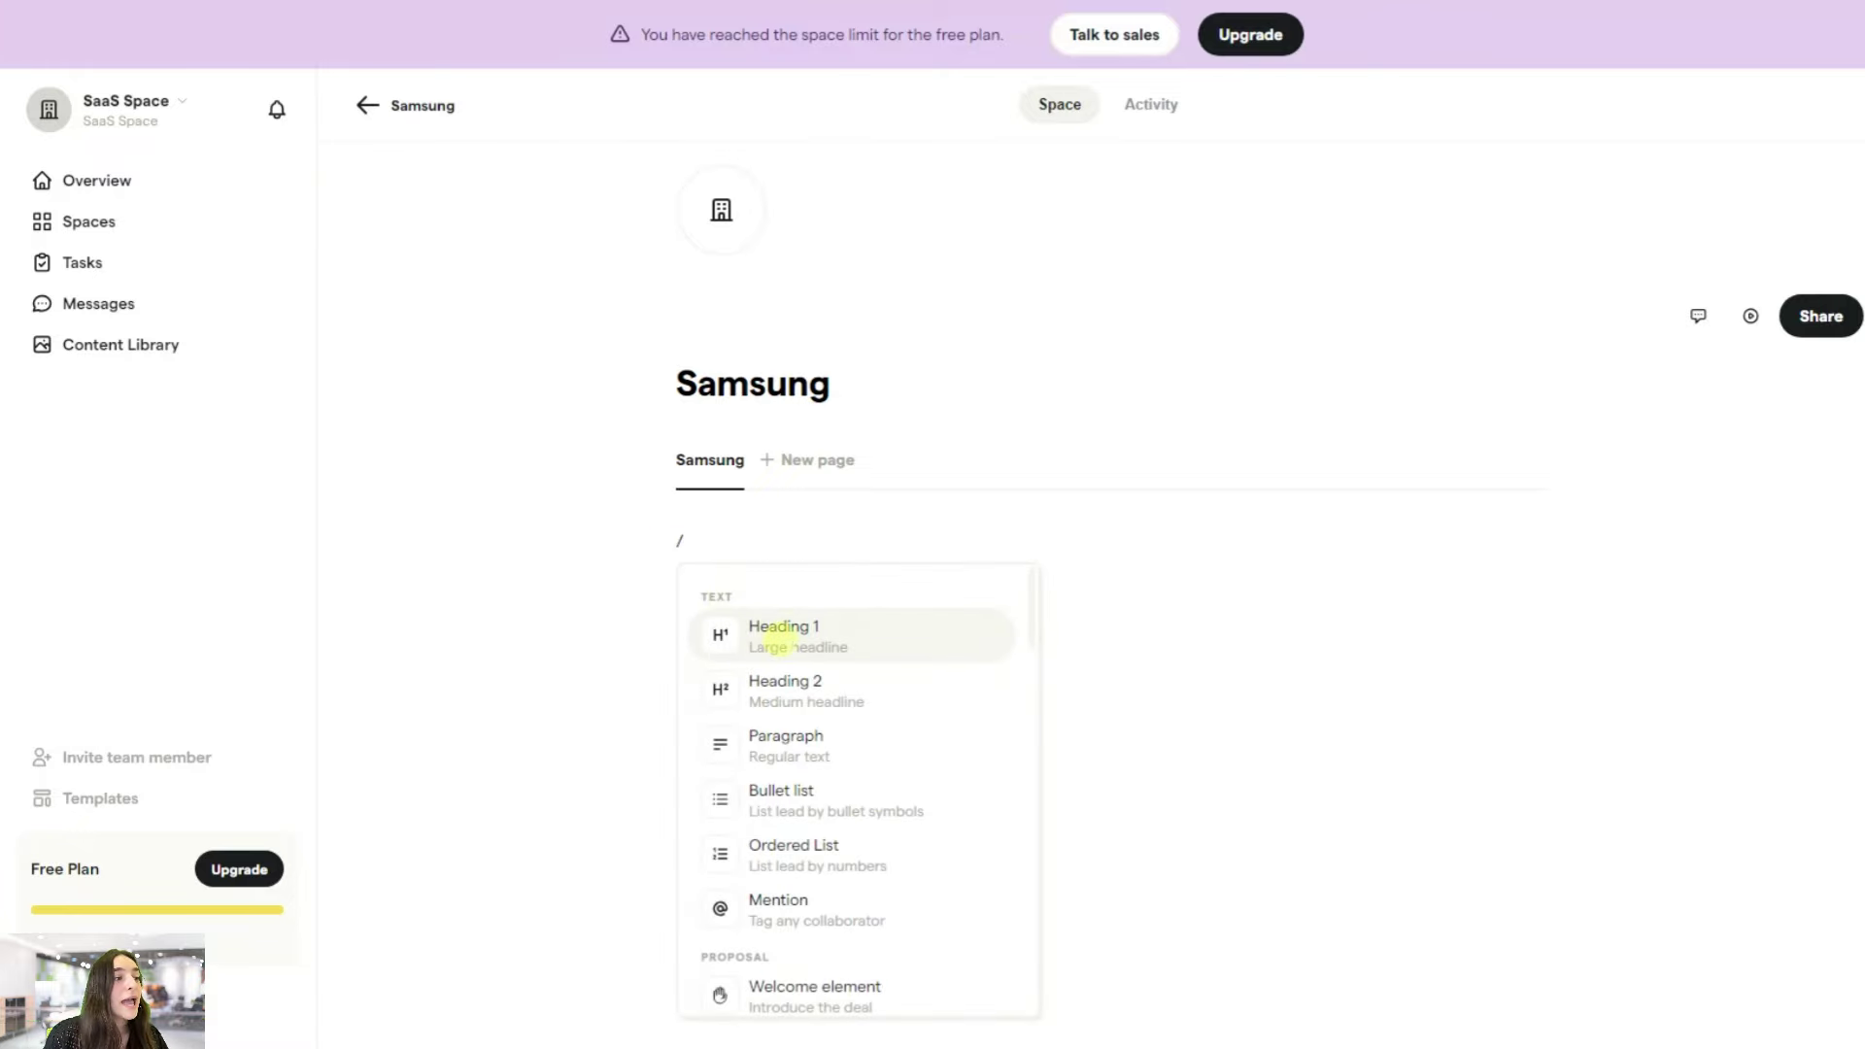
{"action": "scroll", "coordinate": [755, 690], "scroll_direction": "down", "scroll_amount": 5}
{"action": "scroll", "coordinate": [768, 698], "scroll_direction": "down", "scroll_amount": 10}
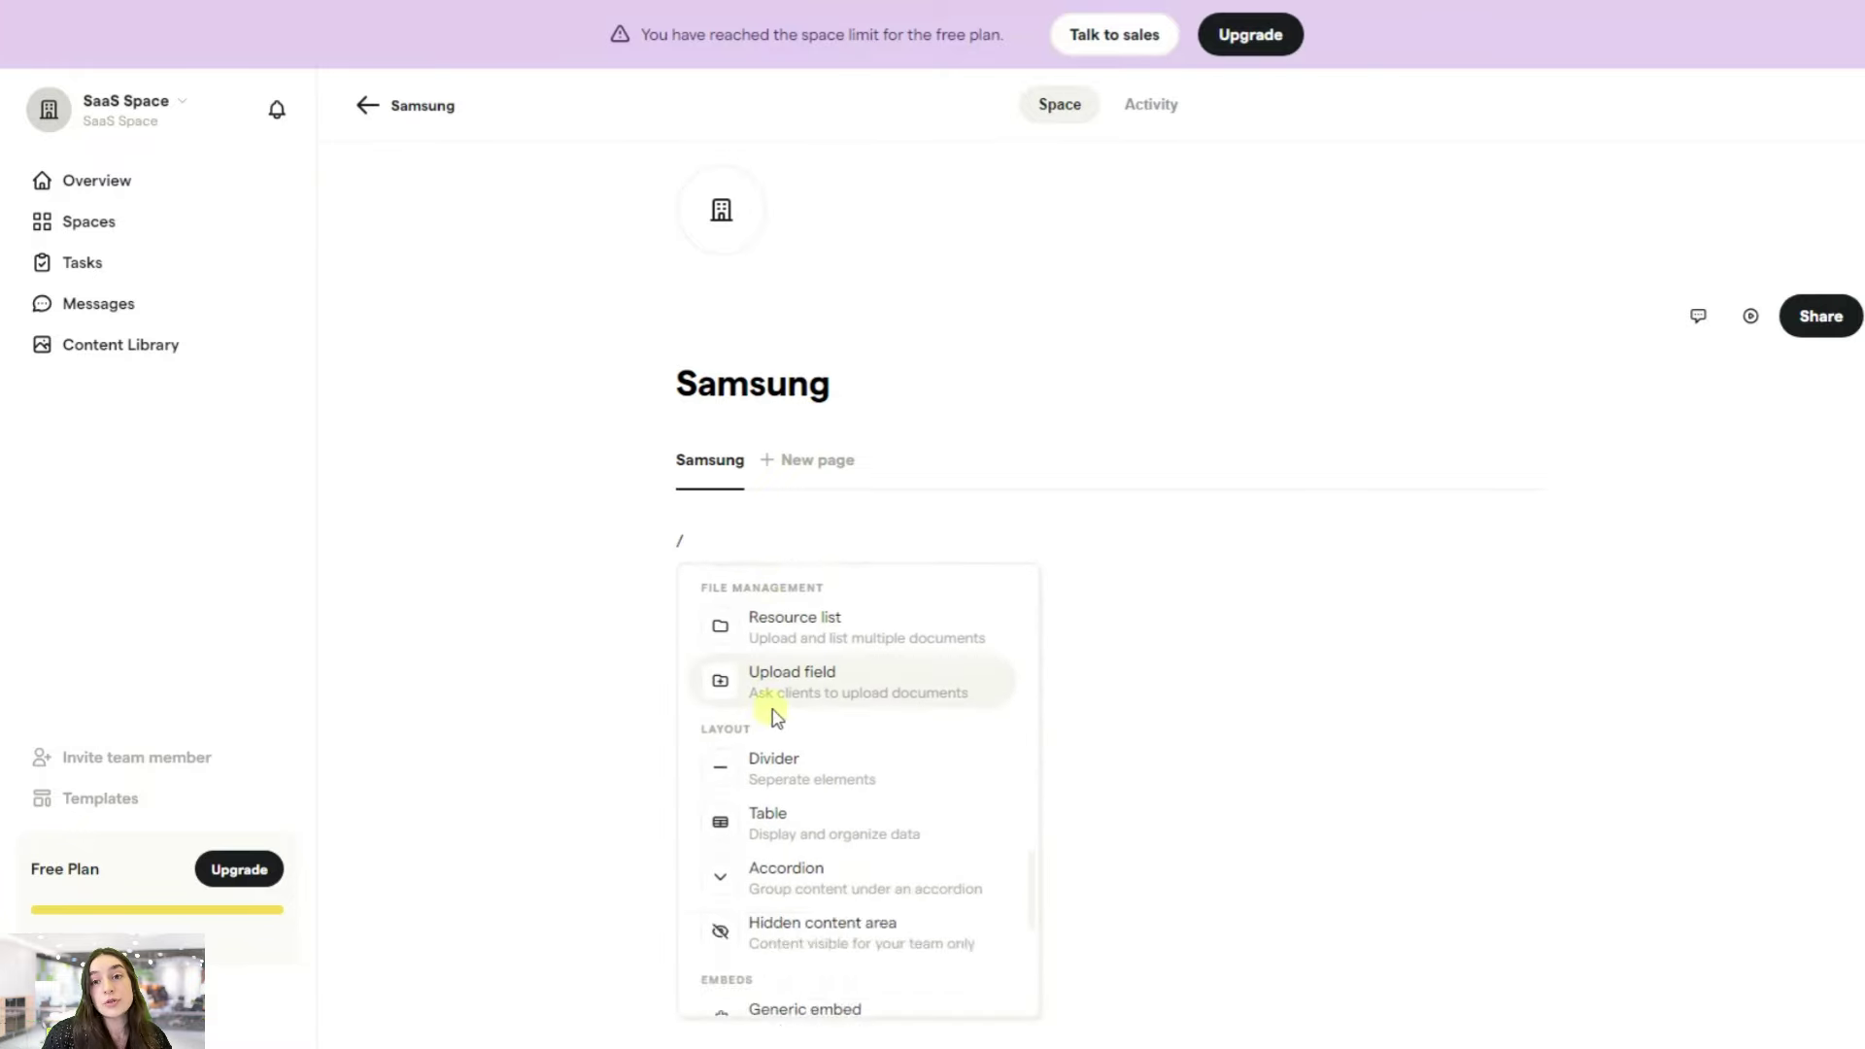
{"action": "scroll", "coordinate": [772, 702], "scroll_direction": "up", "scroll_amount": 8}
{"action": "scroll", "coordinate": [777, 695], "scroll_direction": "up", "scroll_amount": 5}
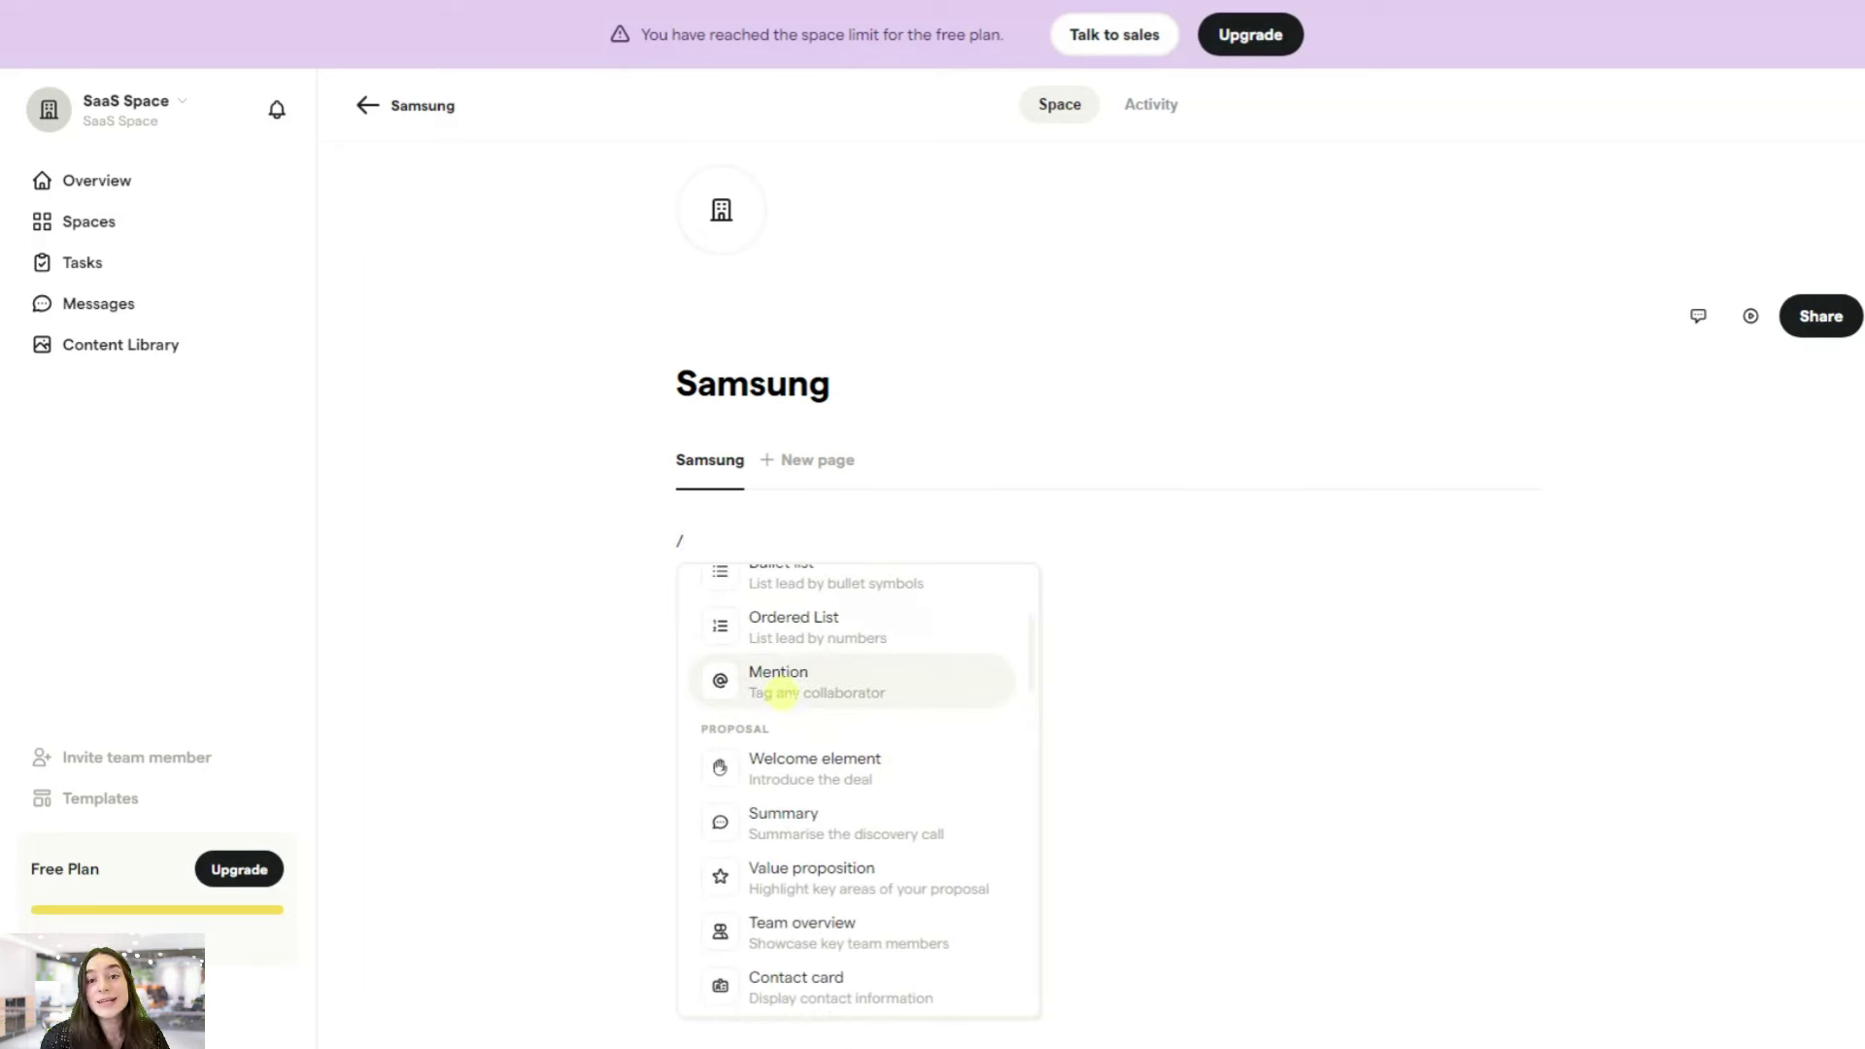
{"action": "scroll", "coordinate": [785, 690], "scroll_direction": "up", "scroll_amount": 3}
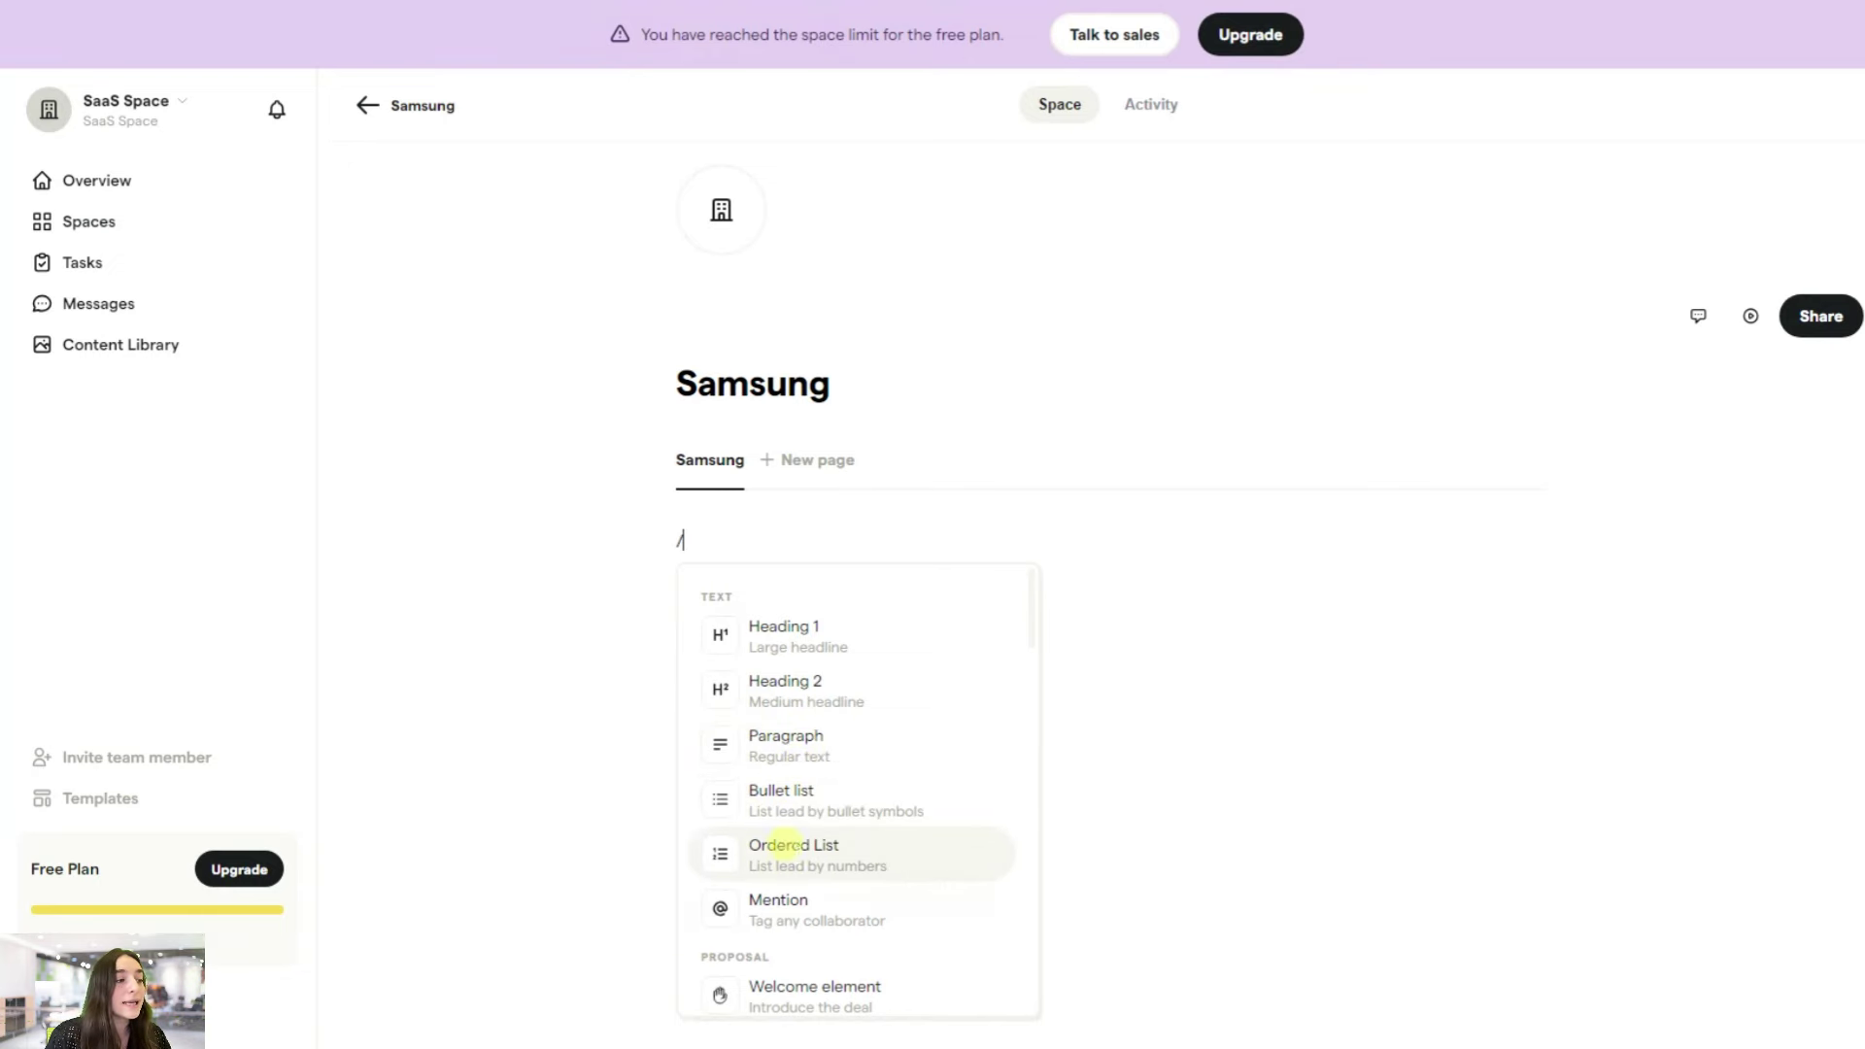
{"action": "scroll", "coordinate": [762, 854], "scroll_direction": "down", "scroll_amount": 3}
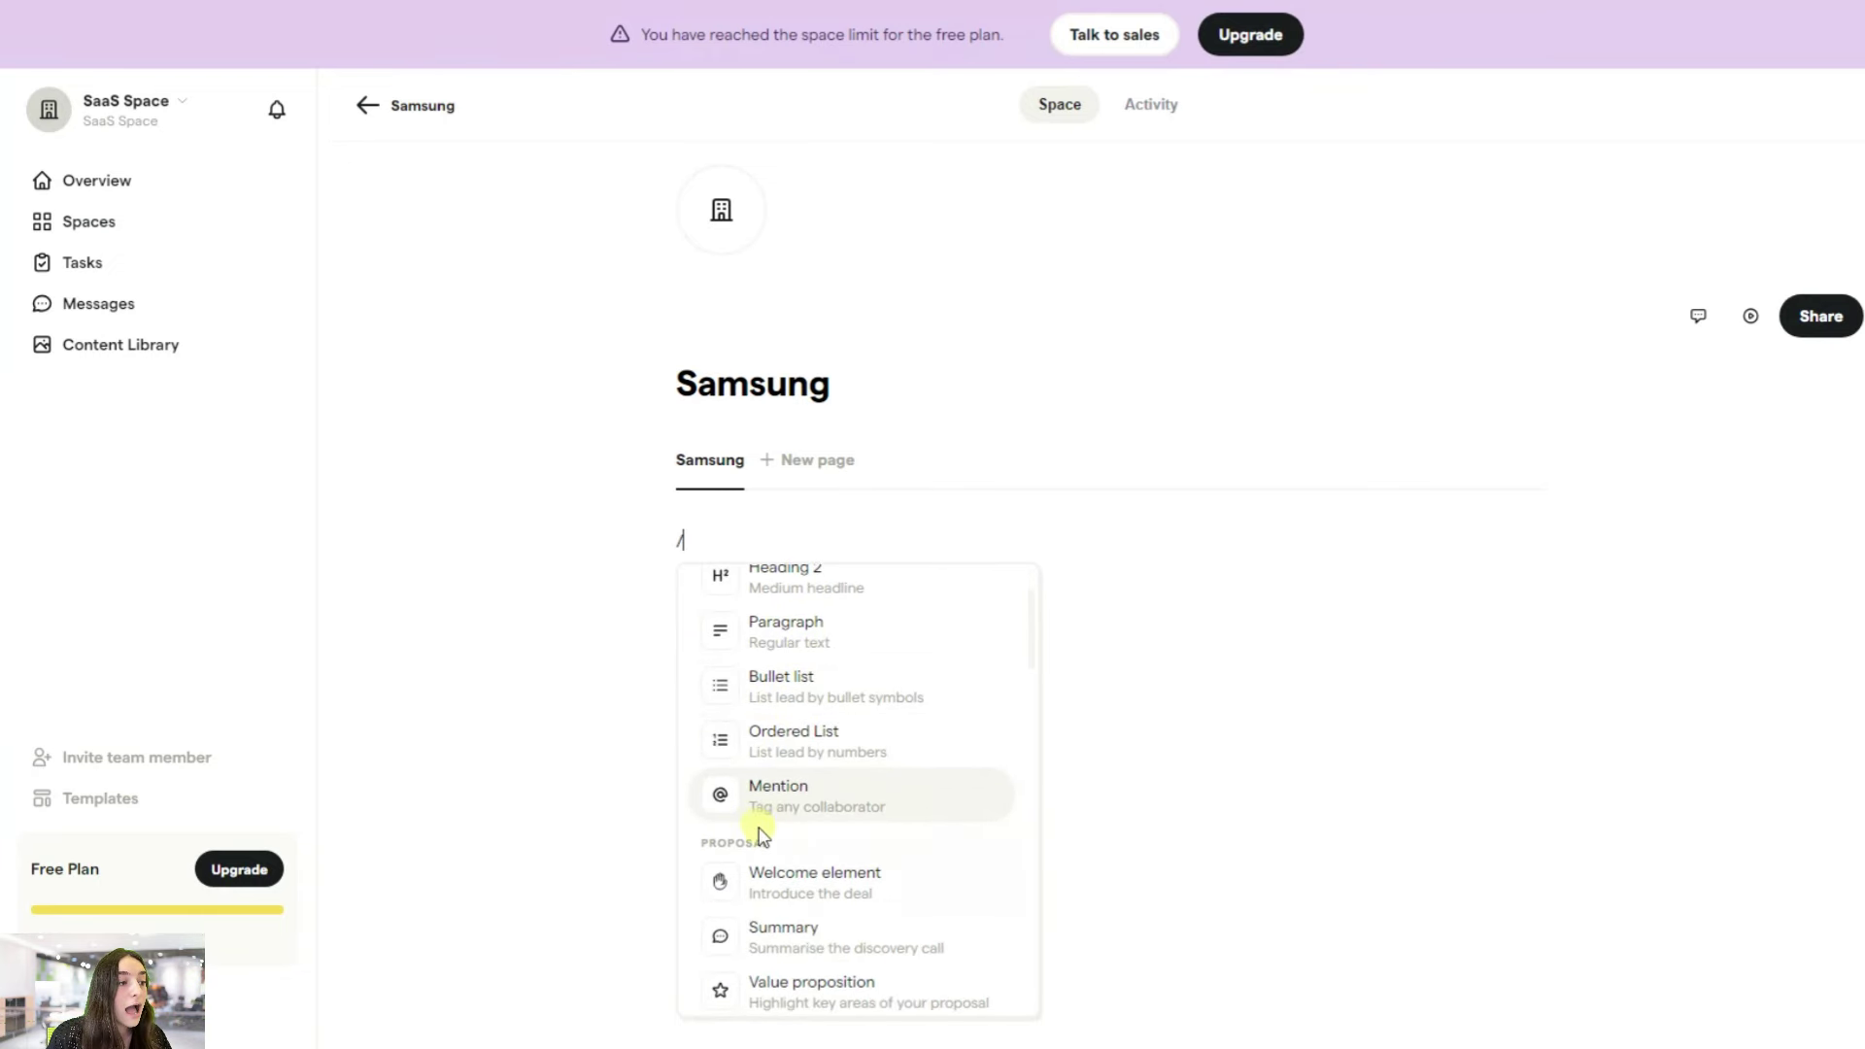
{"action": "scroll", "coordinate": [785, 814], "scroll_direction": "down", "scroll_amount": 2}
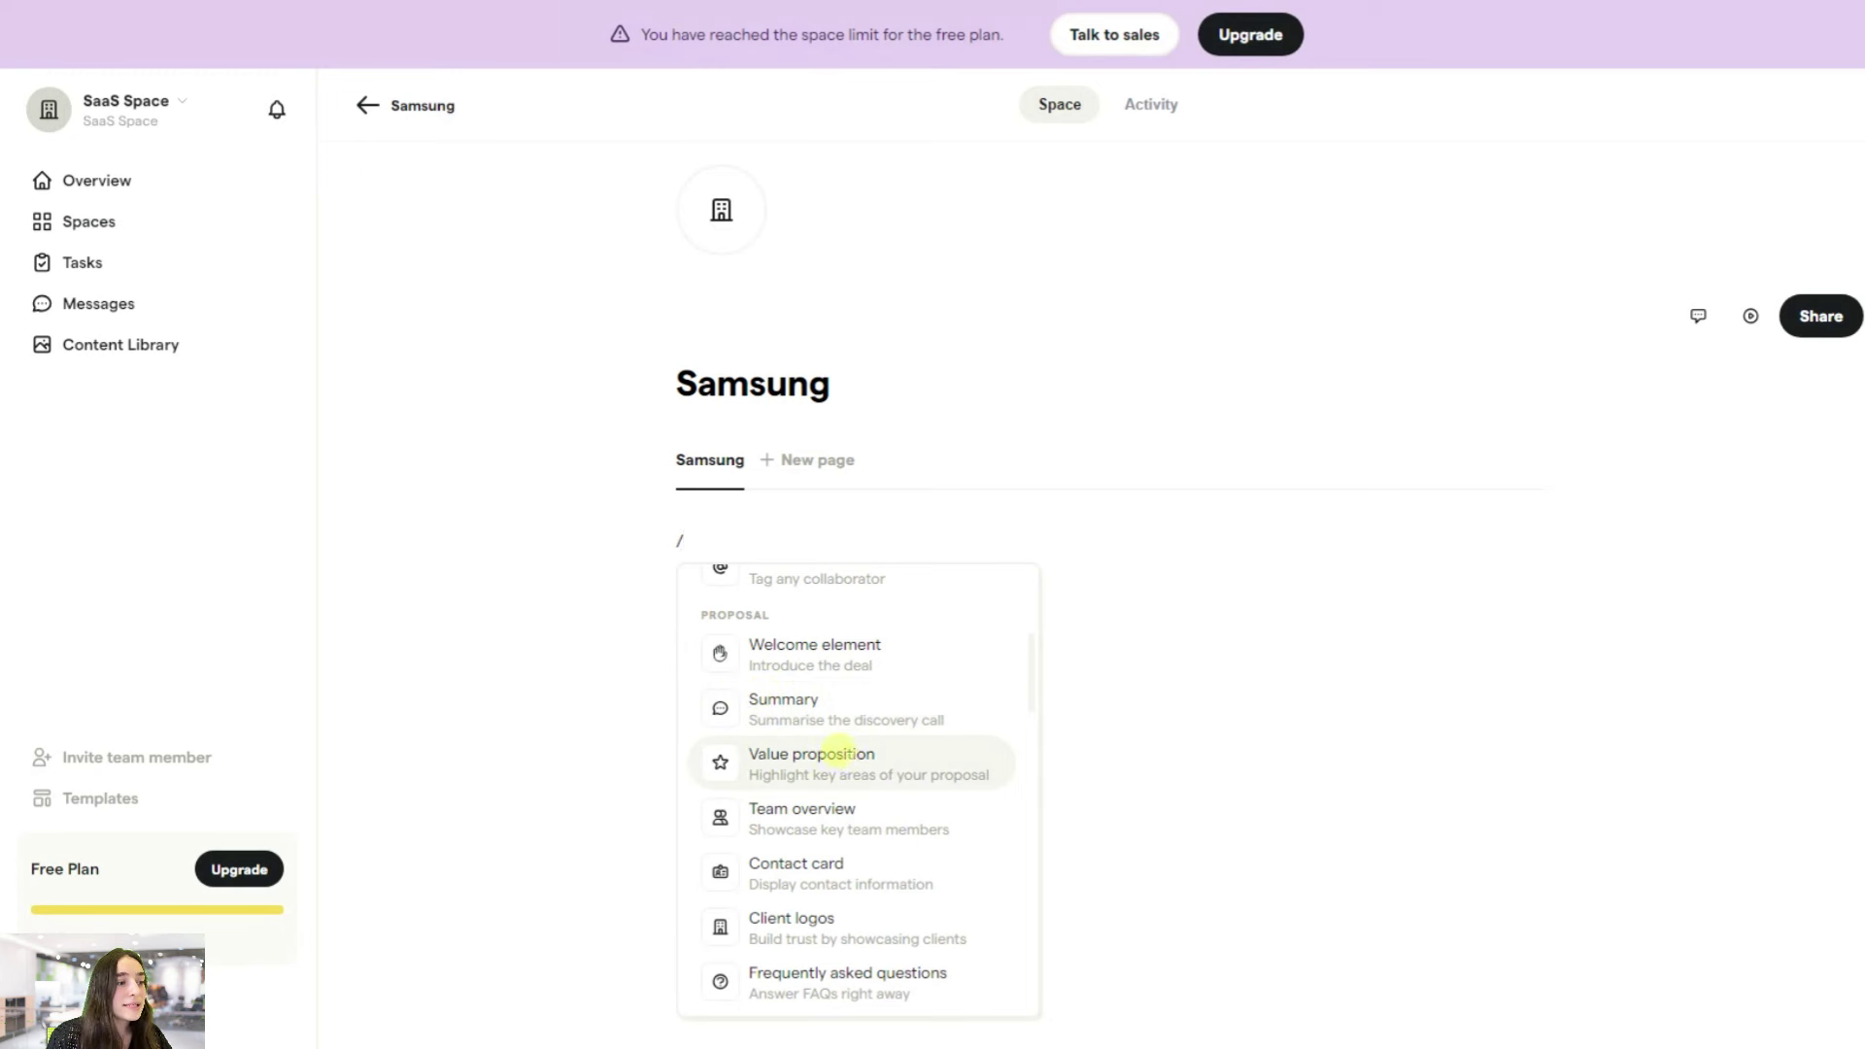
{"action": "scroll", "coordinate": [825, 804], "scroll_direction": "down", "scroll_amount": 2}
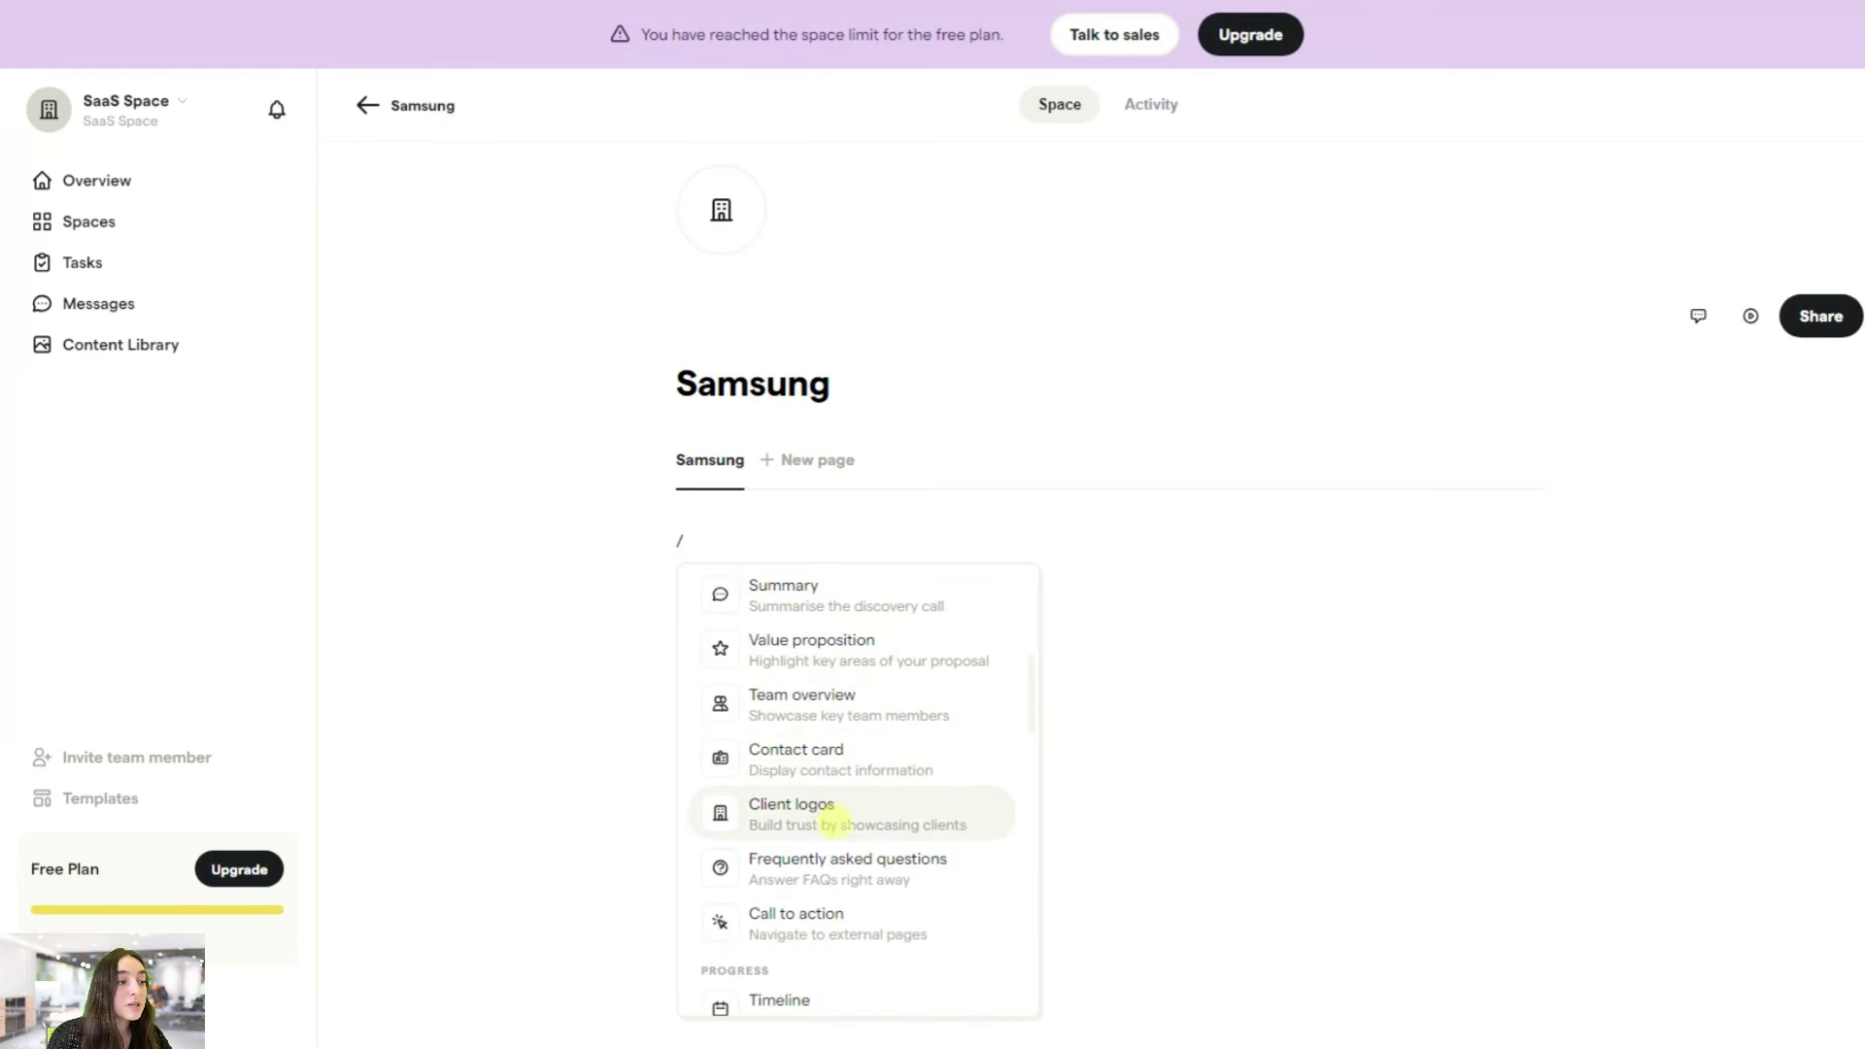
{"action": "scroll", "coordinate": [835, 827], "scroll_direction": "down", "scroll_amount": 2}
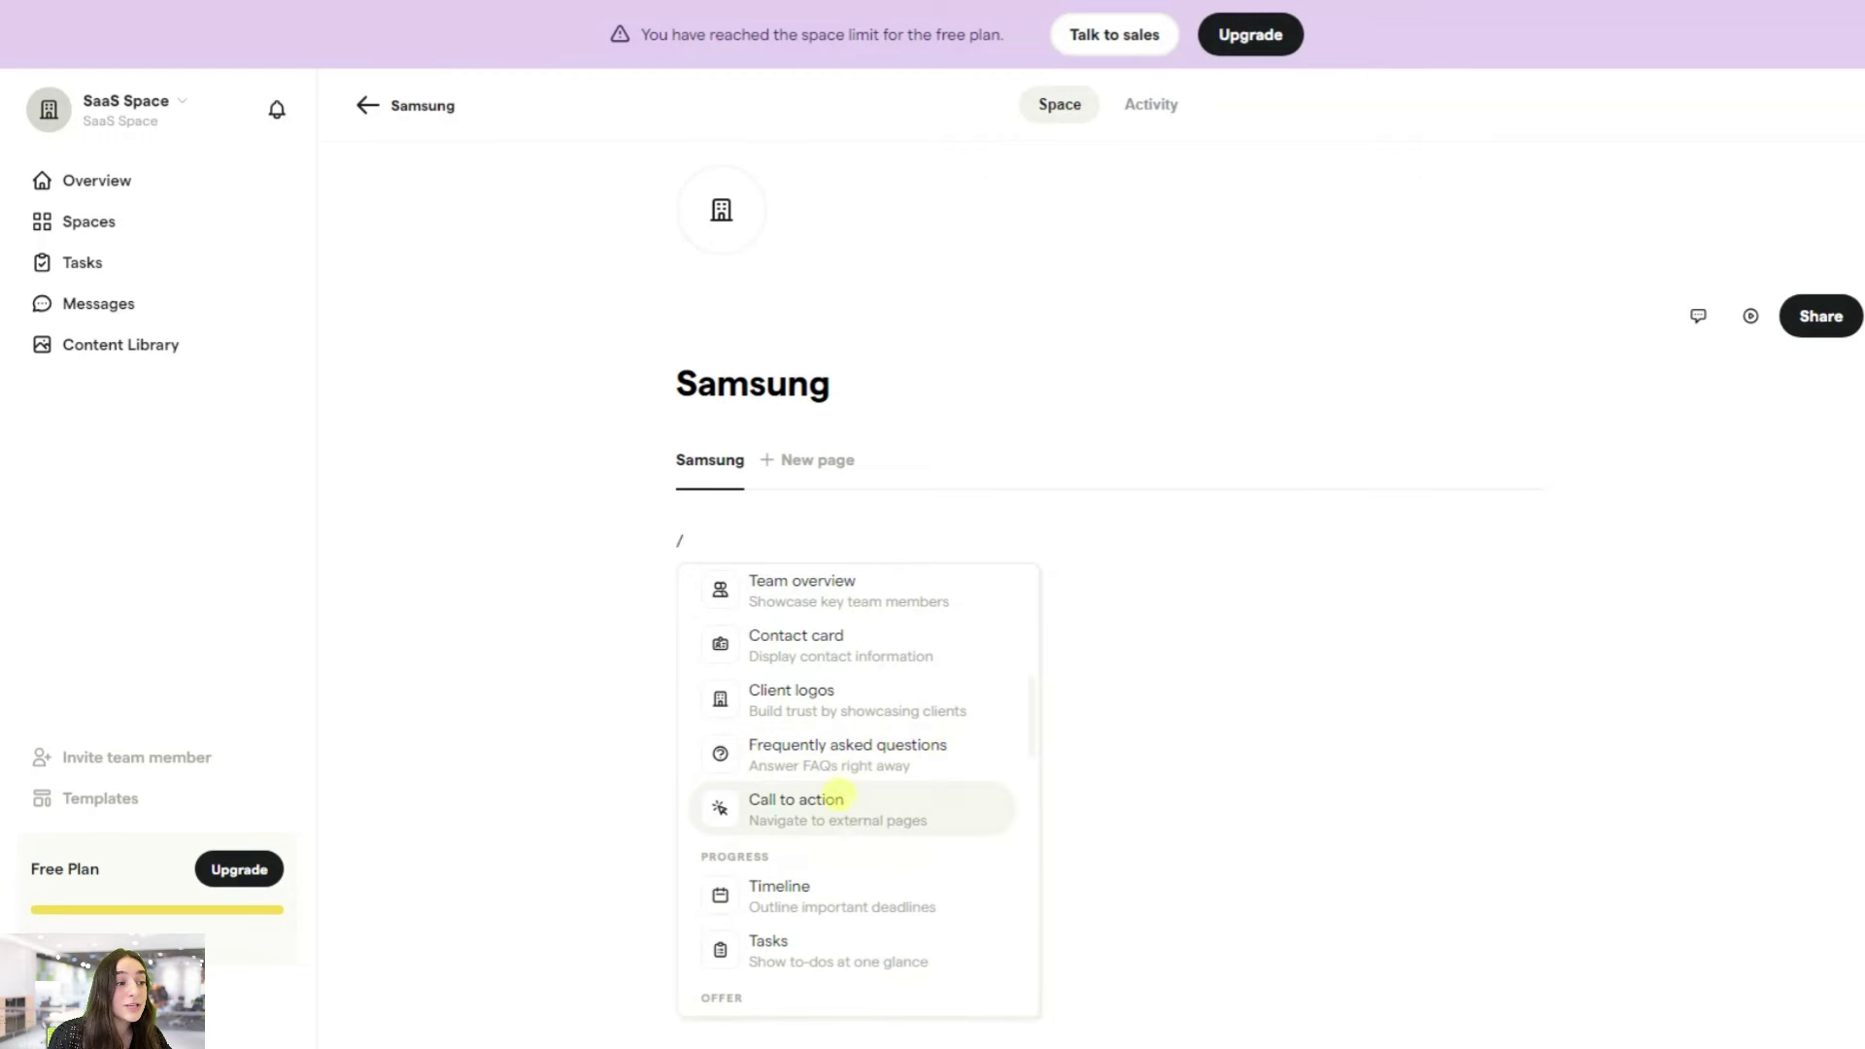
- Insert a Heading 1 reading "Intro" at the start of the Samsung page
{"action": "scroll", "coordinate": [789, 787], "scroll_direction": "up", "scroll_amount": 10}
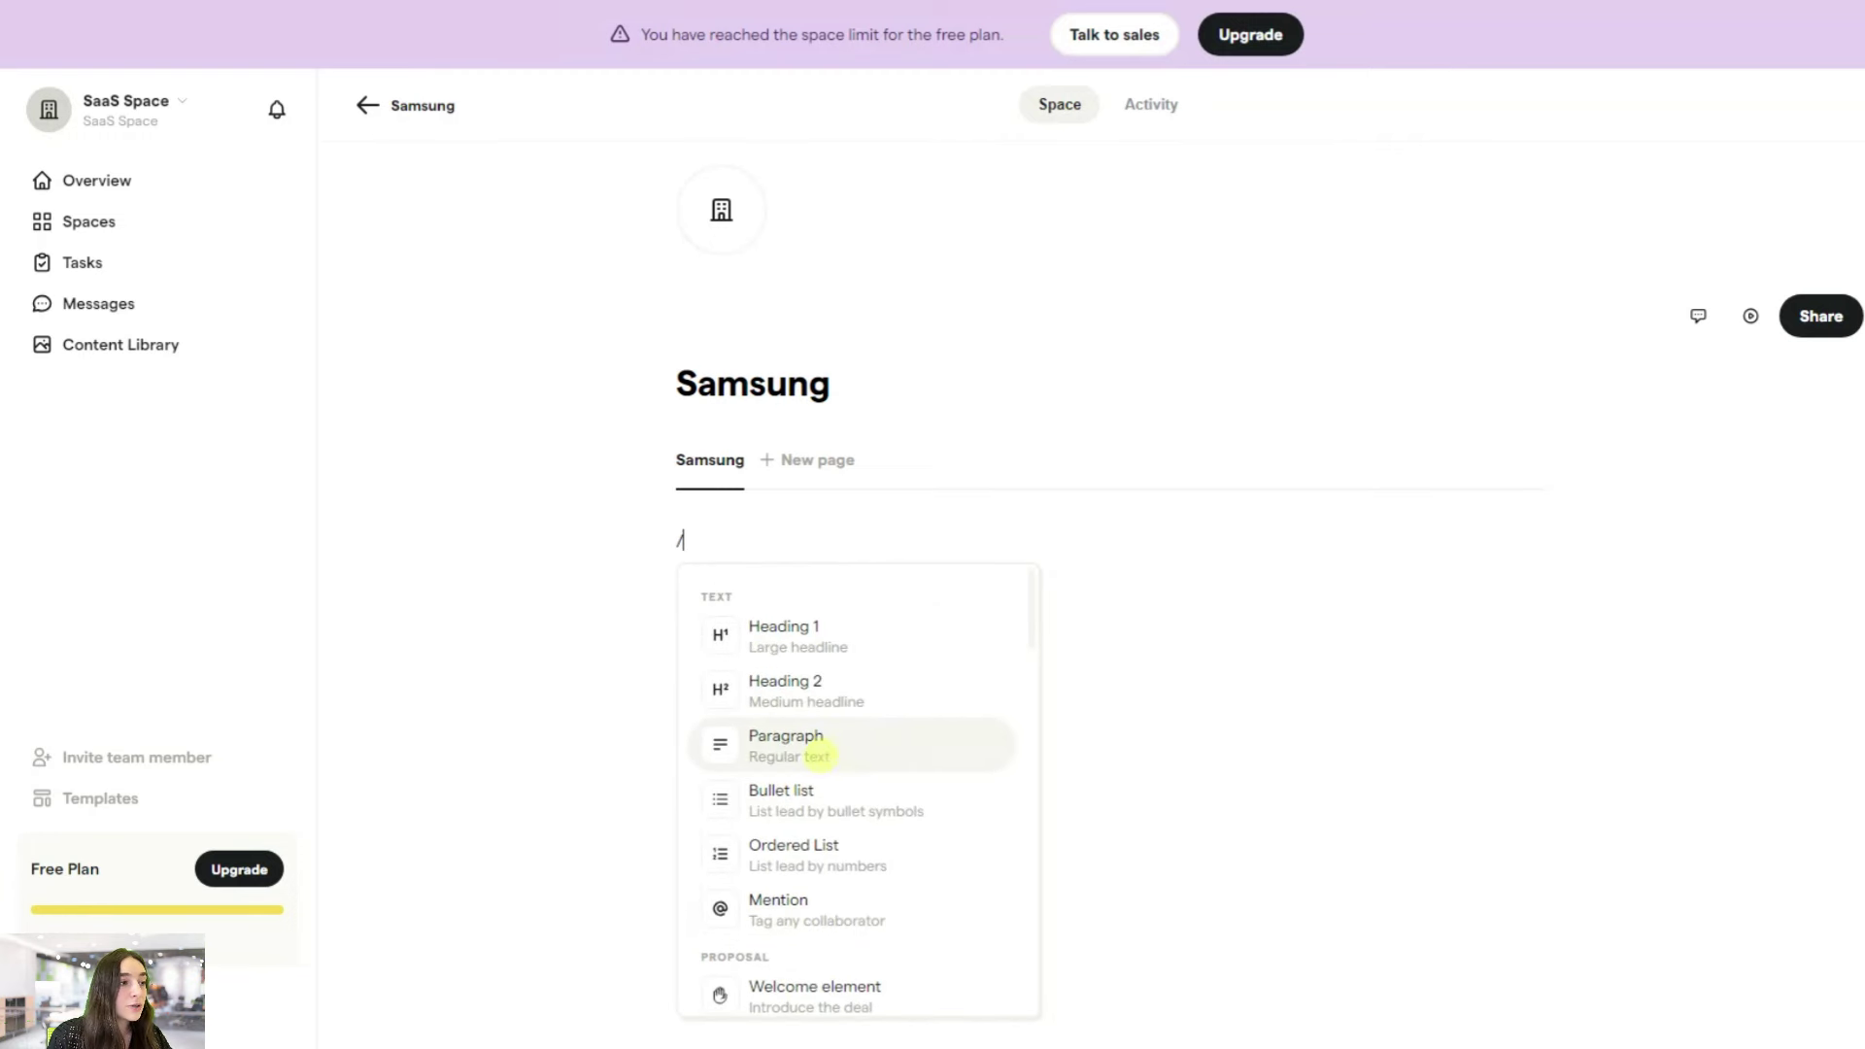
{"action": "left_click", "coordinate": [801, 633]}
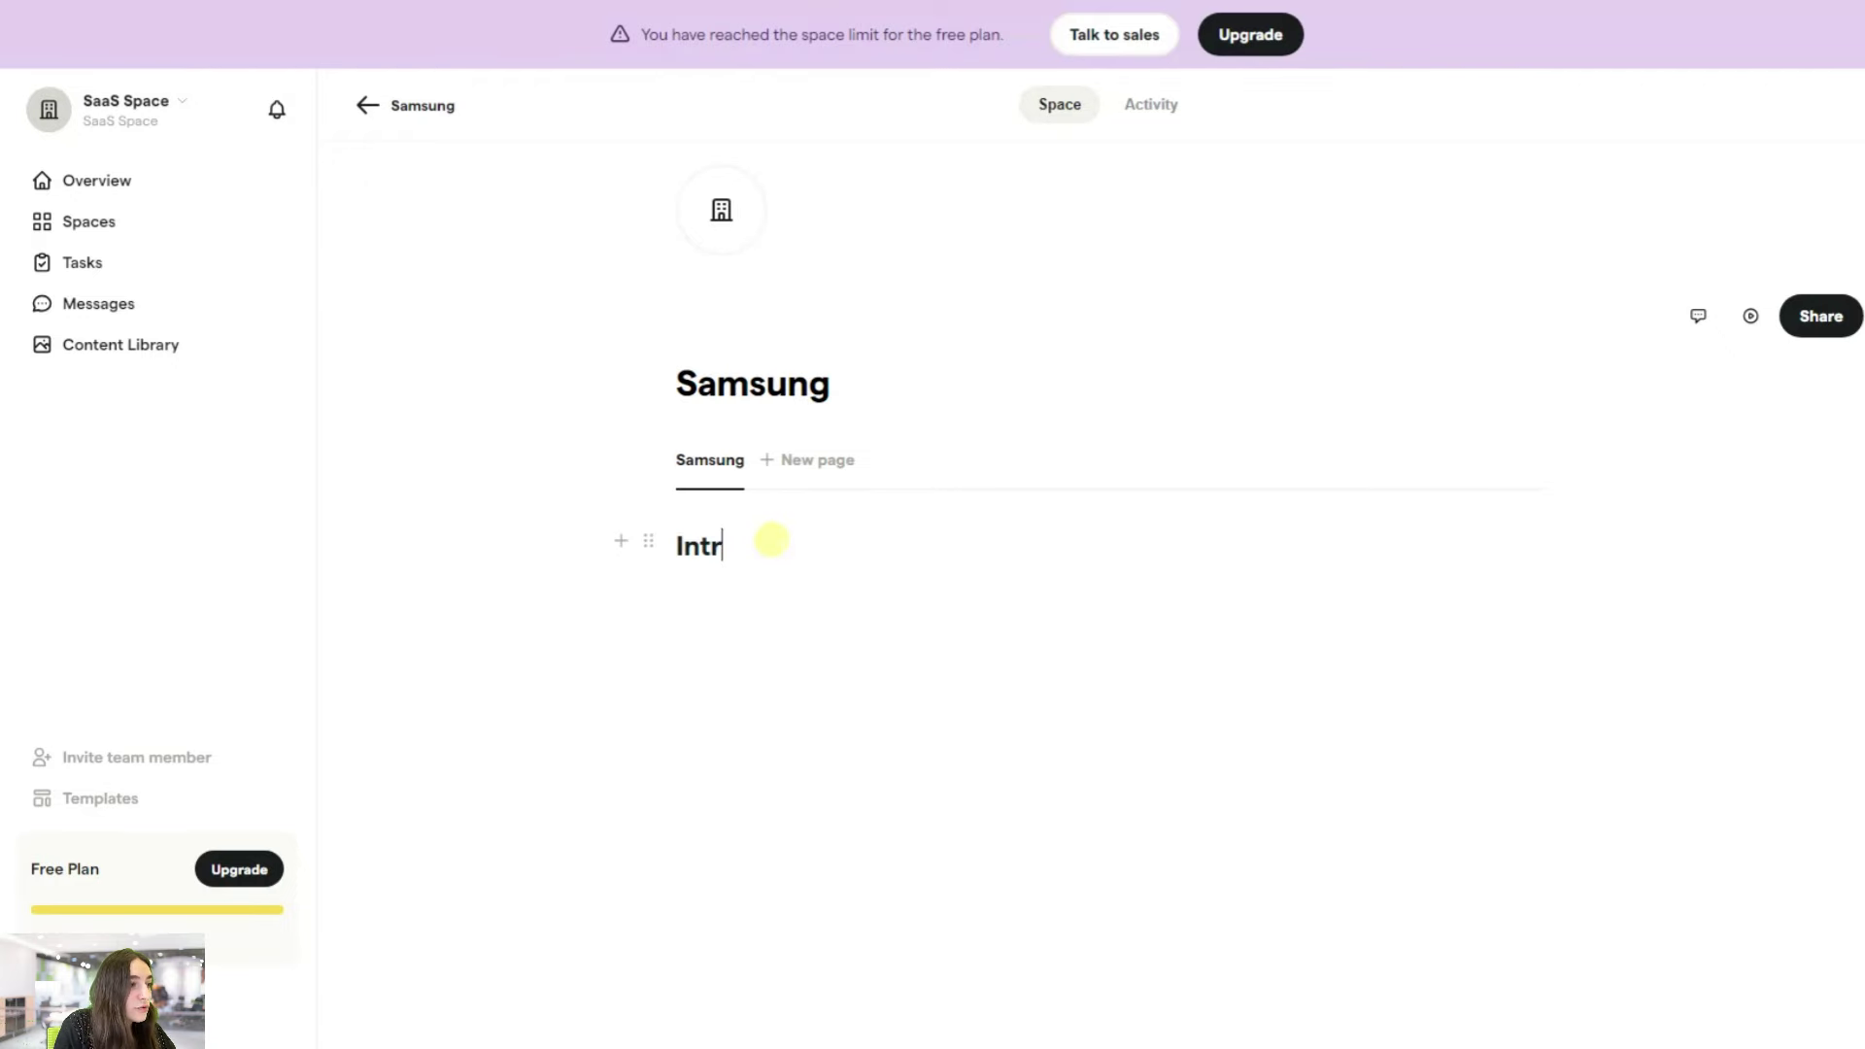
{"action": "key", "text": "Return"}
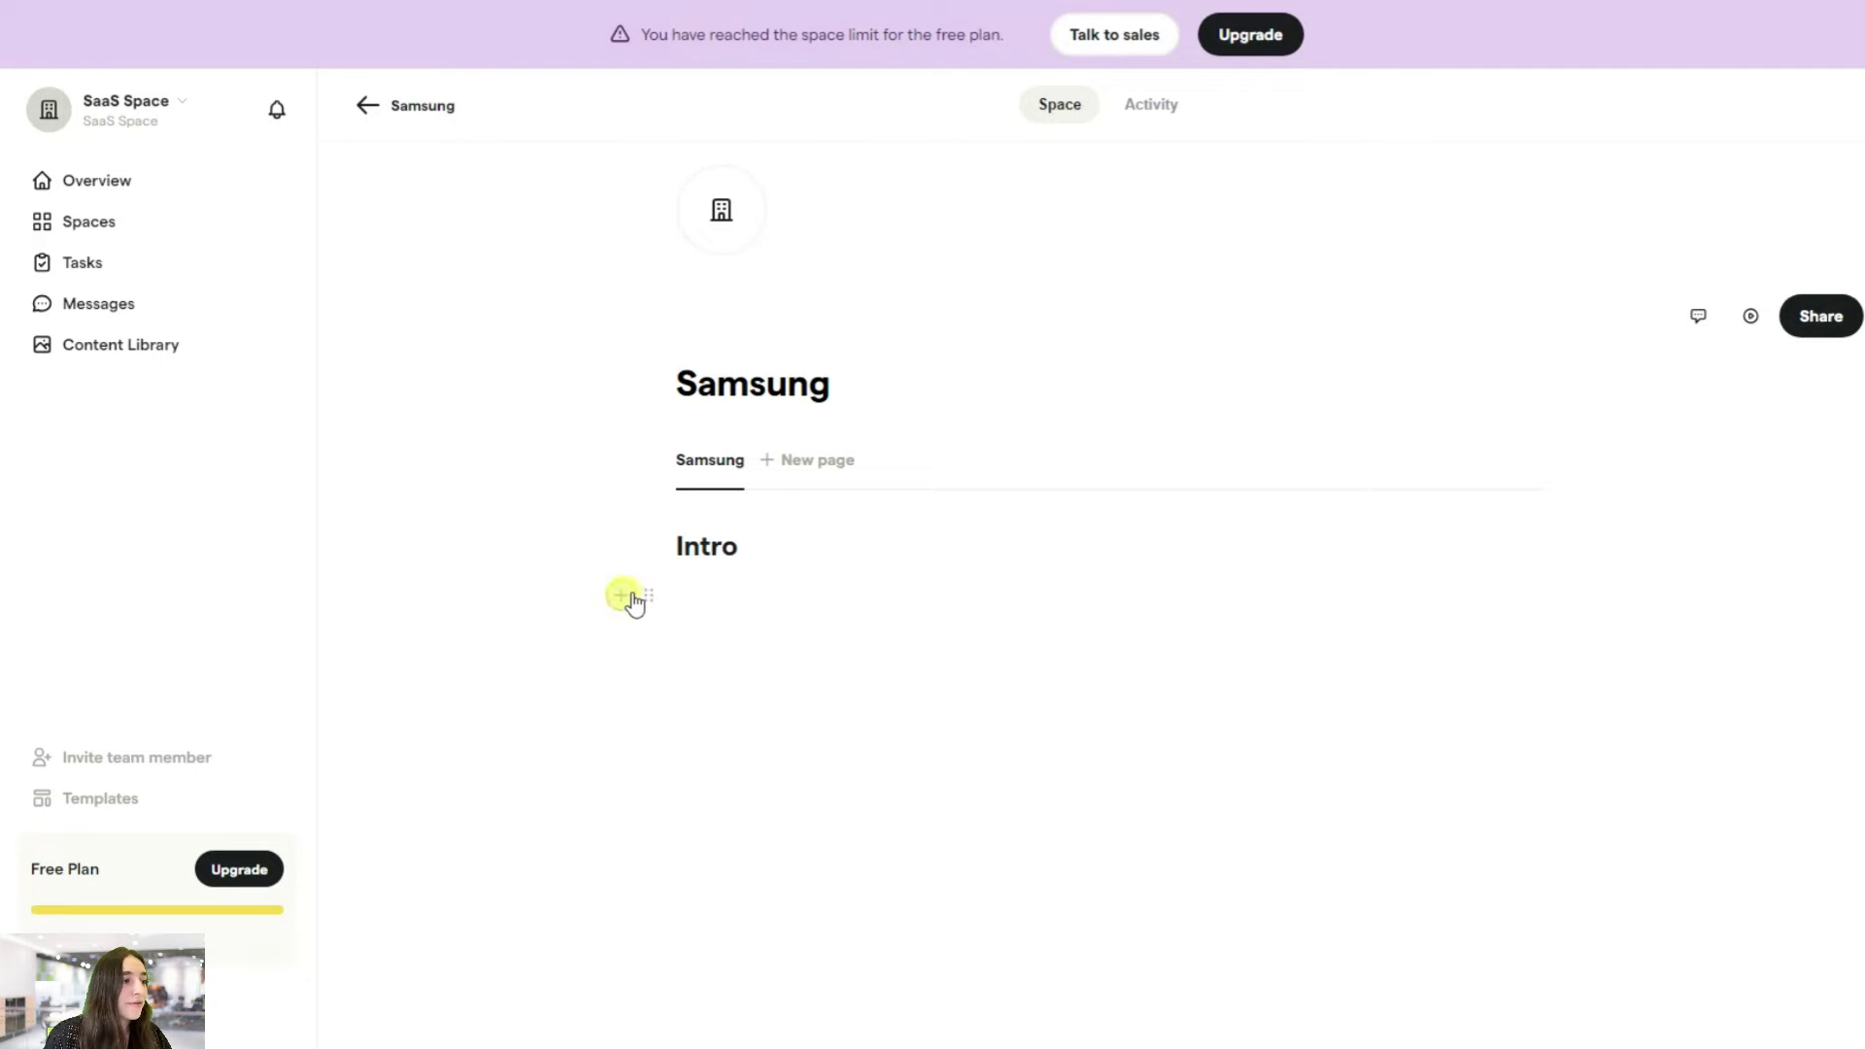
- Insert a Welcome element below the Intro heading, leaving an empty line between them
{"action": "type", "text": "/"}
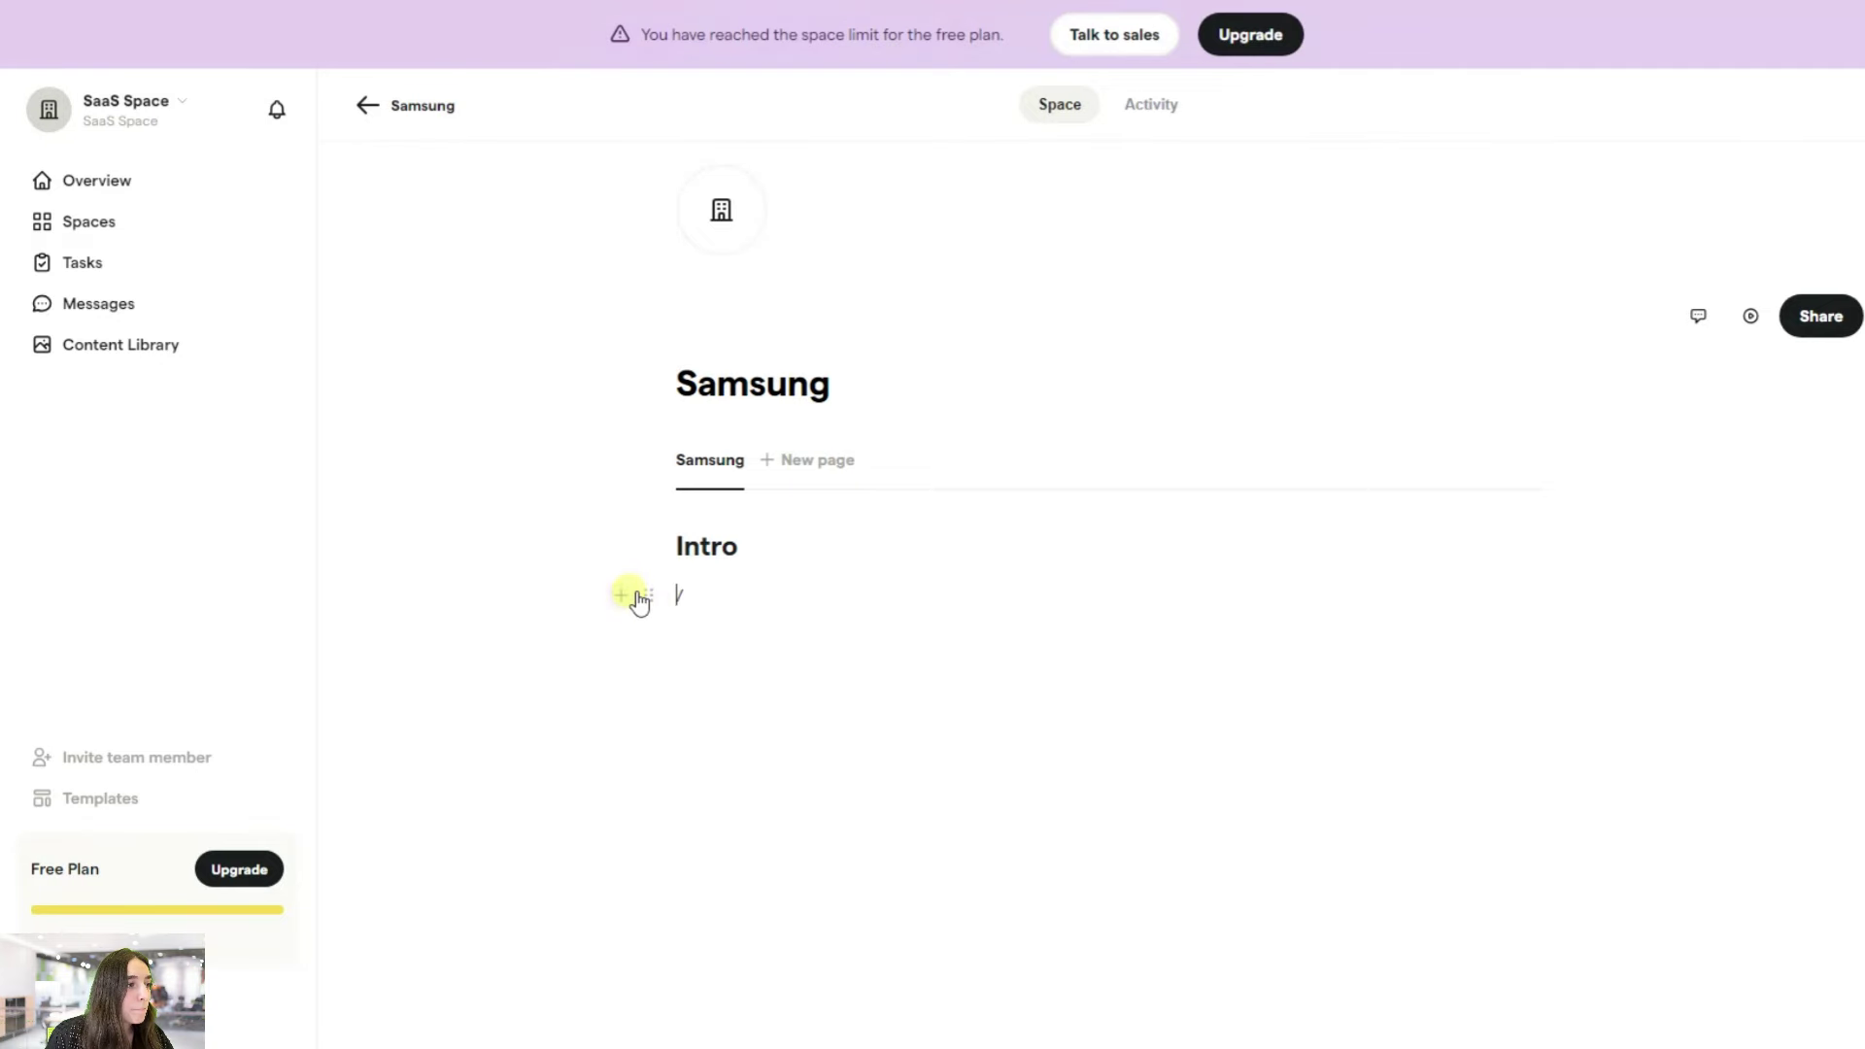
{"action": "key", "text": "BackSpace"}
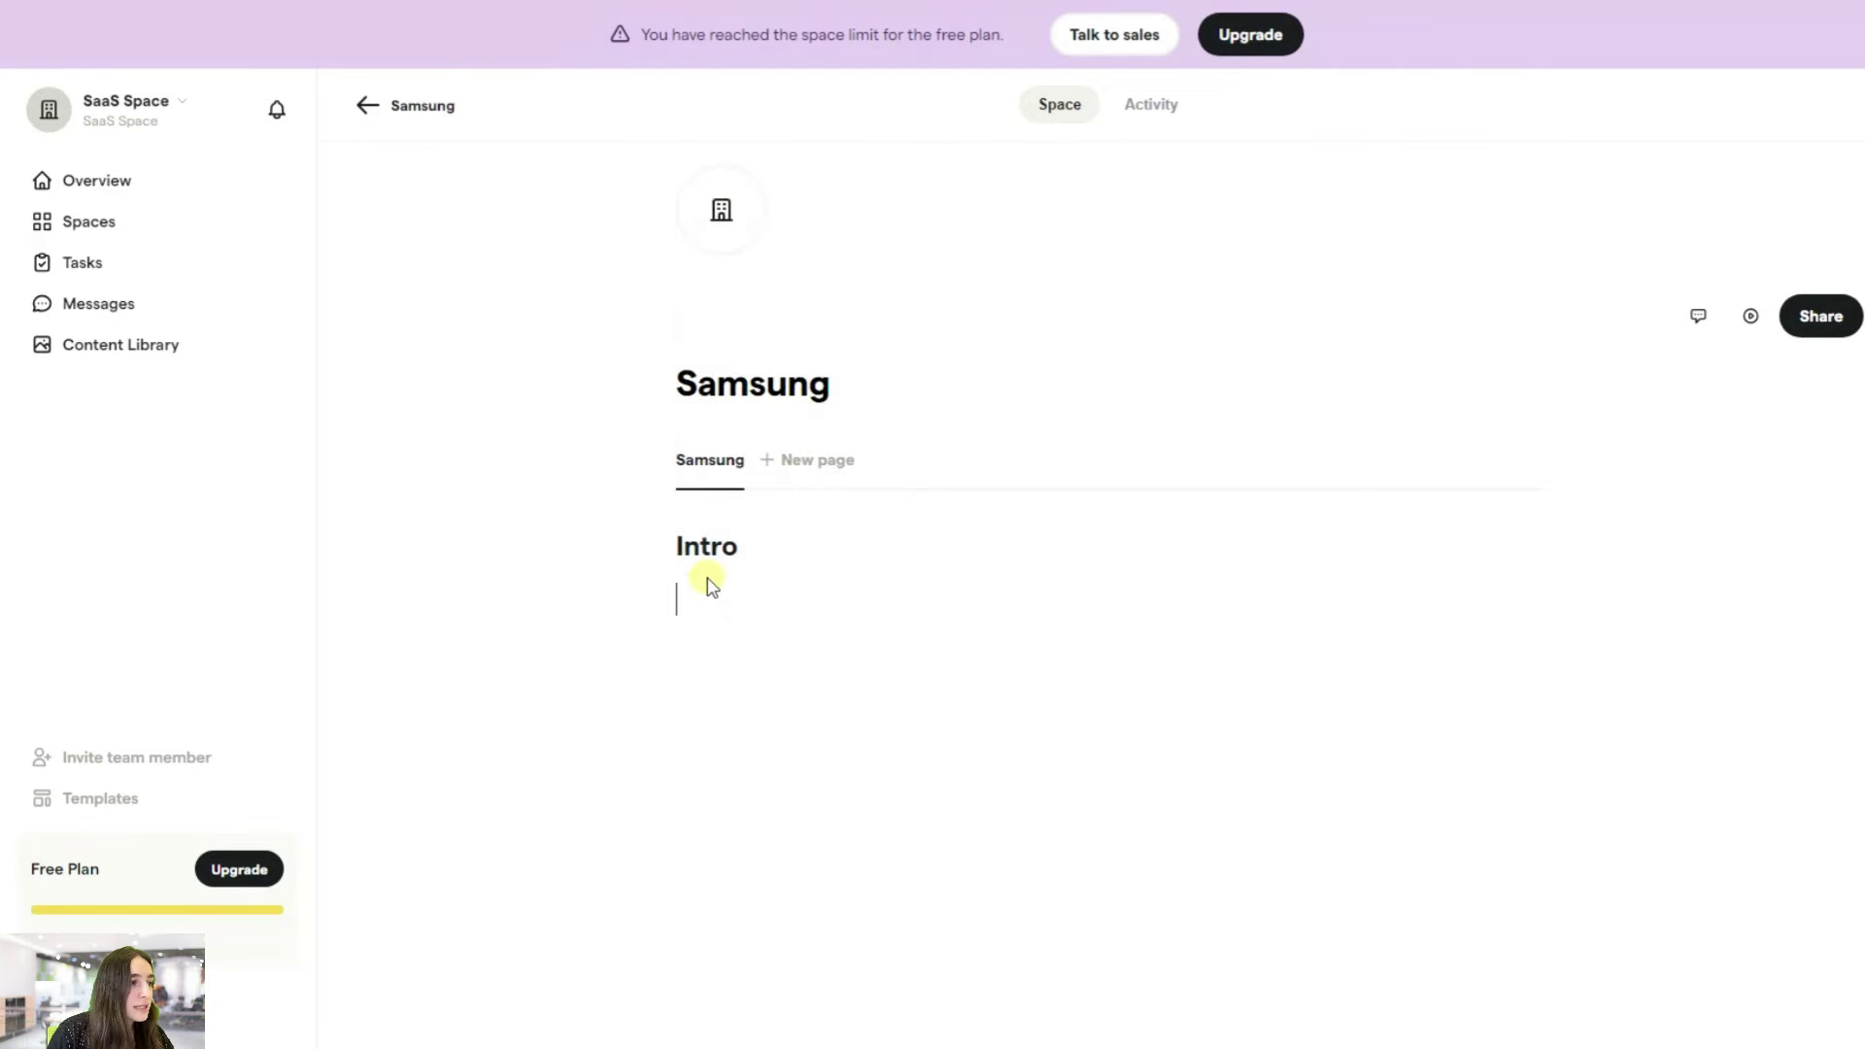
{"action": "left_click", "coordinate": [621, 650]}
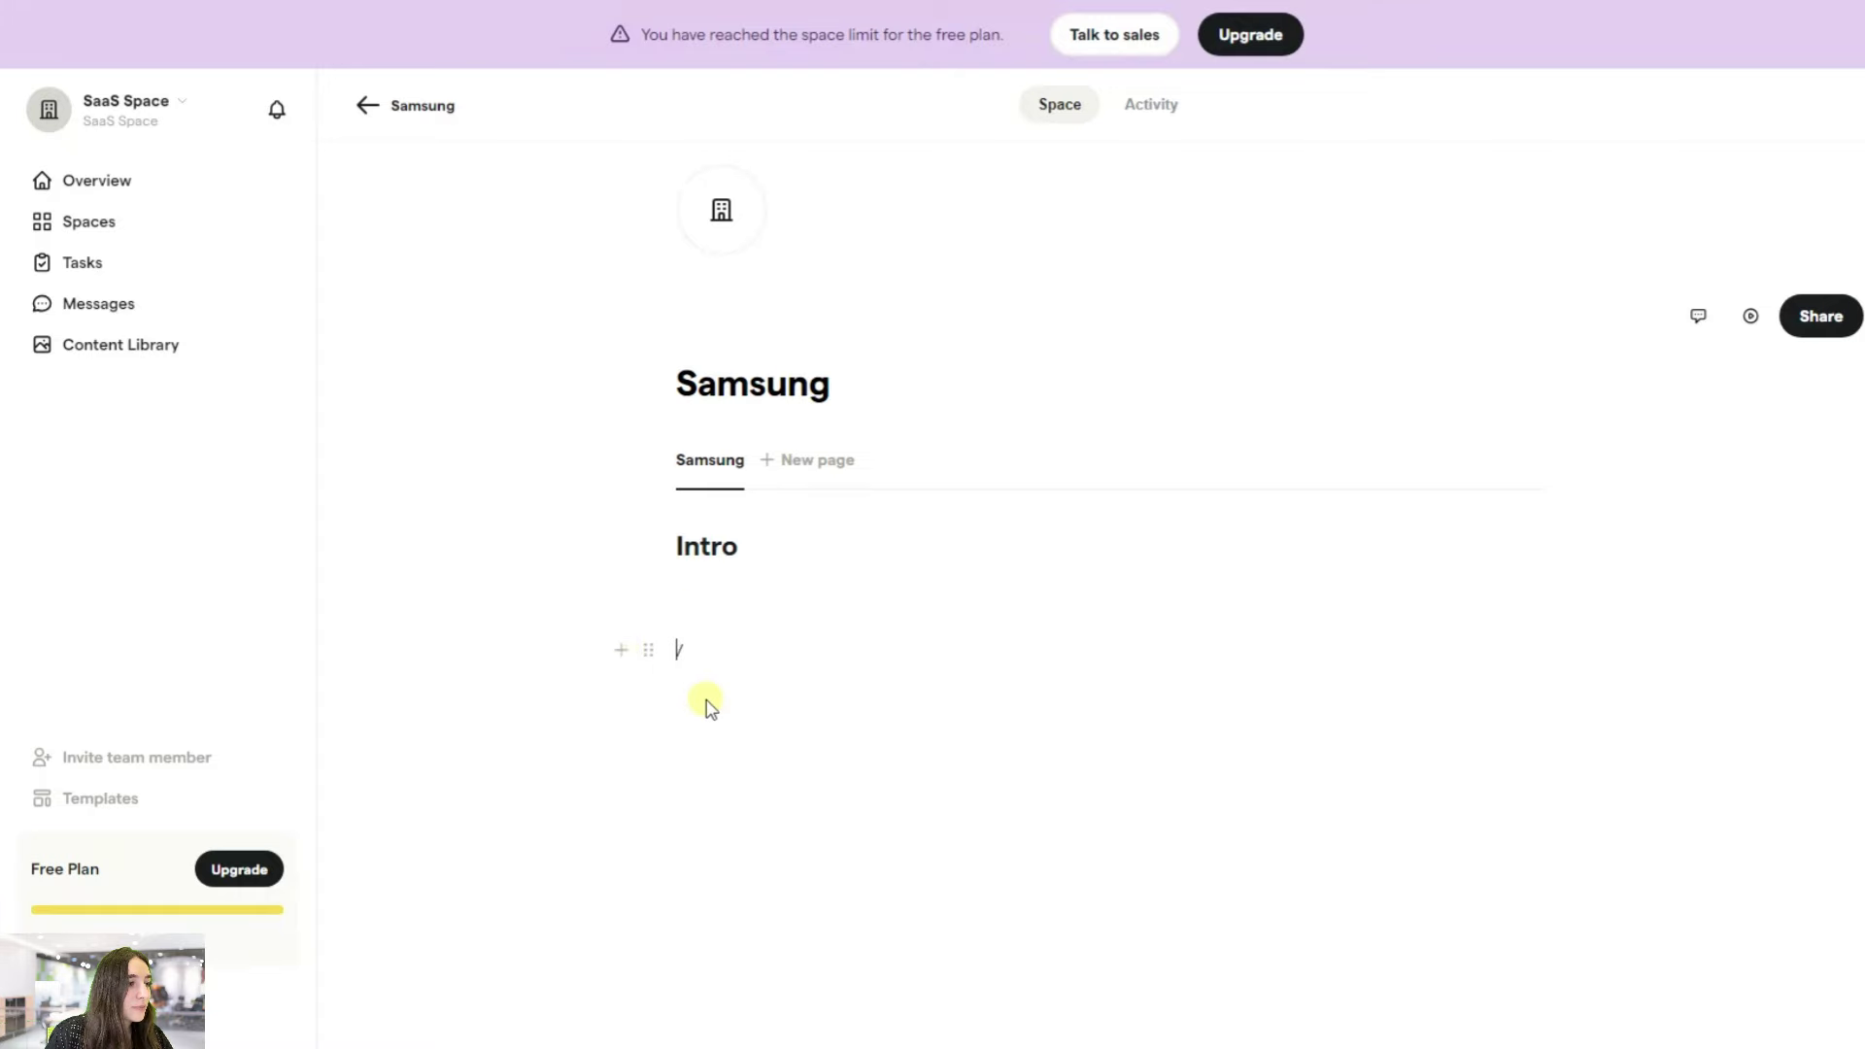
{"action": "scroll", "coordinate": [763, 549], "scroll_direction": "down", "scroll_amount": 3}
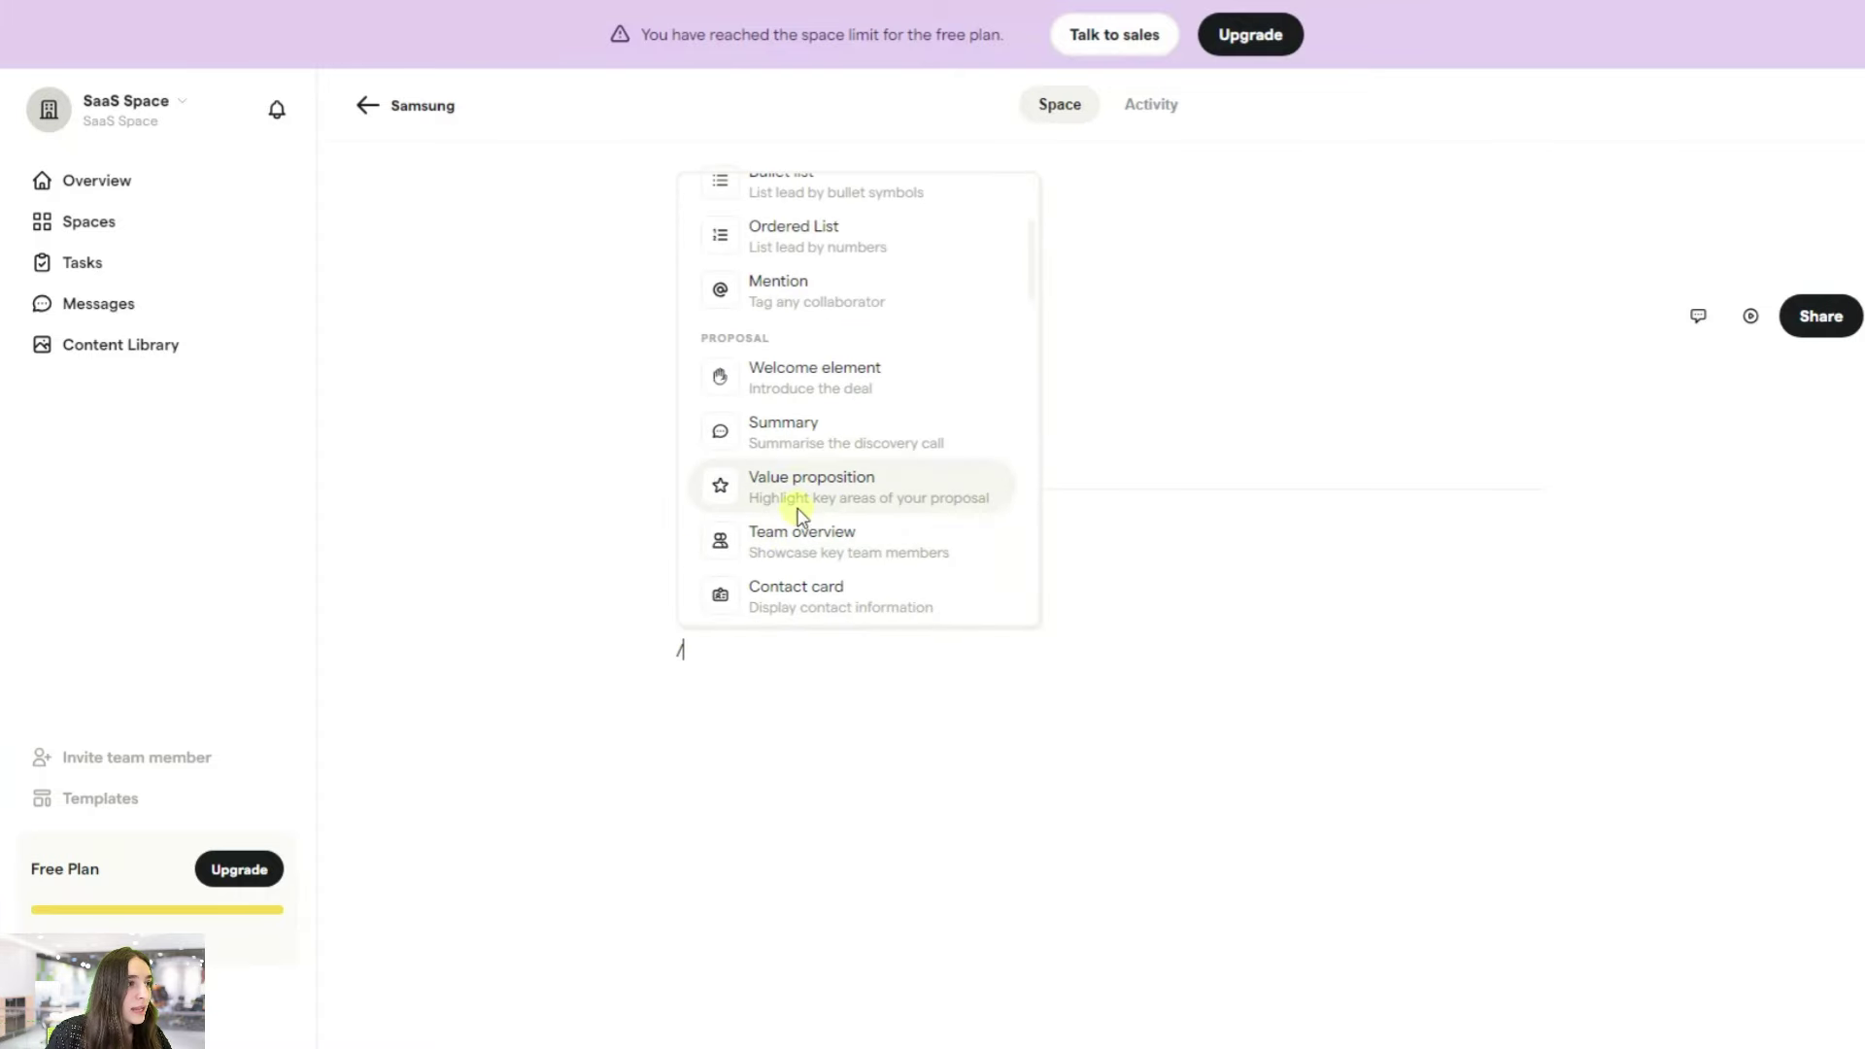
{"action": "left_click", "coordinate": [796, 374]}
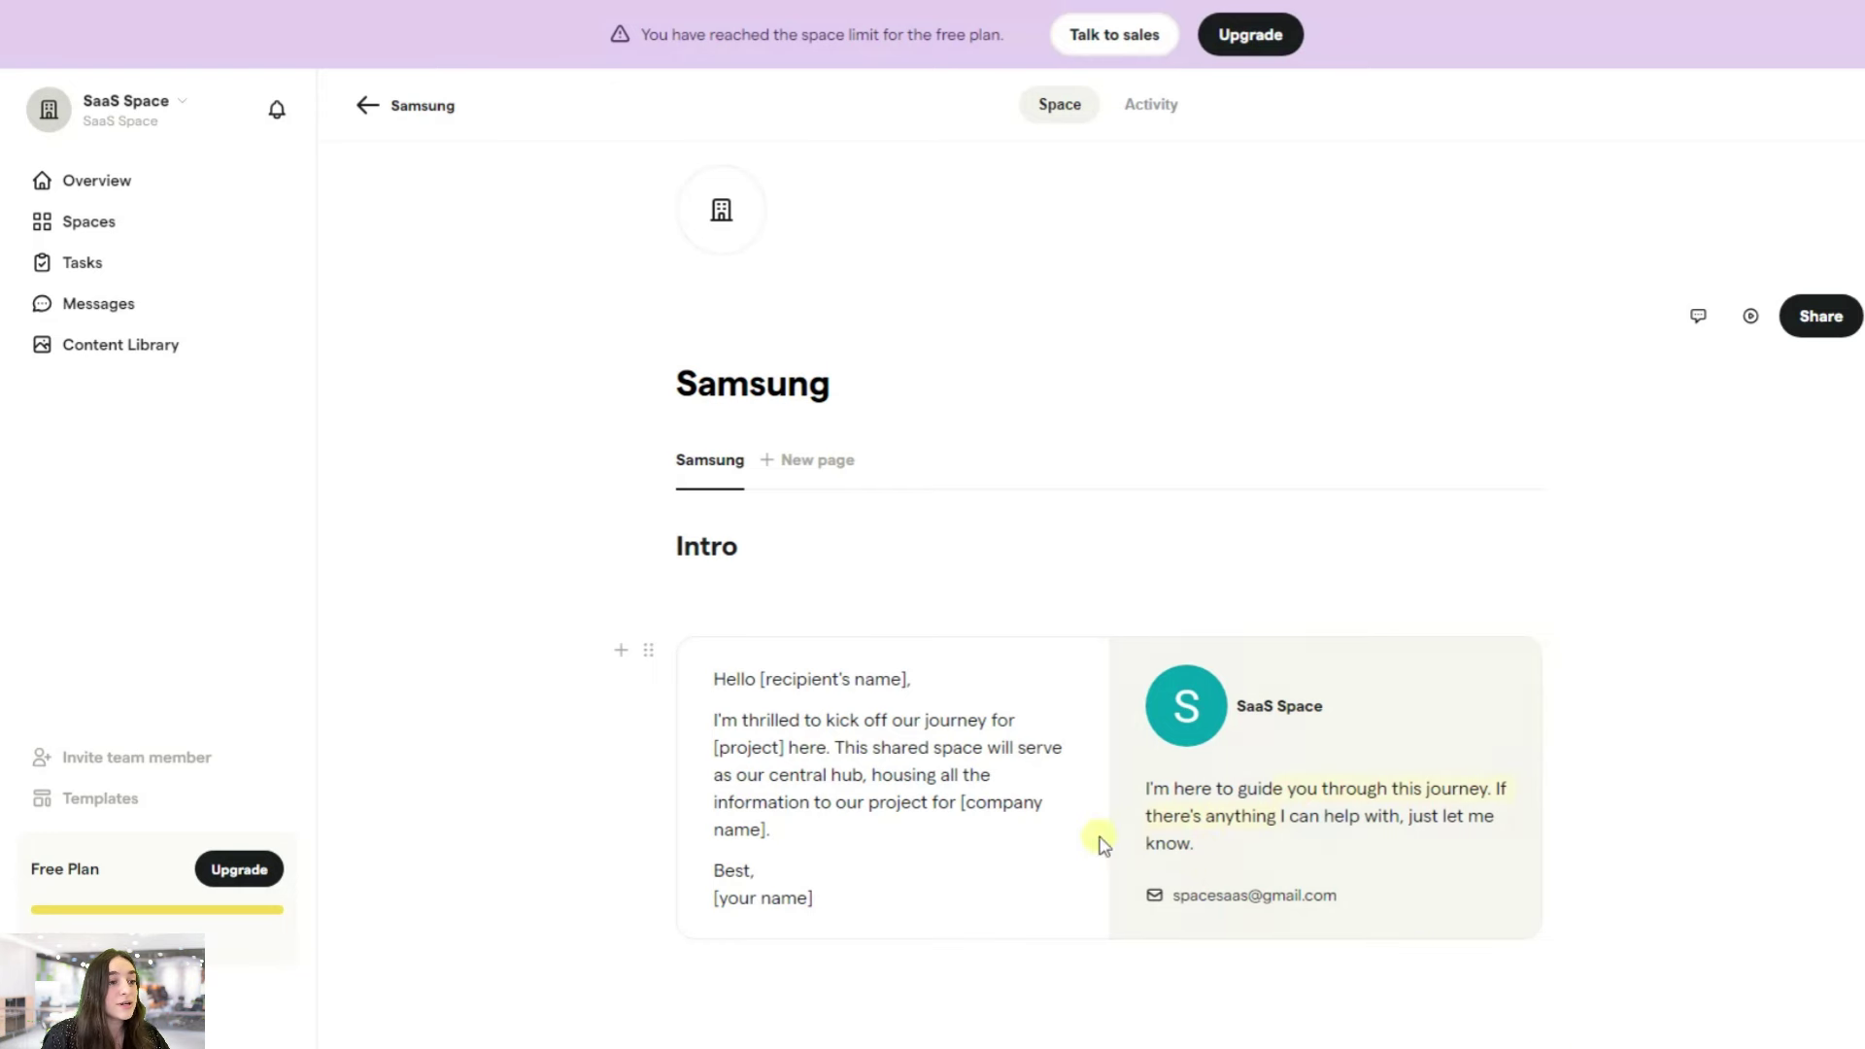
- Insert a Call to action element directly below the welcome element
{"action": "left_click", "coordinate": [976, 971]}
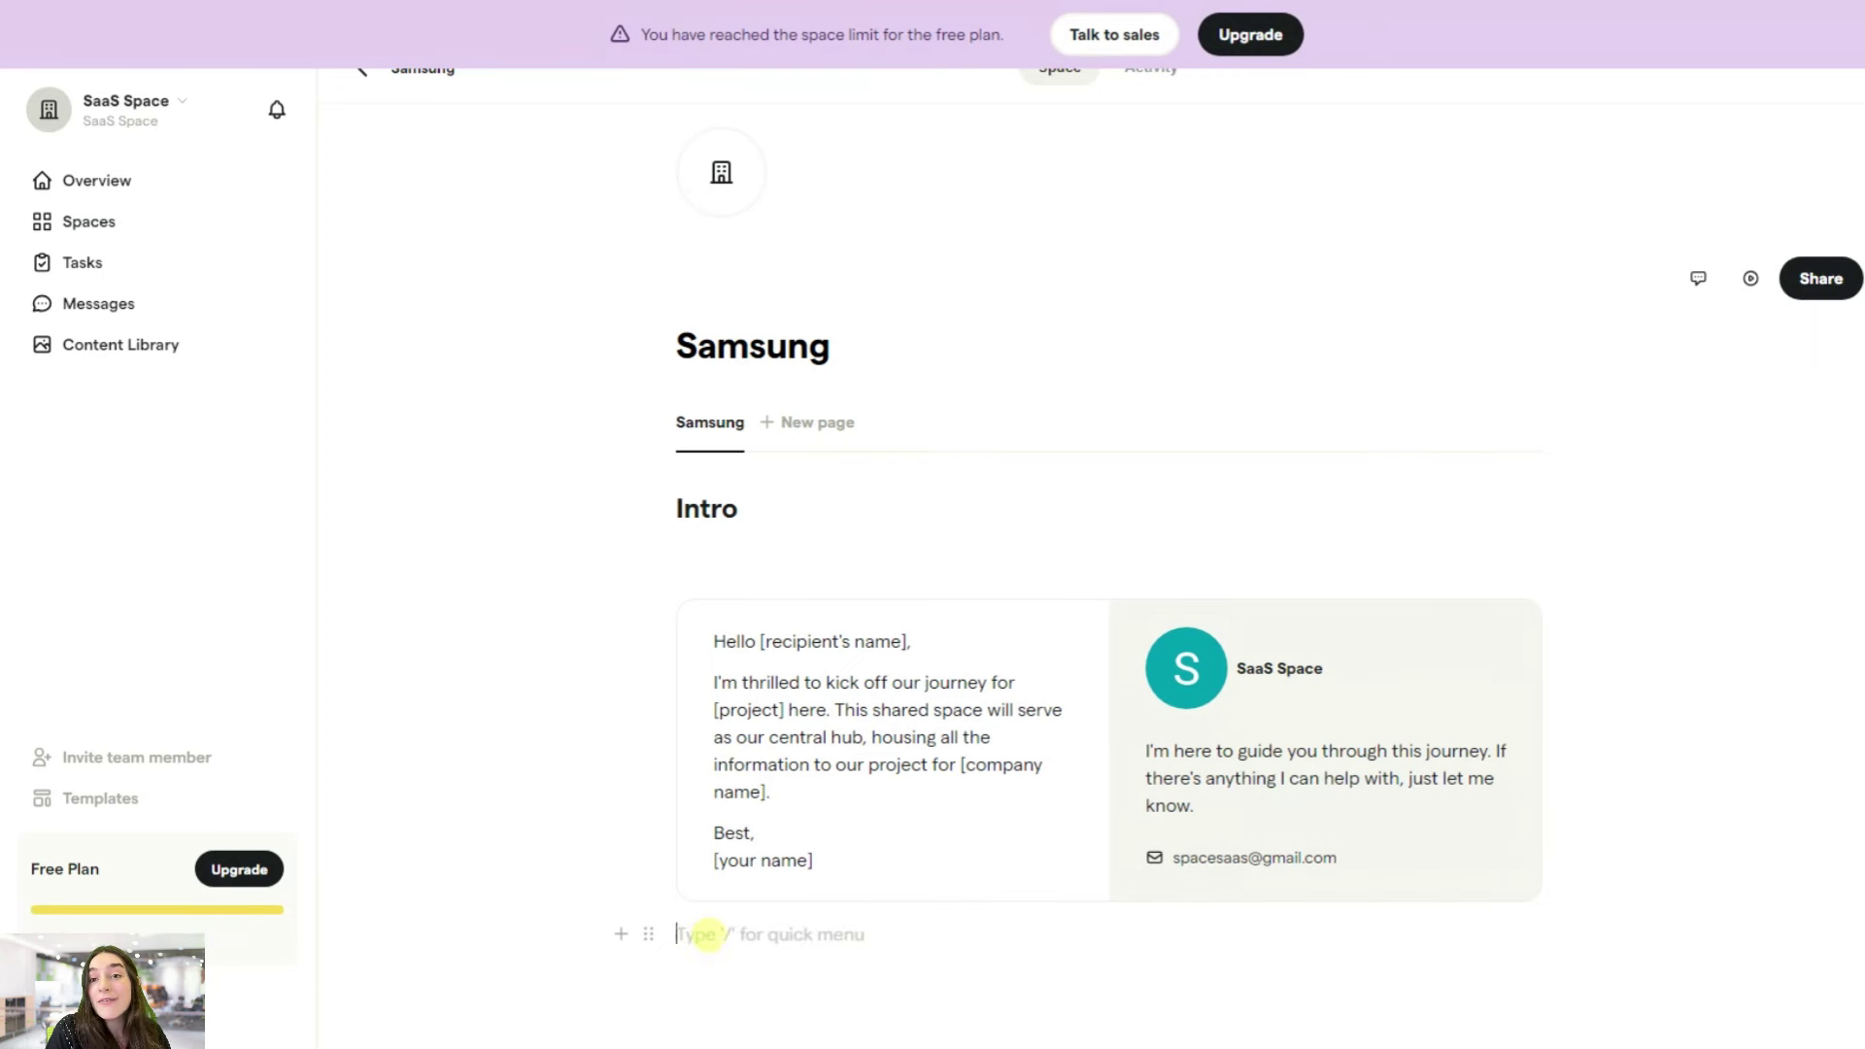
{"action": "left_click", "coordinate": [623, 935]}
{"action": "scroll", "coordinate": [753, 789], "scroll_direction": "down", "scroll_amount": 4}
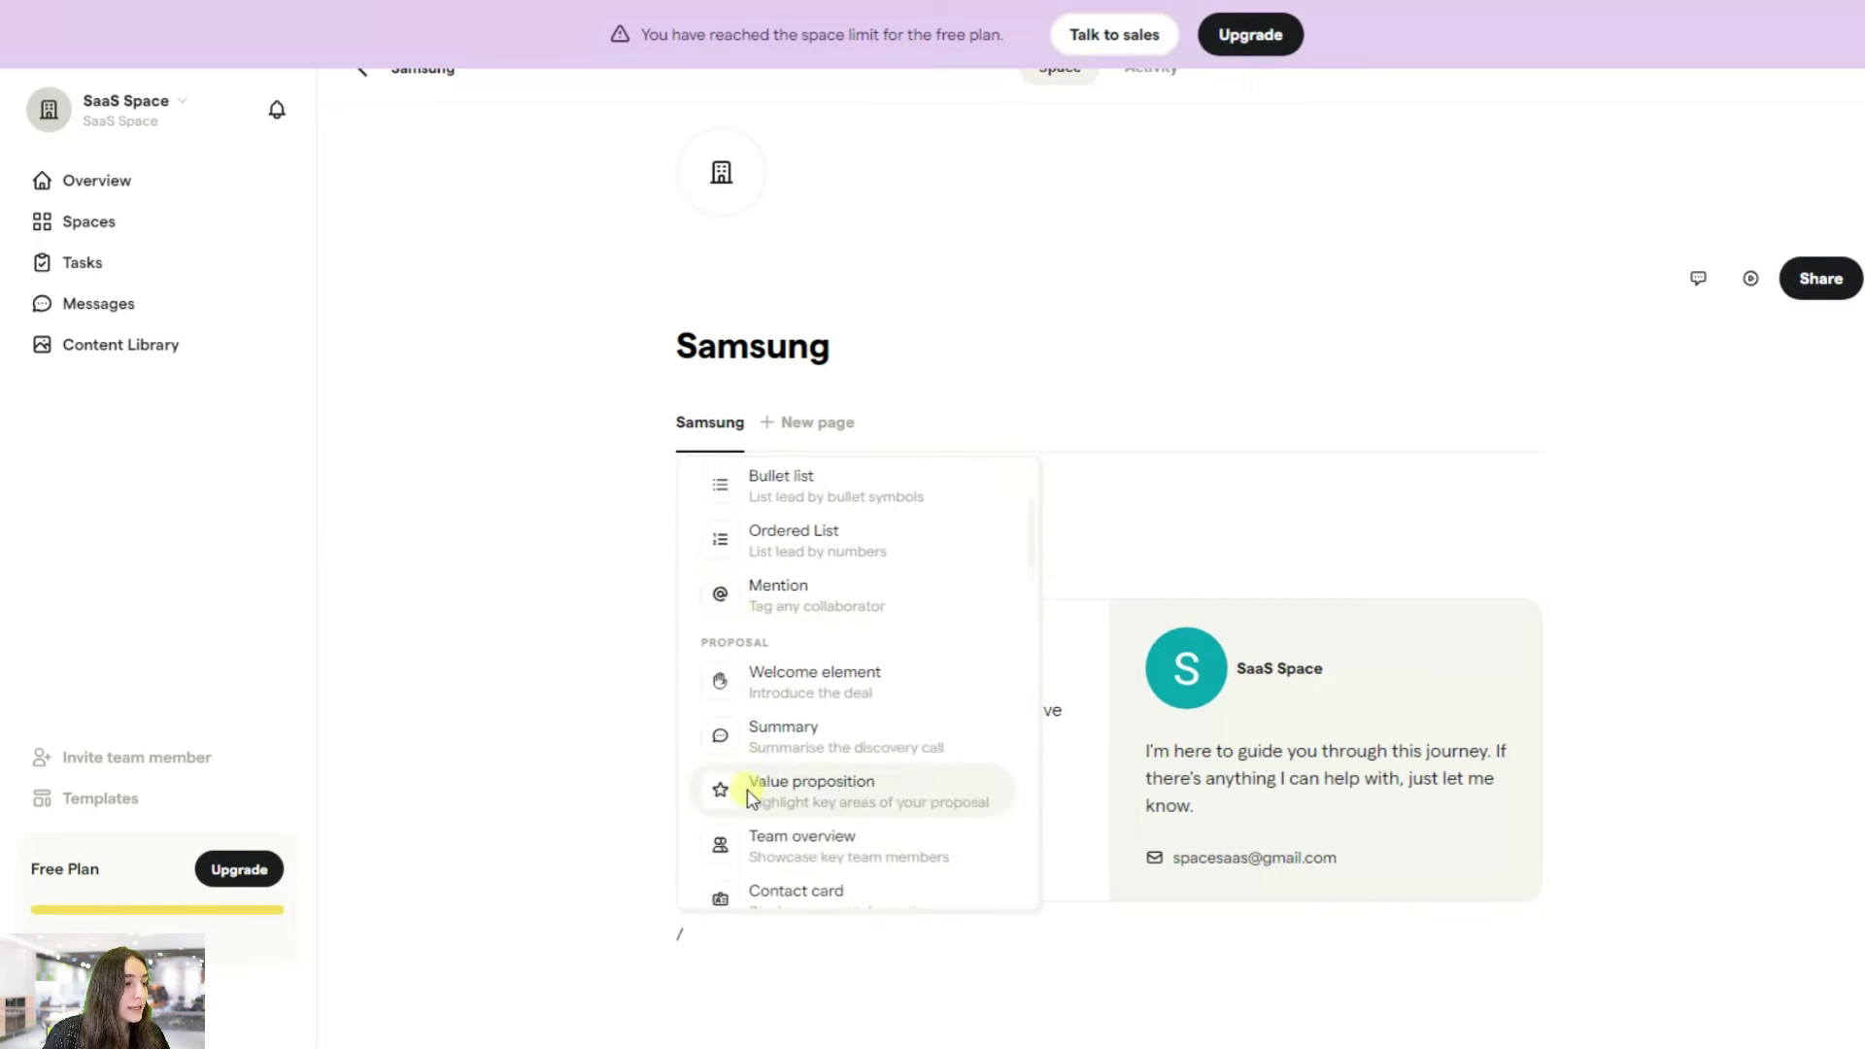
{"action": "scroll", "coordinate": [777, 716], "scroll_direction": "down", "scroll_amount": 5}
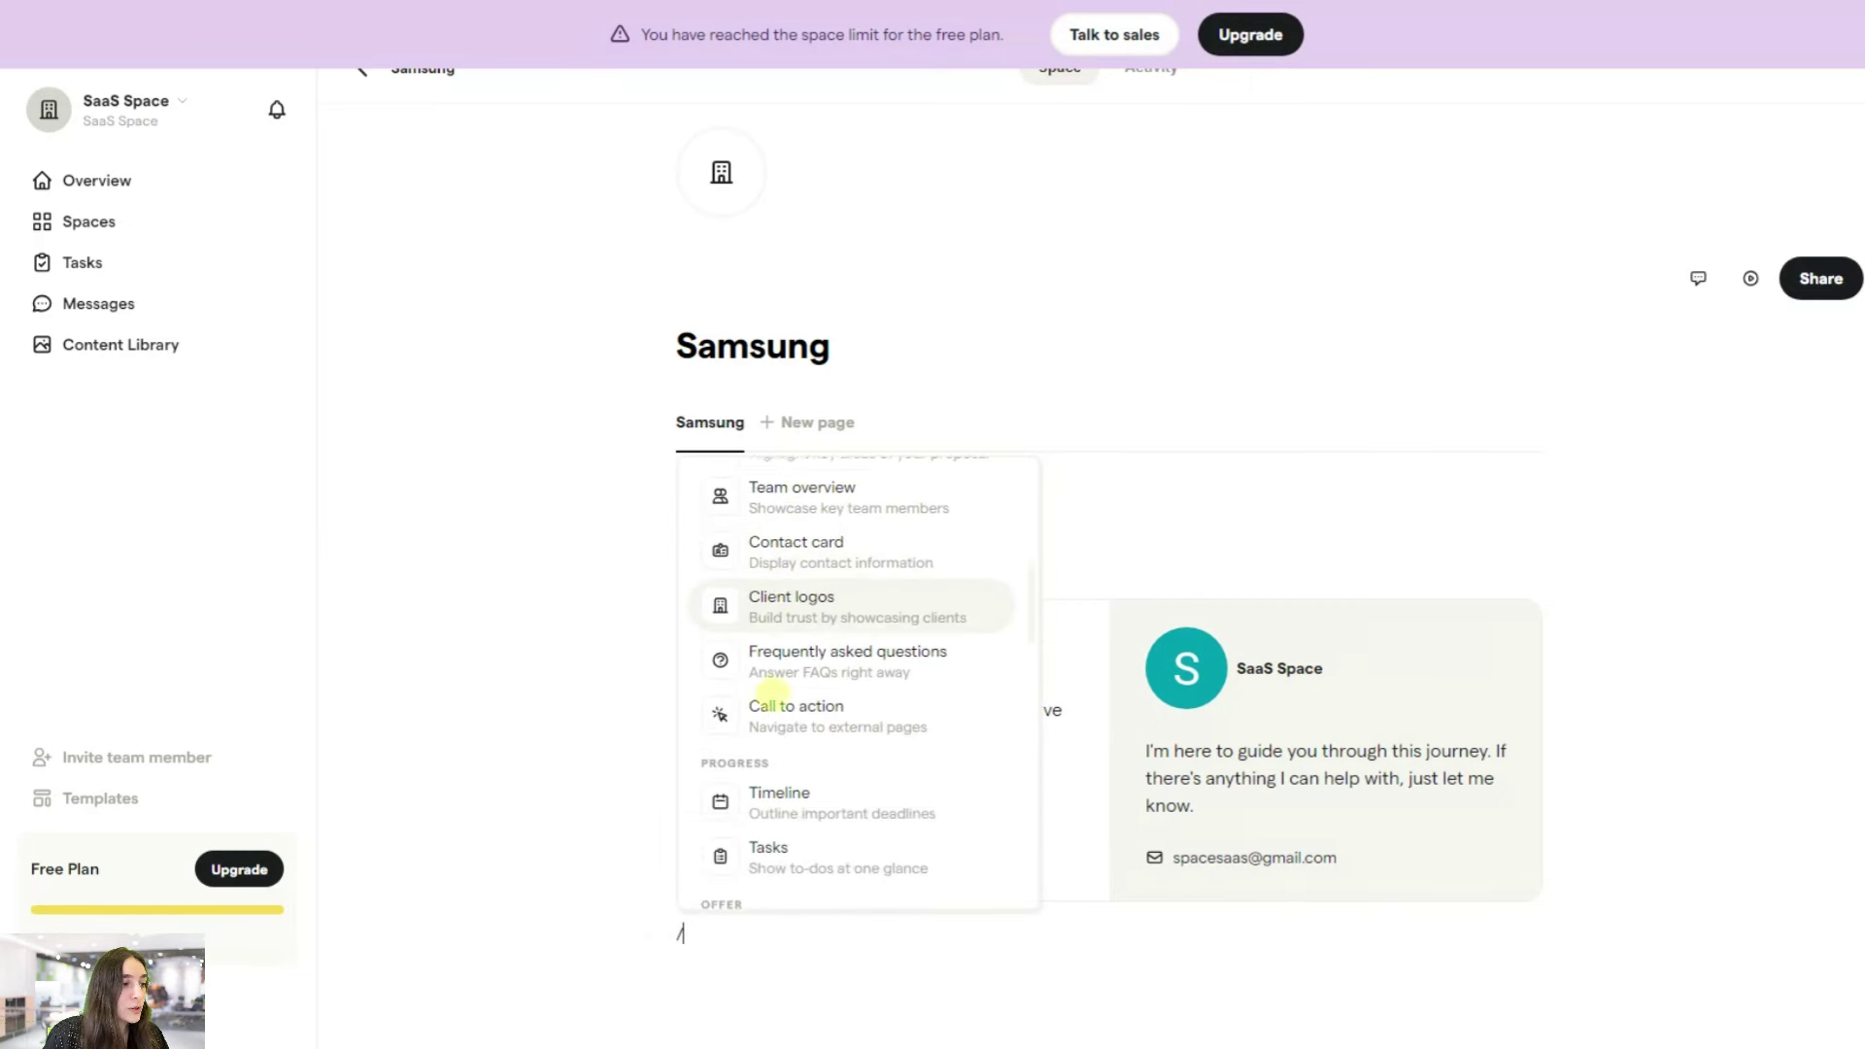
{"action": "left_click", "coordinate": [780, 712]}
{"action": "scroll", "coordinate": [816, 825], "scroll_direction": "down", "scroll_amount": 2}
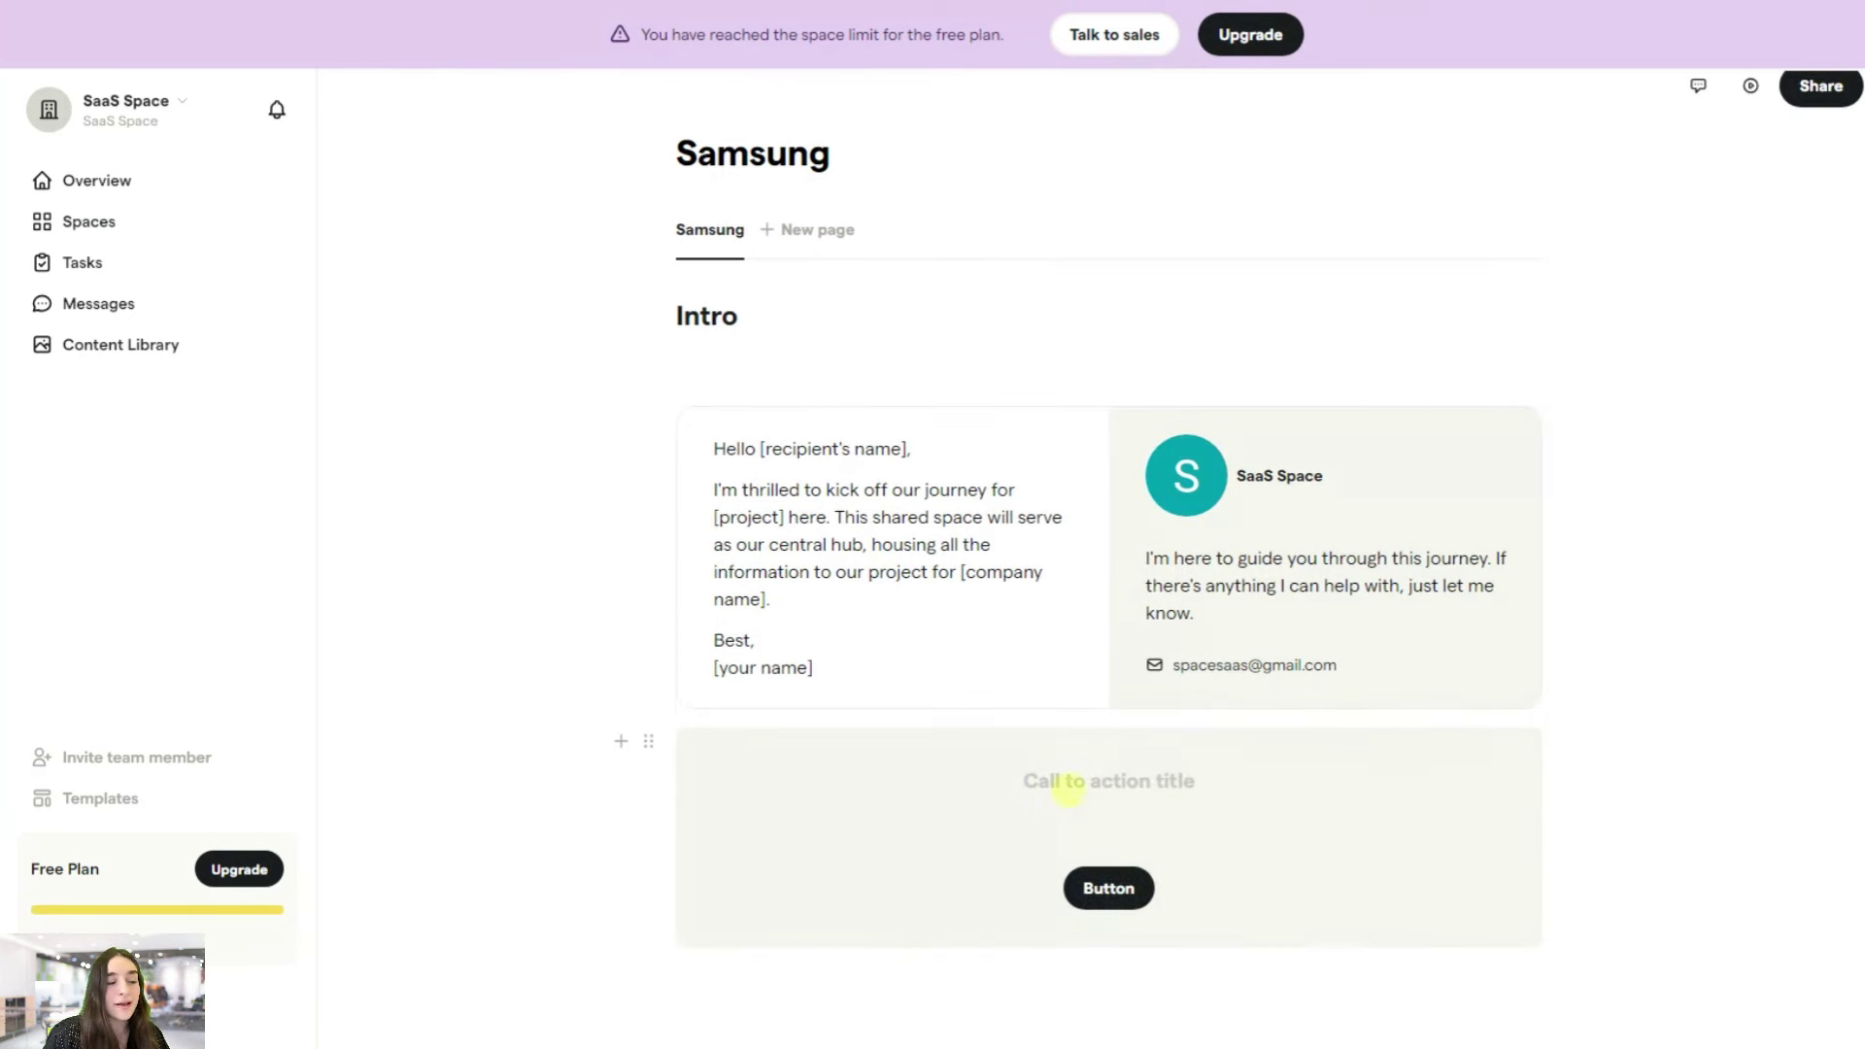
{"action": "left_click", "coordinate": [1099, 783]}
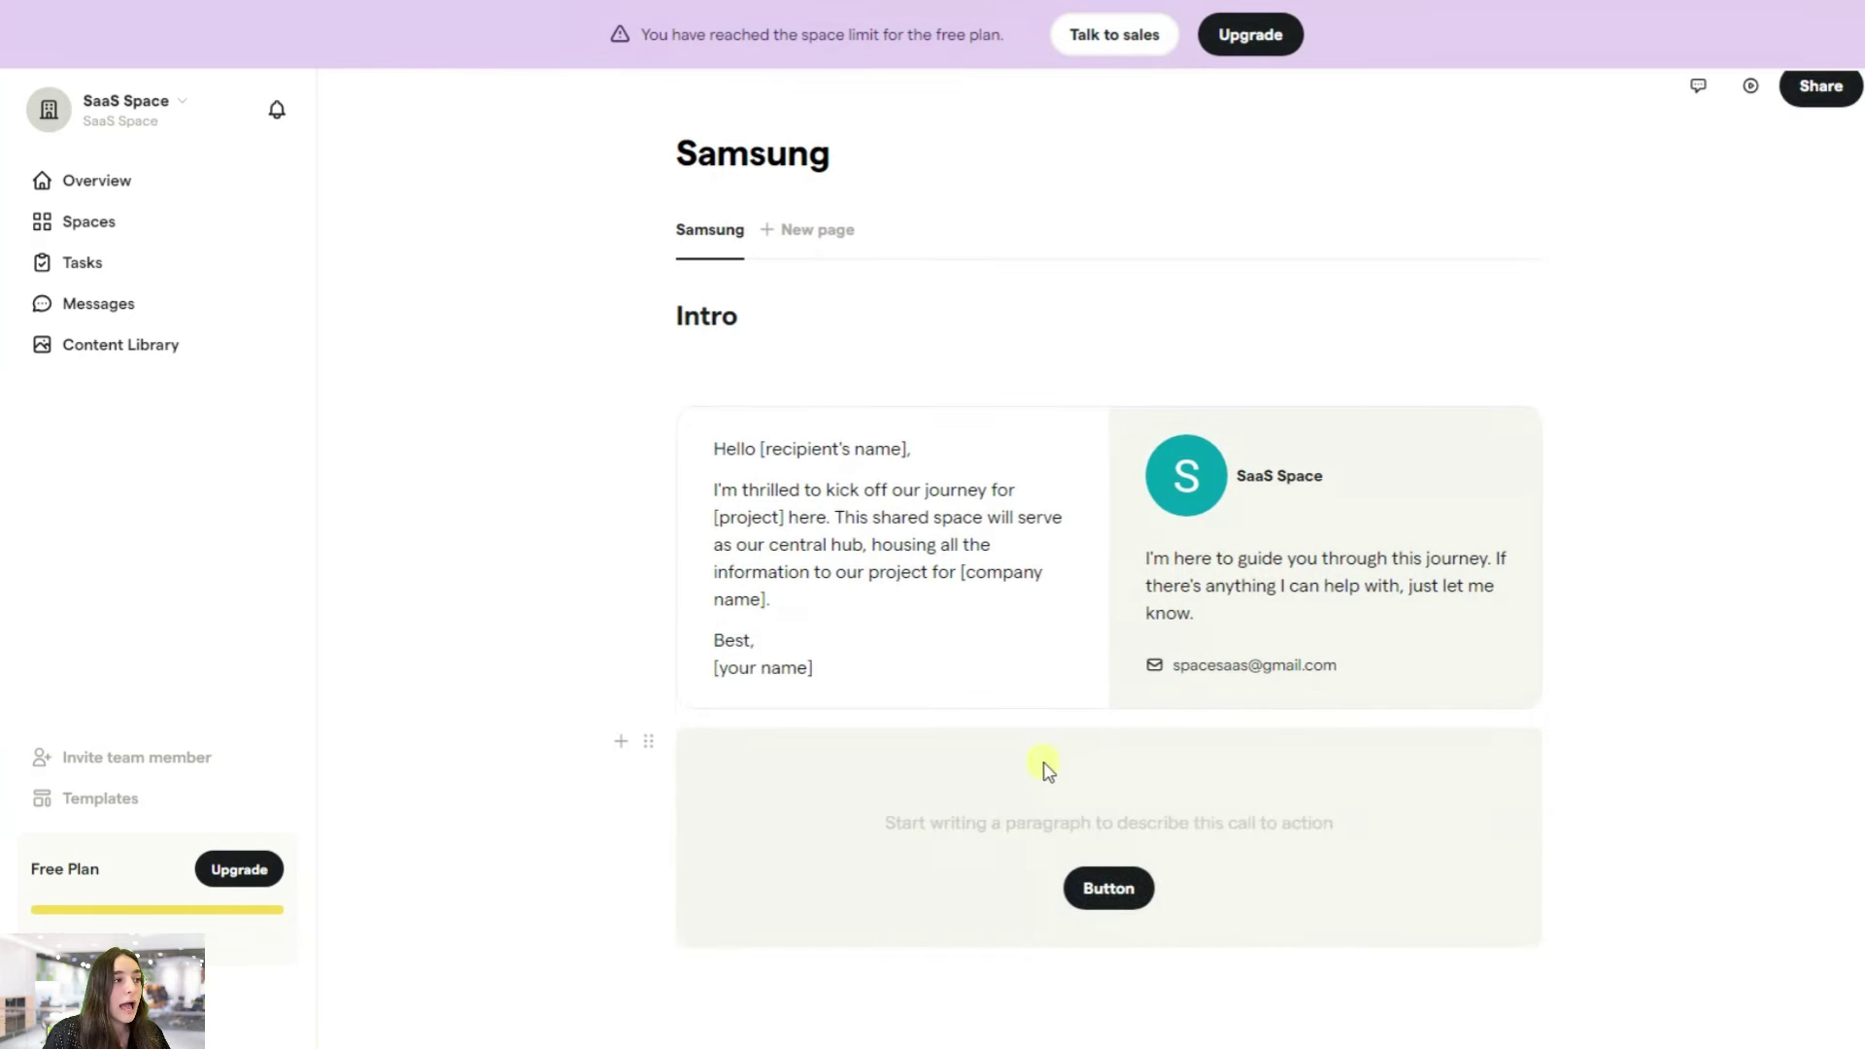
{"action": "scroll", "coordinate": [1062, 587], "scroll_direction": "up", "scroll_amount": 3}
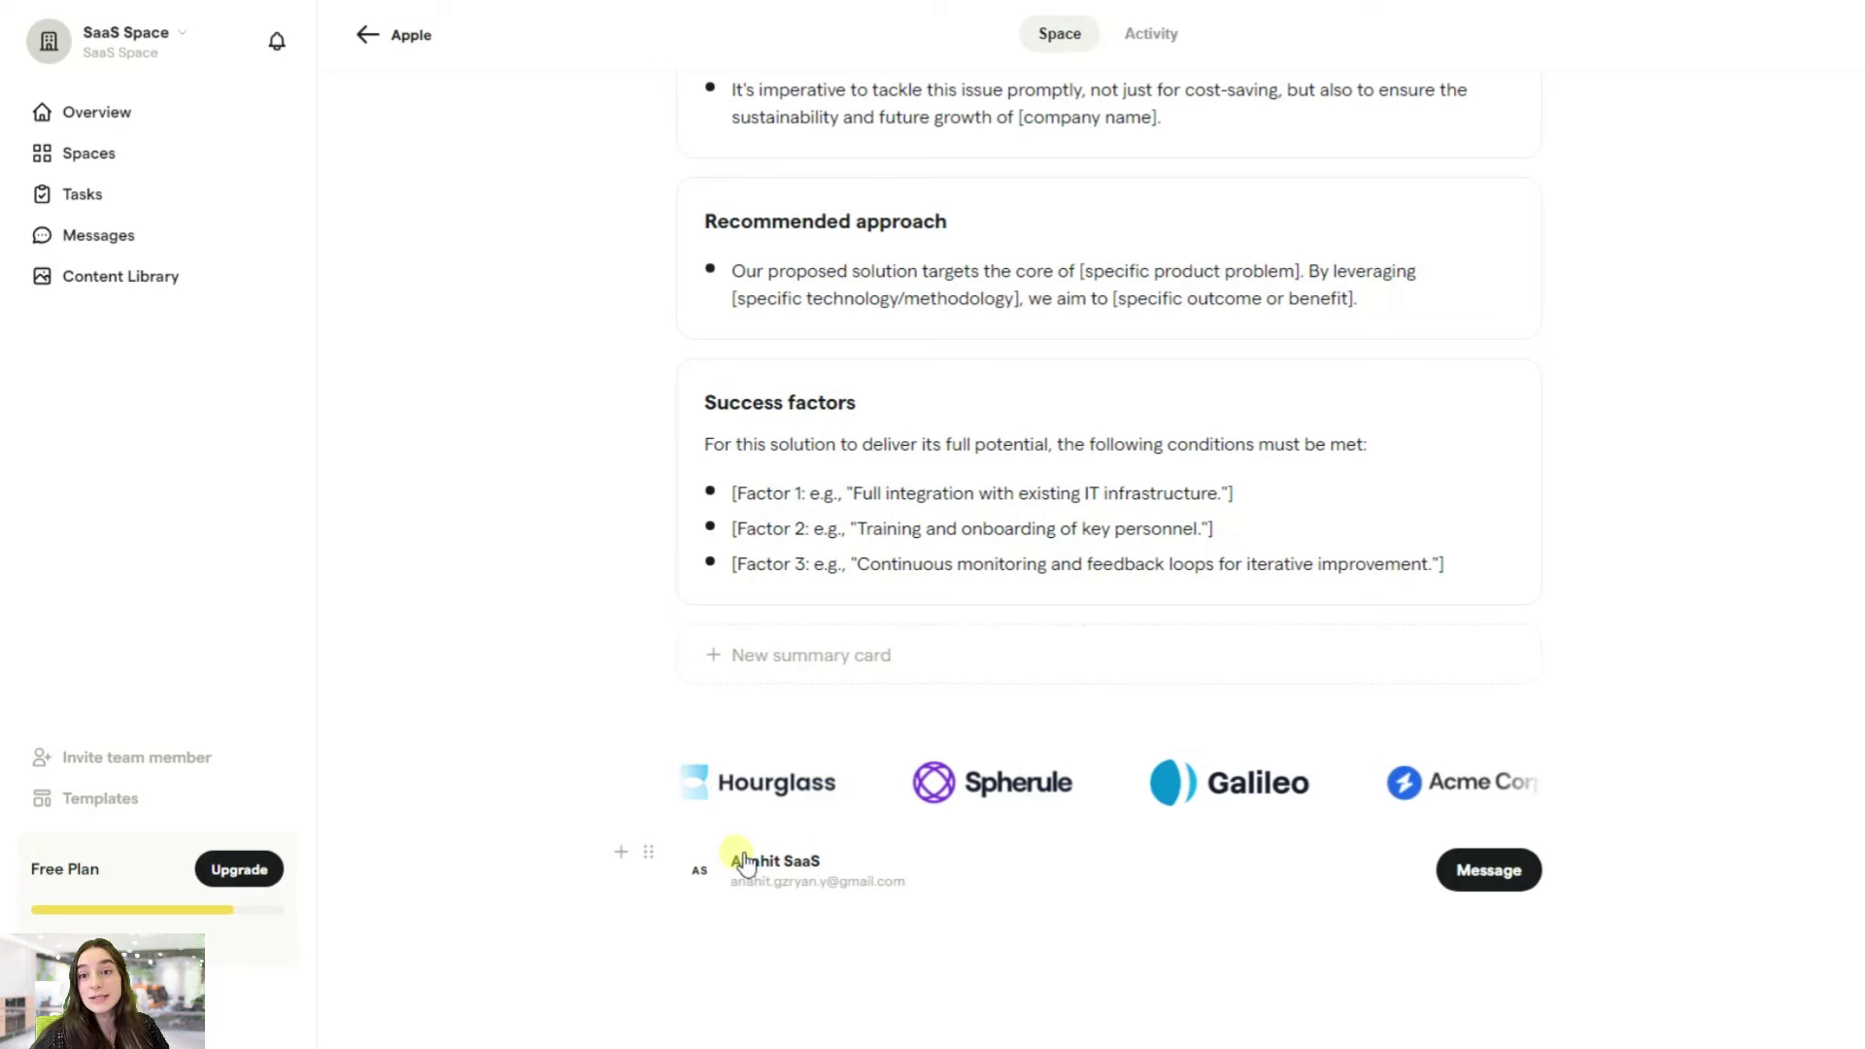
- Choose the team member for the Apple space's contact element and send them the message "Hello, I'm interested!"
{"action": "left_click", "coordinate": [744, 864]}
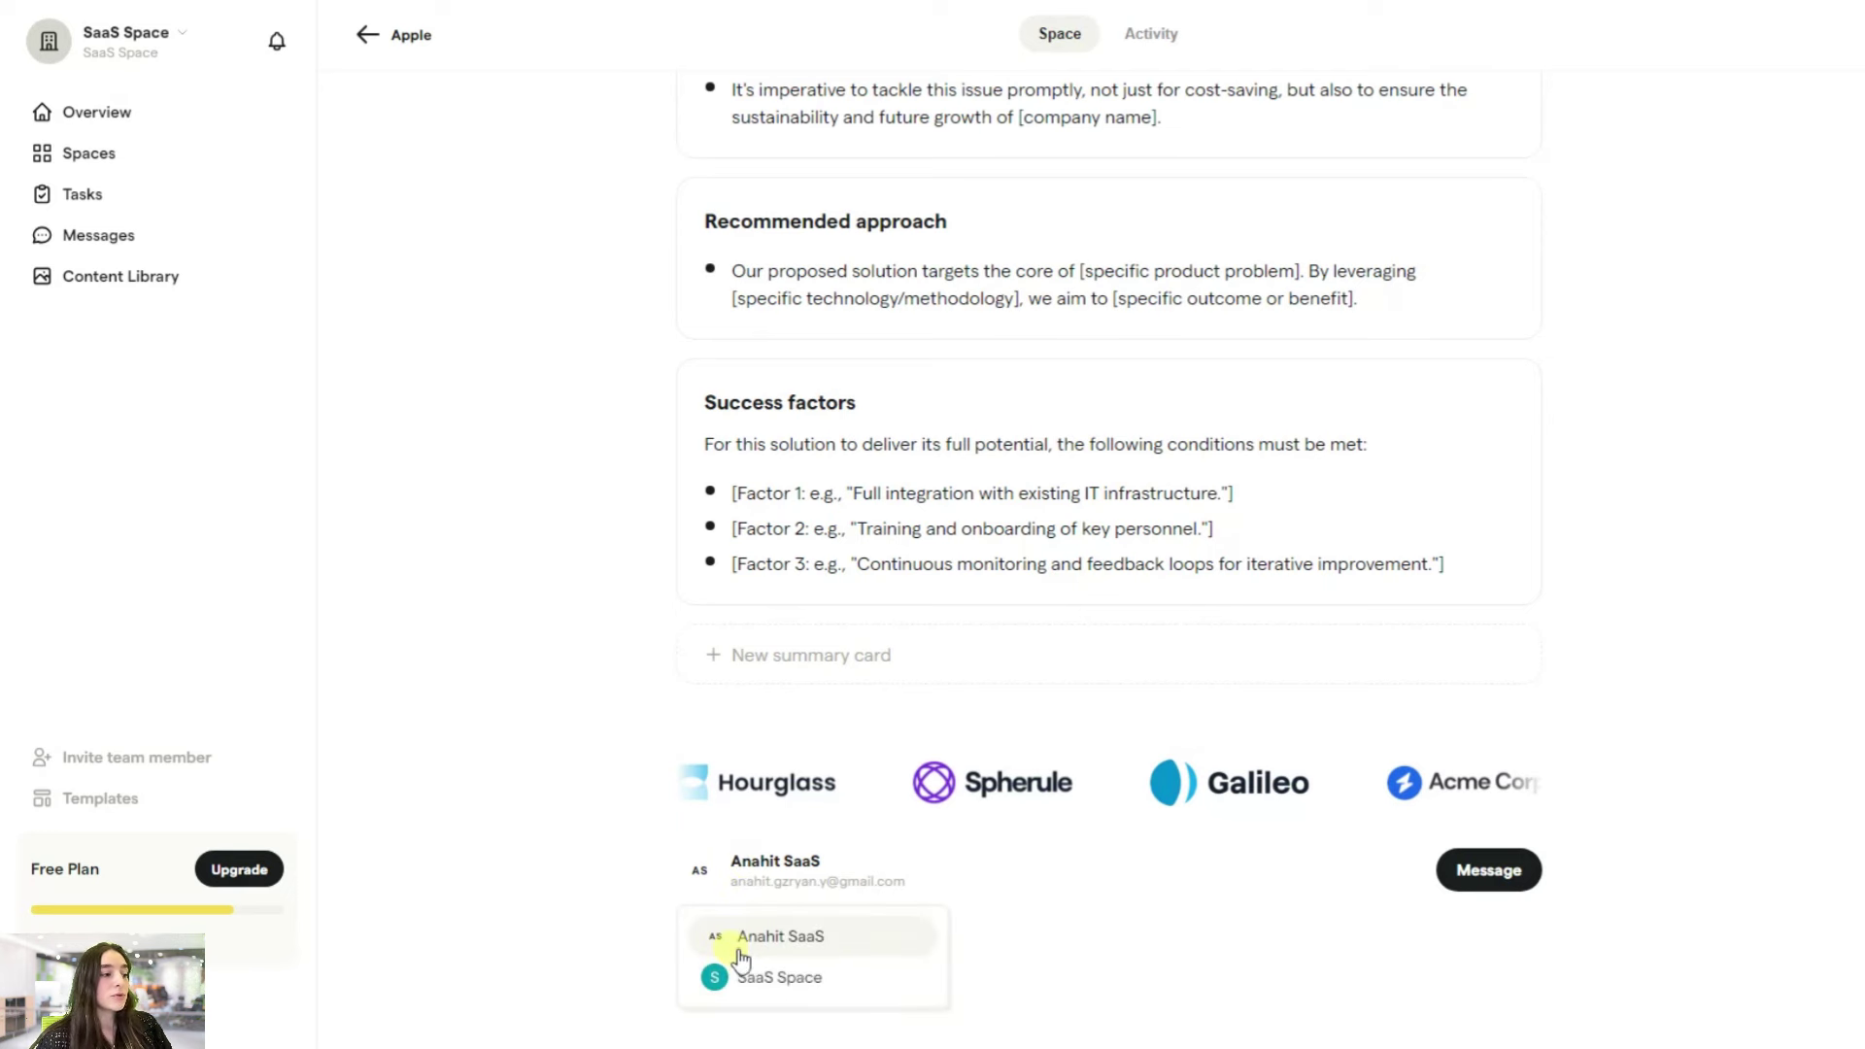
{"action": "left_click", "coordinate": [736, 950]}
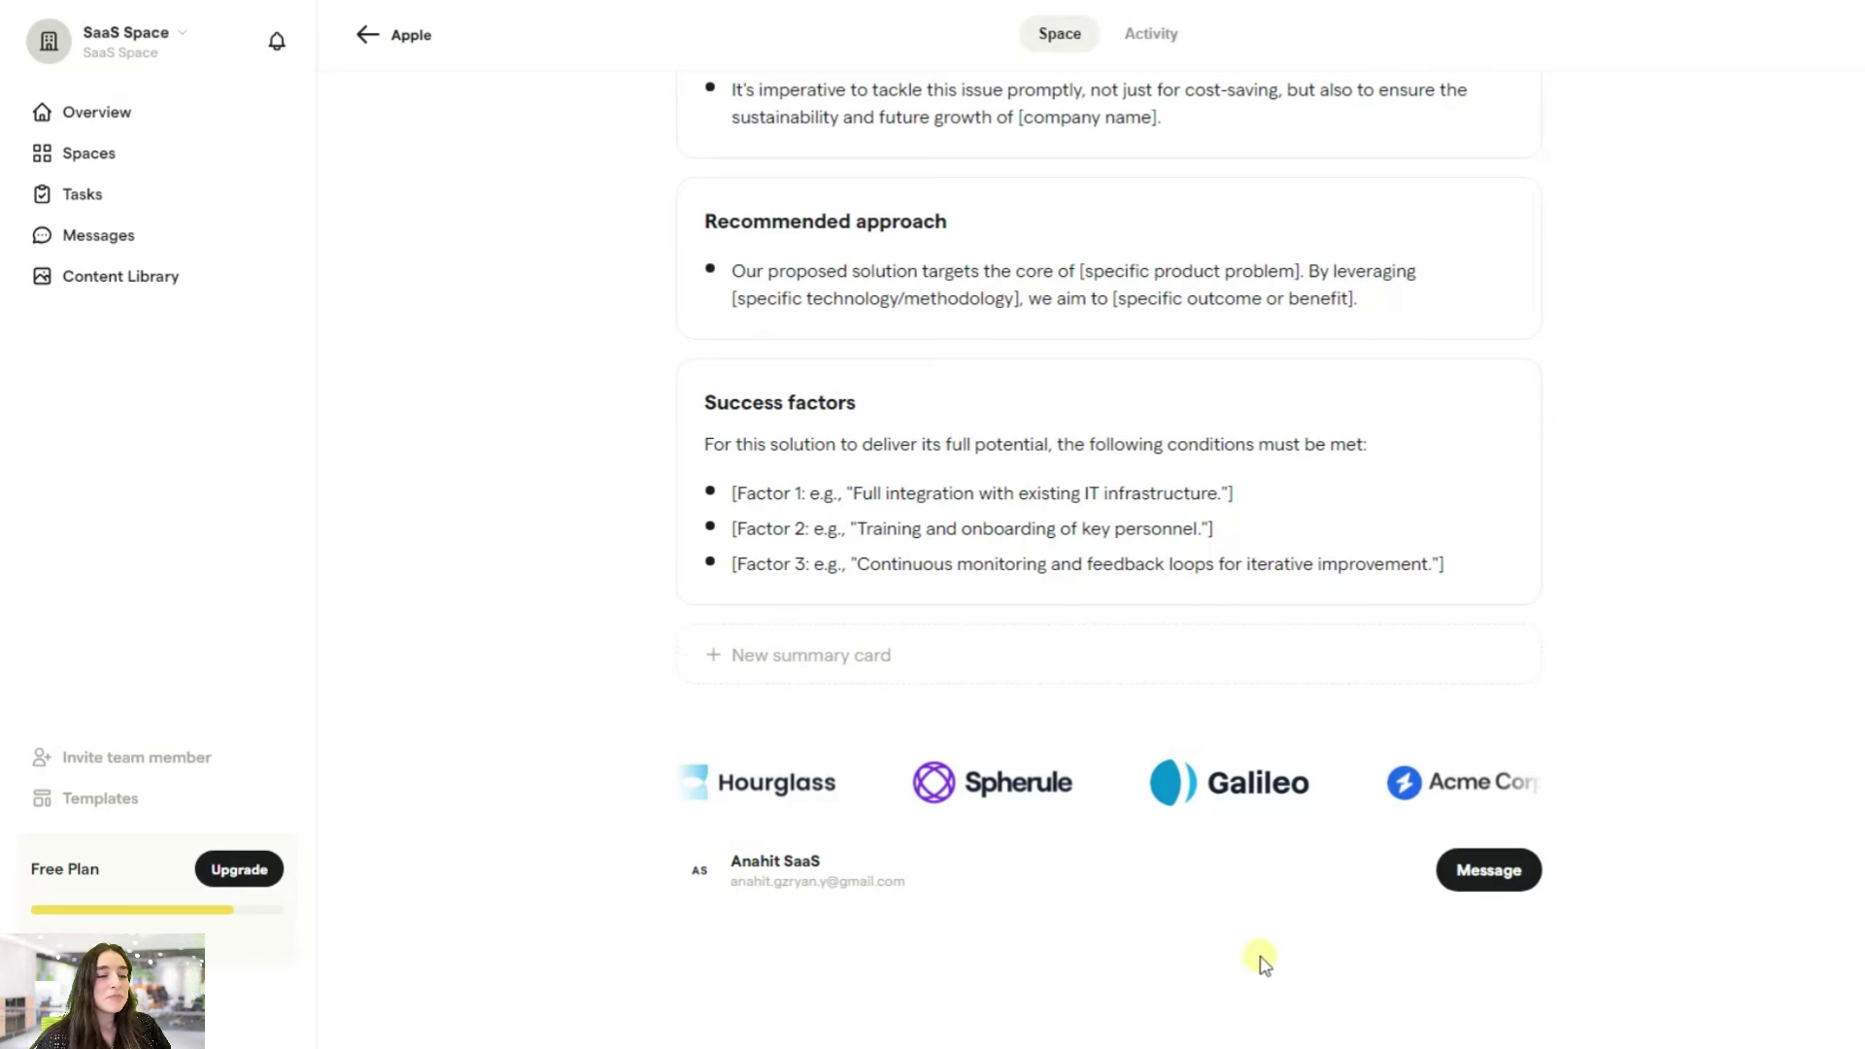
{"action": "left_click", "coordinate": [1459, 872]}
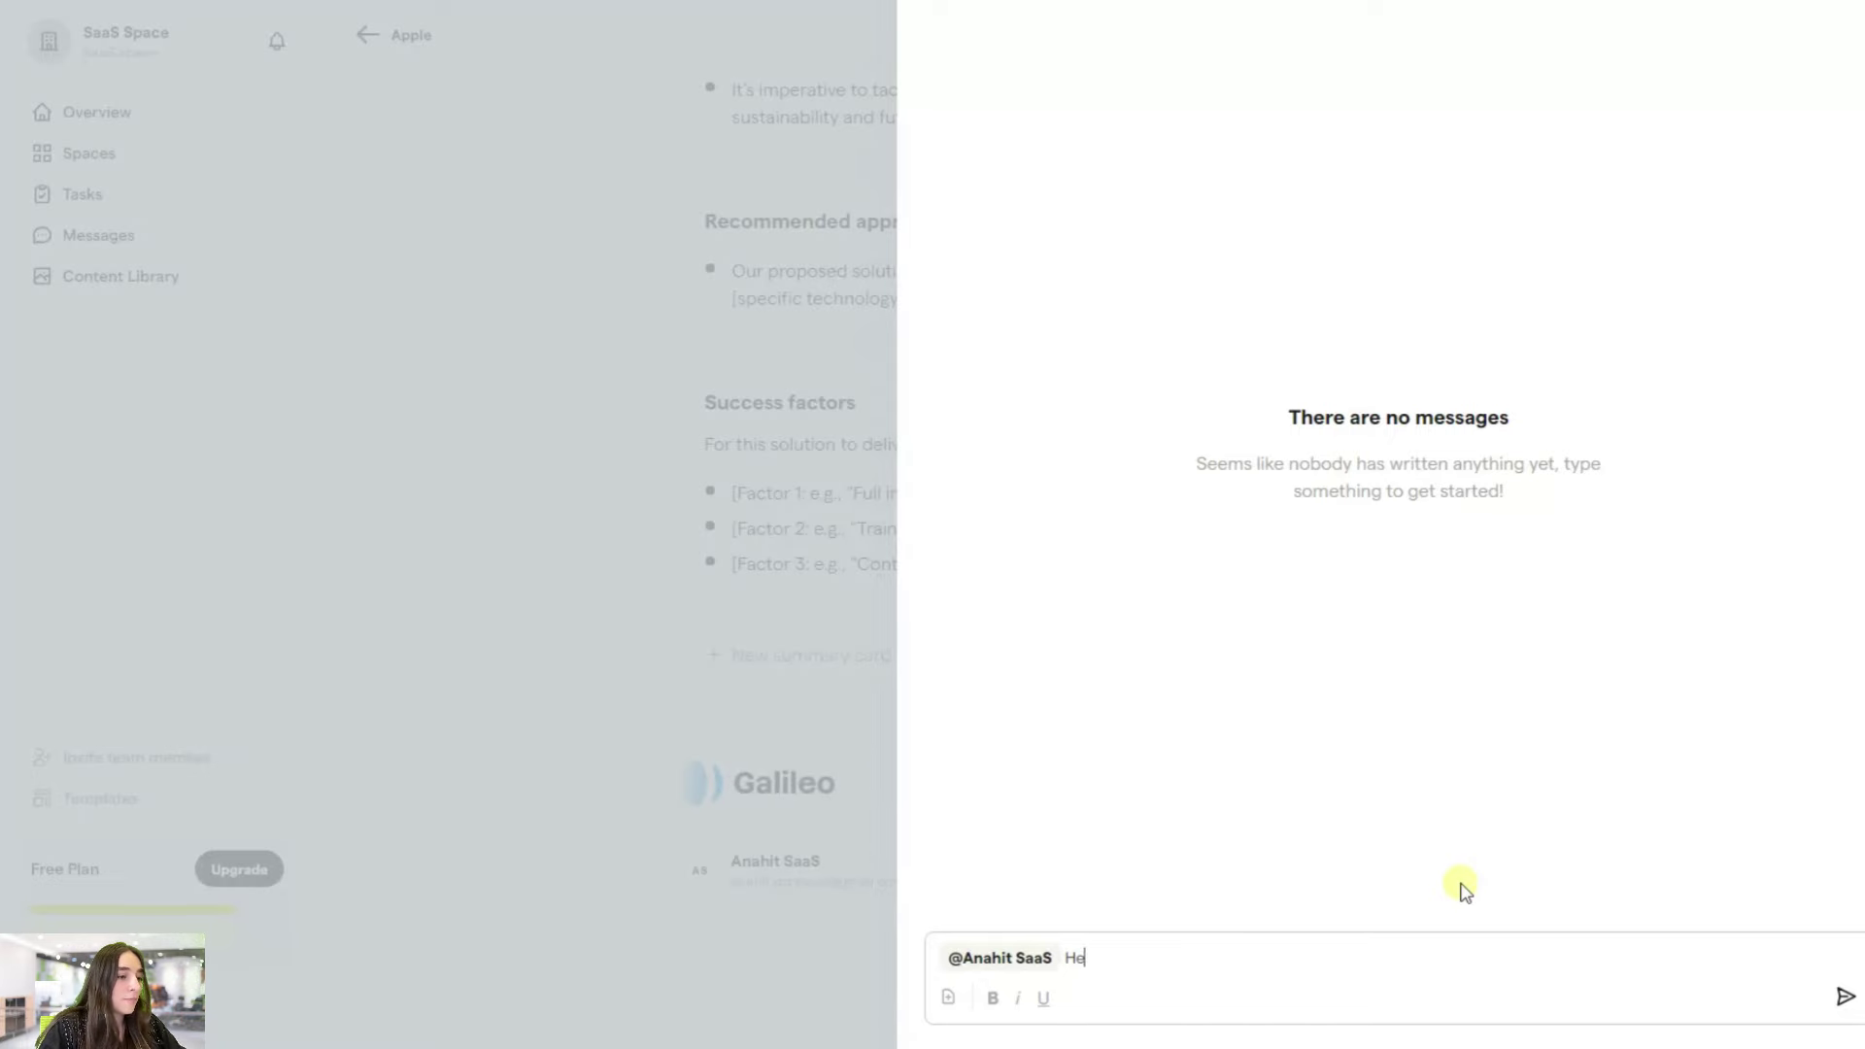
{"action": "type", "text": ", I'm interested!"}
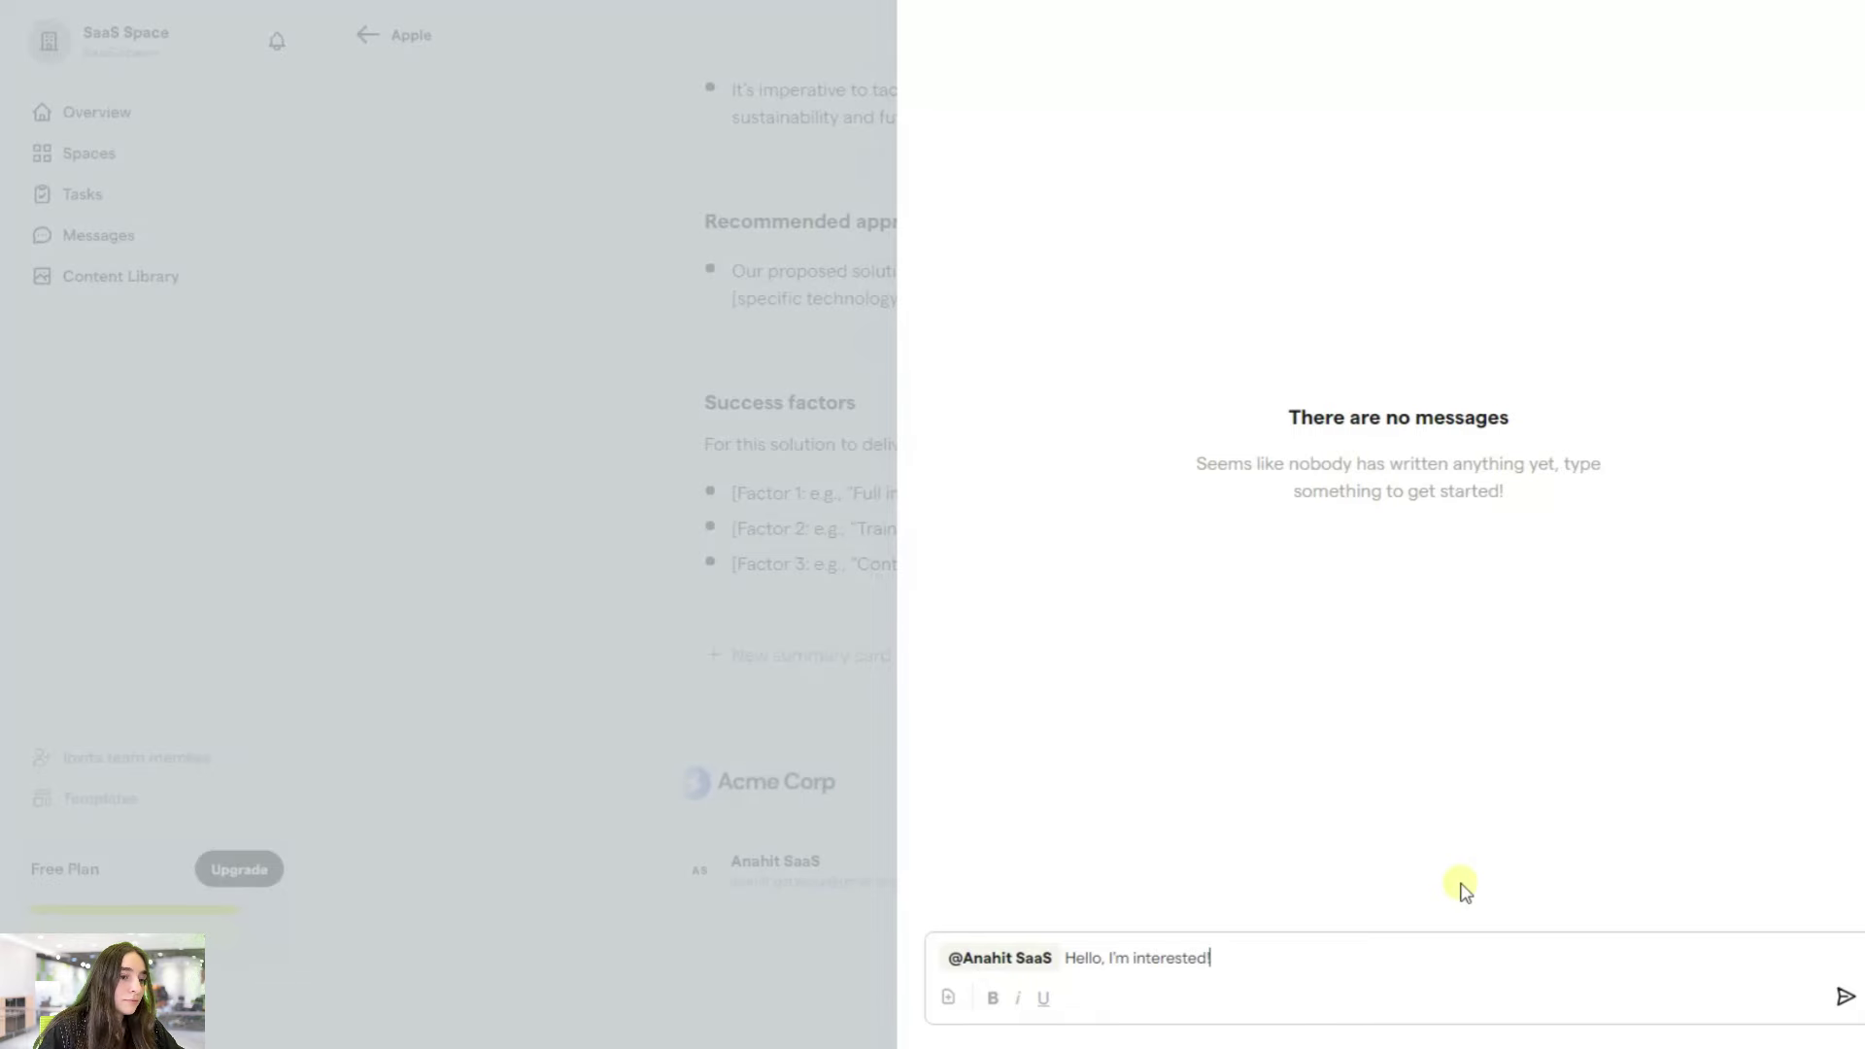
{"action": "key", "text": "Return"}
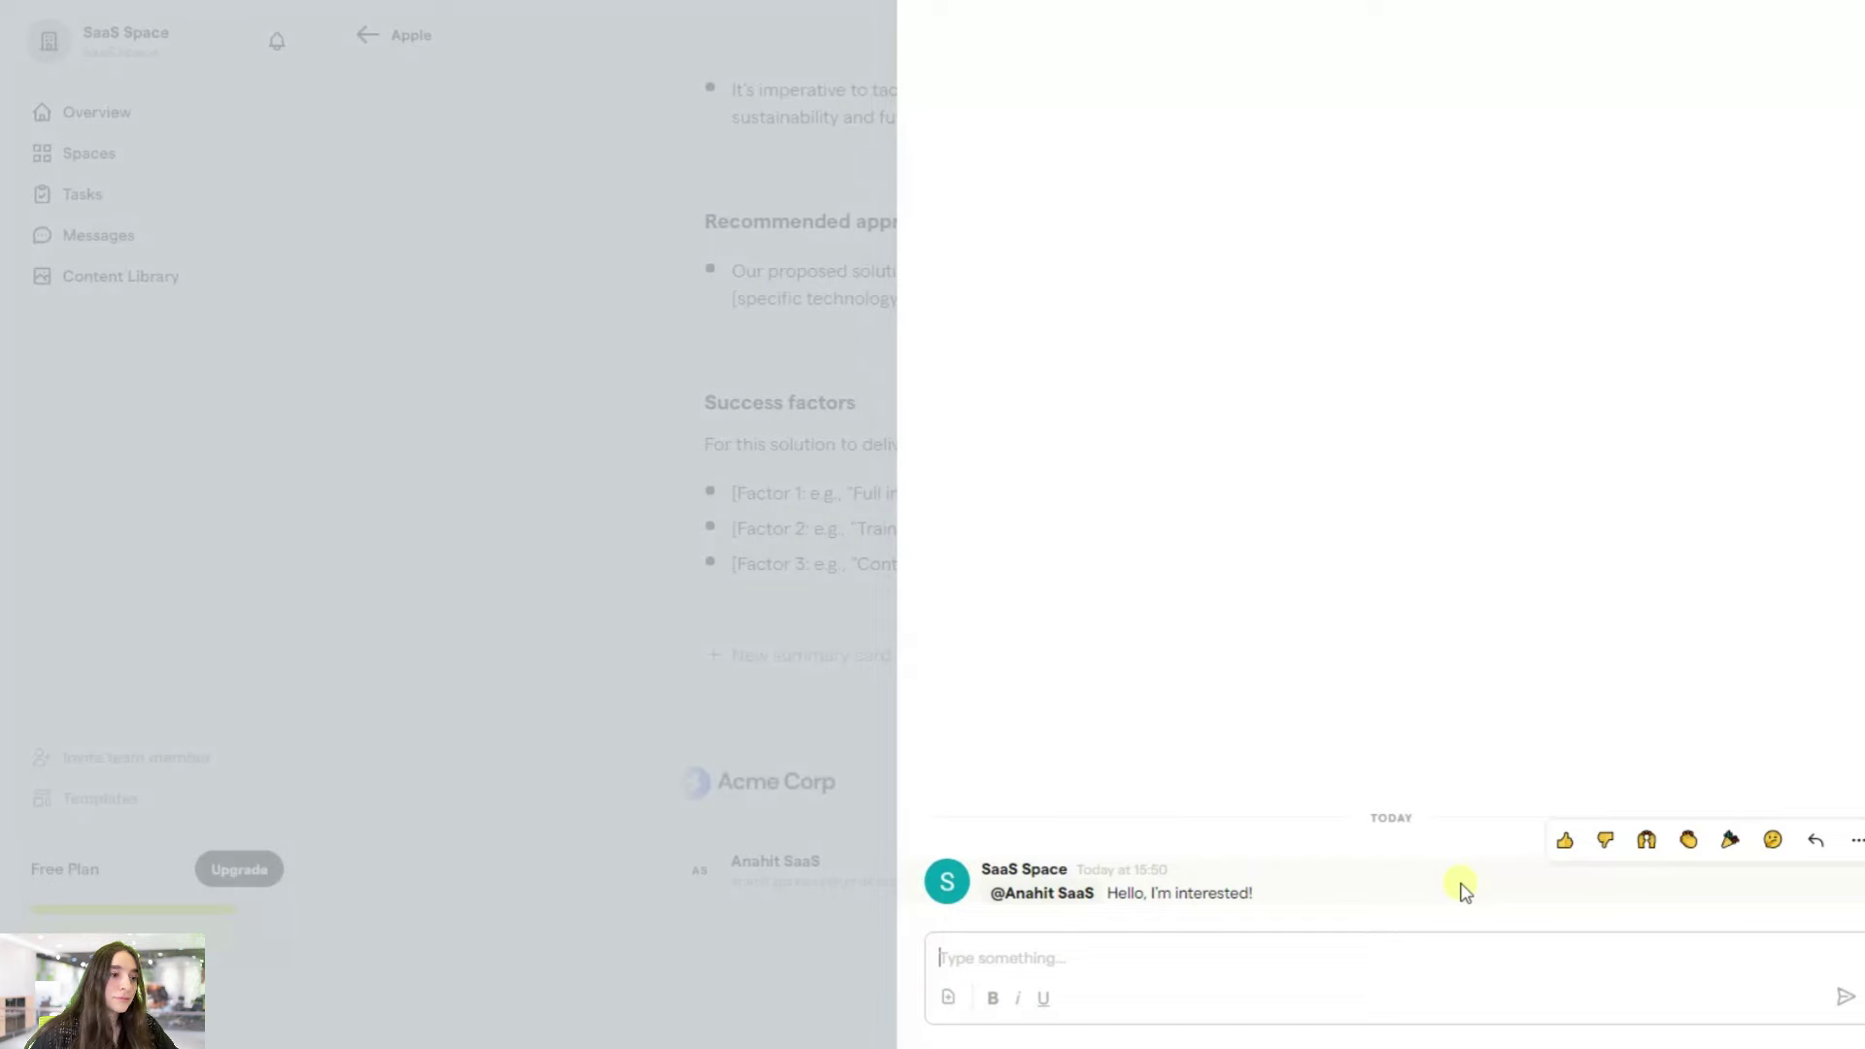
{"action": "left_click", "coordinate": [417, 408]}
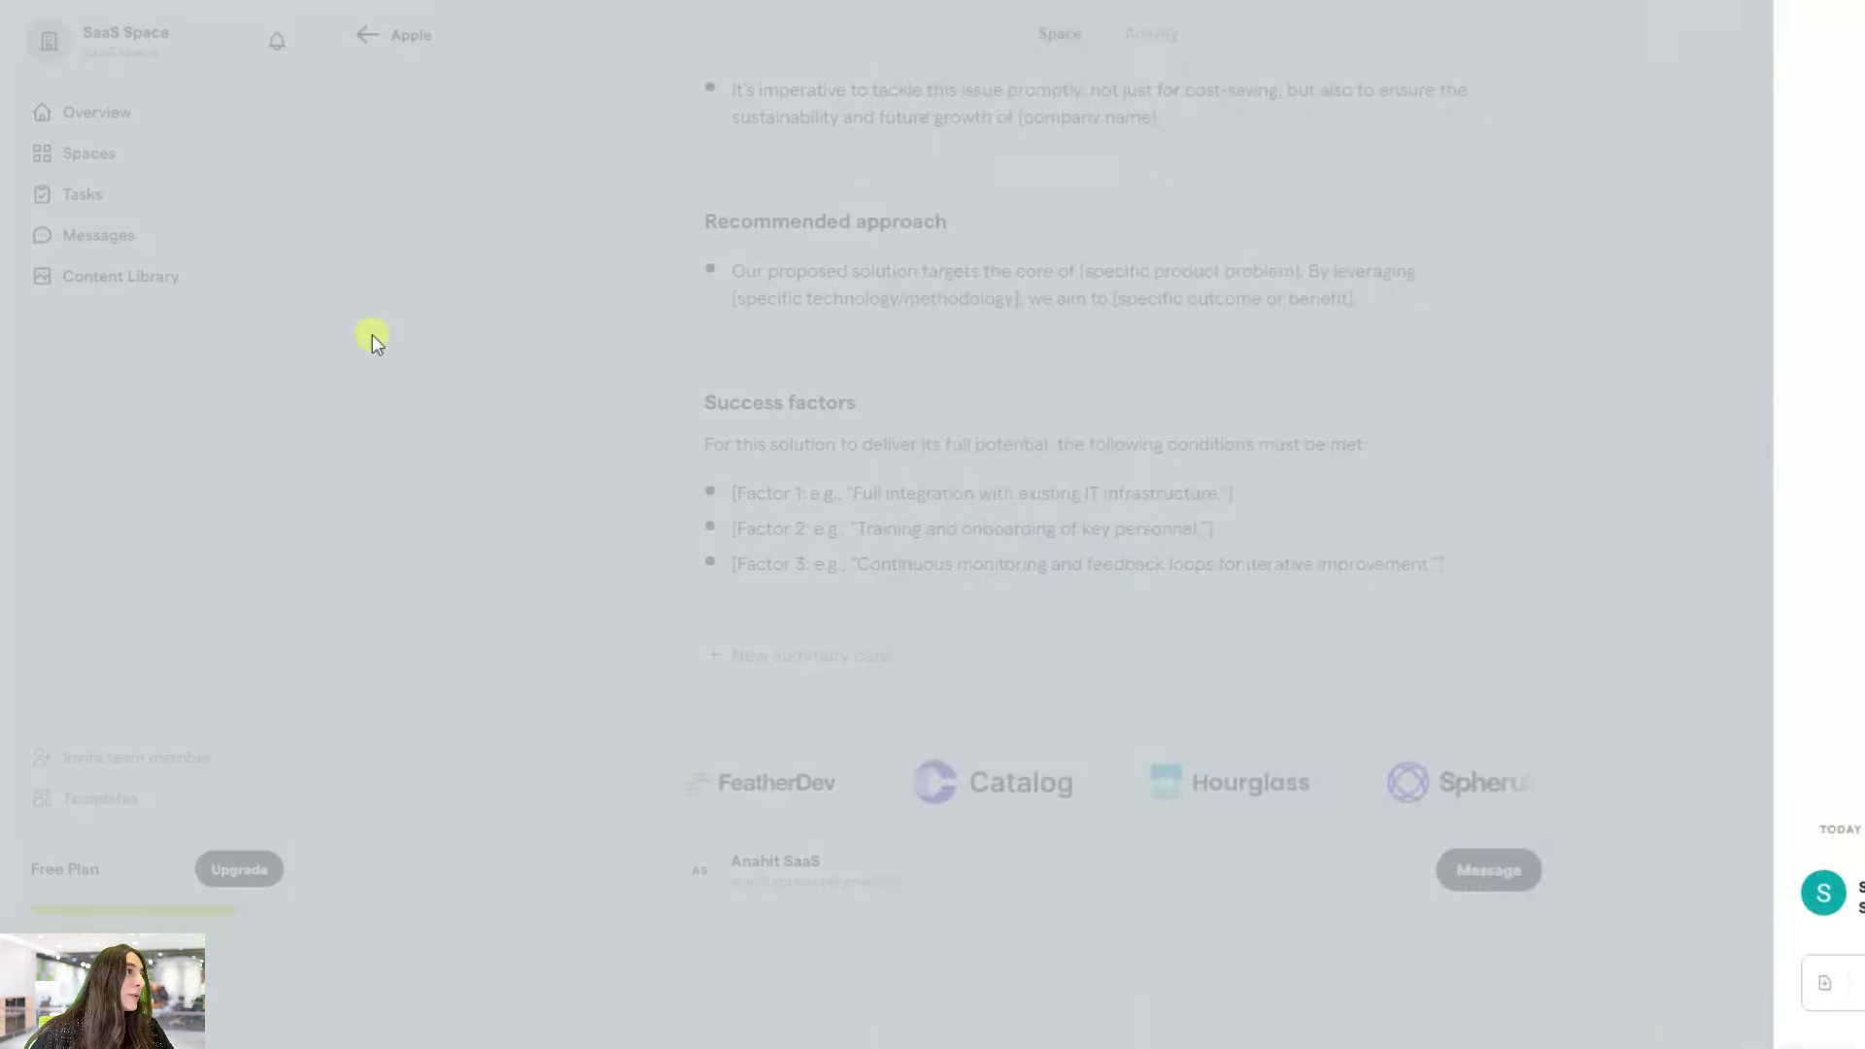
- Open the messages overview and look through the WPGlob Offer and Apple conversations
{"action": "left_click", "coordinate": [100, 234]}
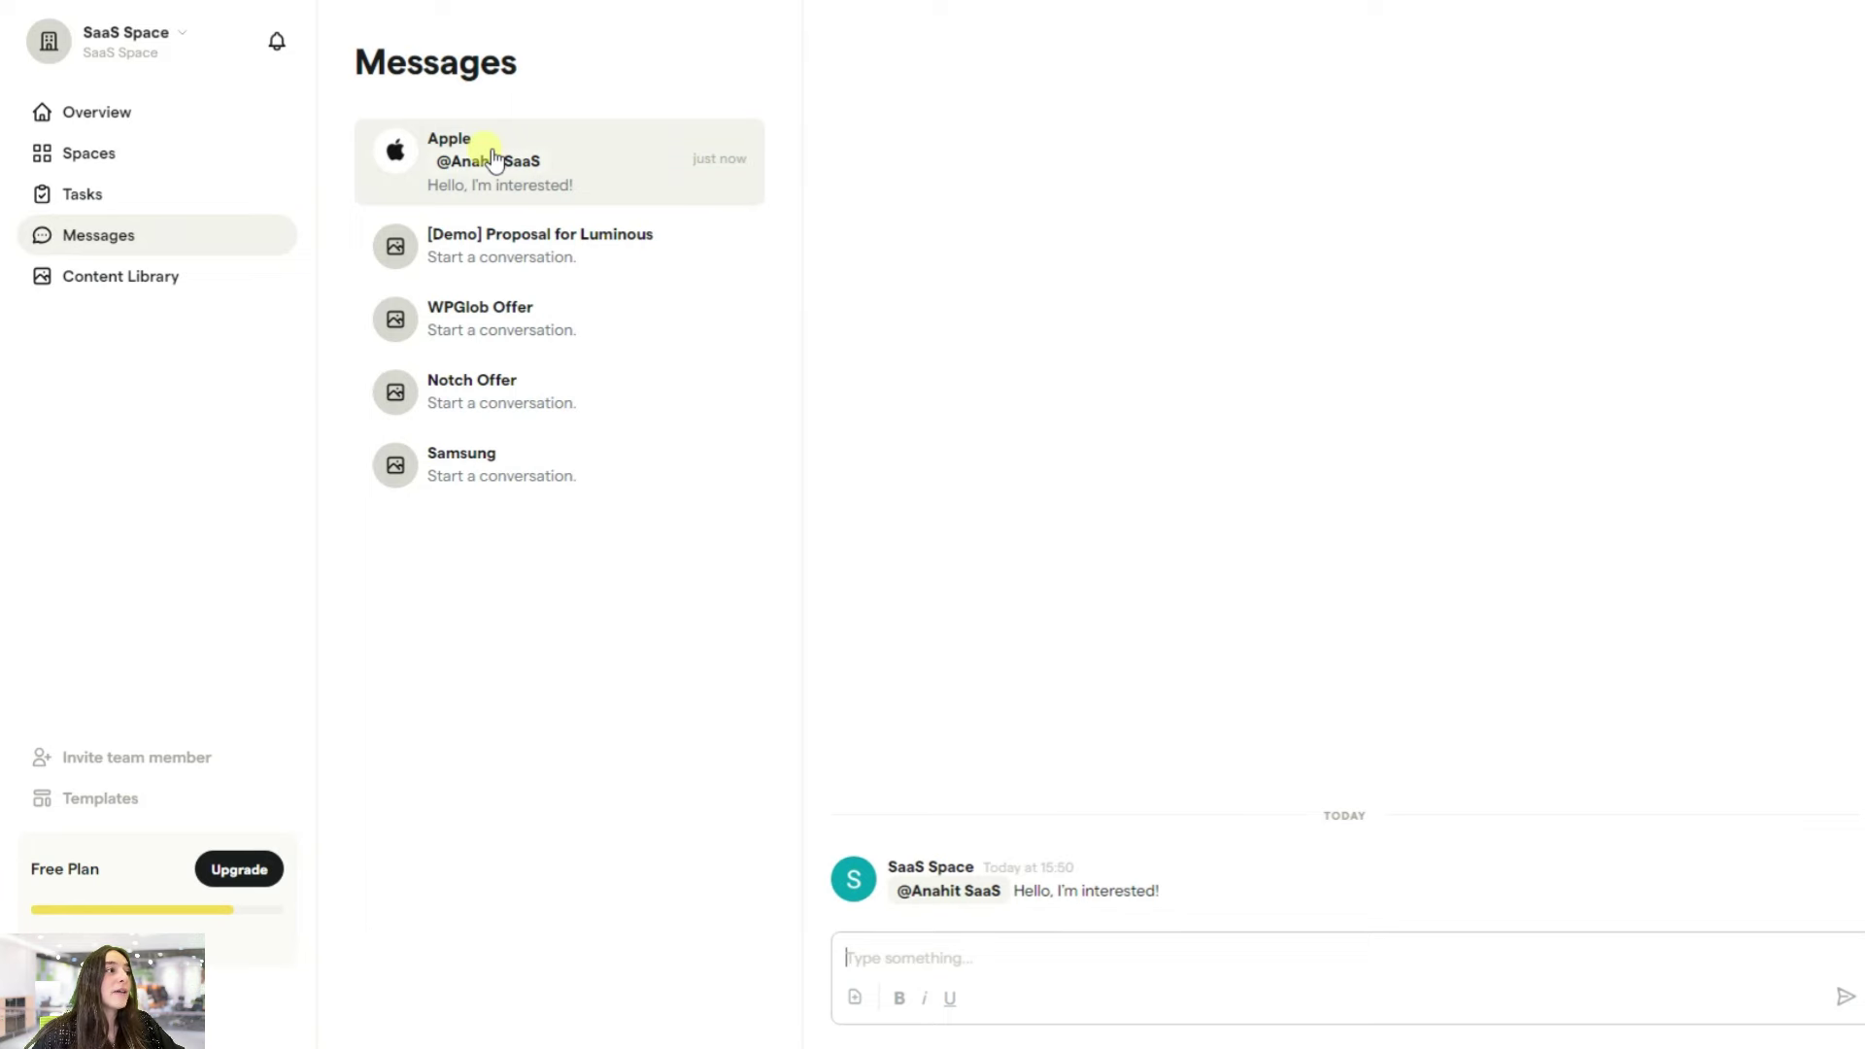
{"action": "left_click", "coordinate": [491, 333]}
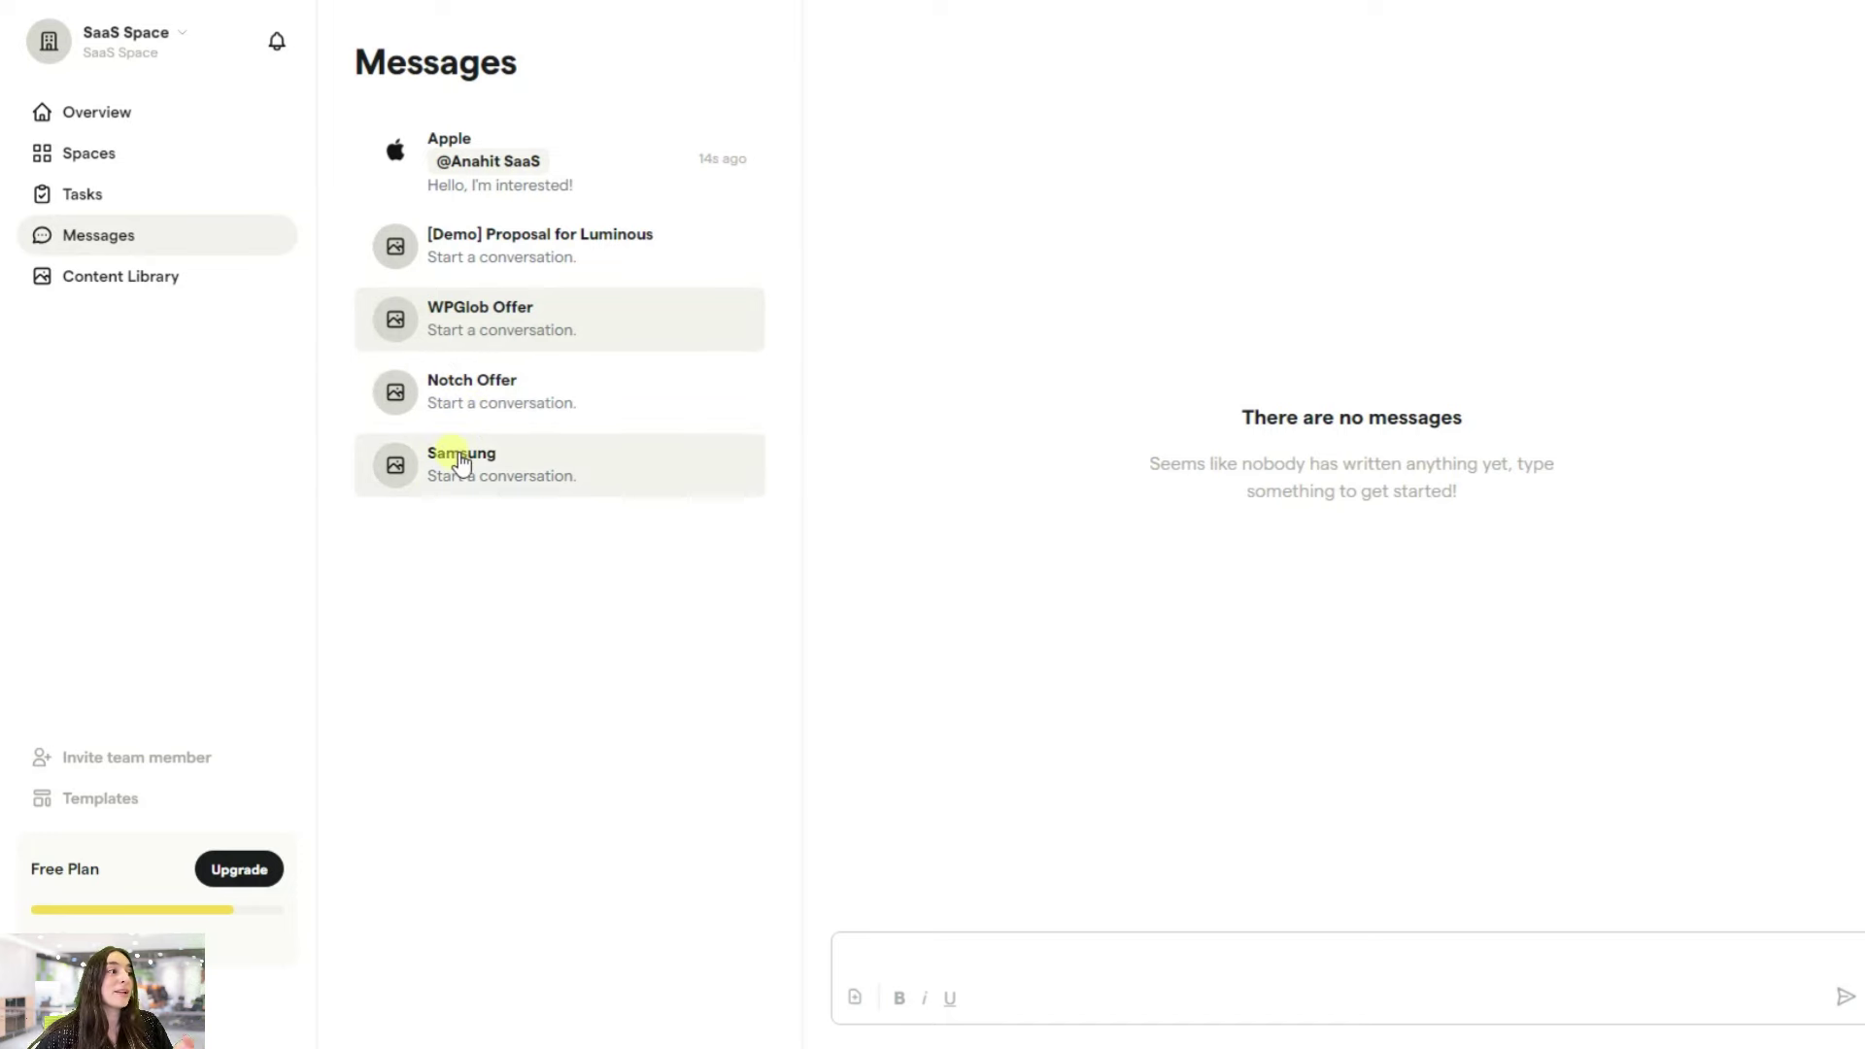
{"action": "left_click", "coordinate": [616, 154]}
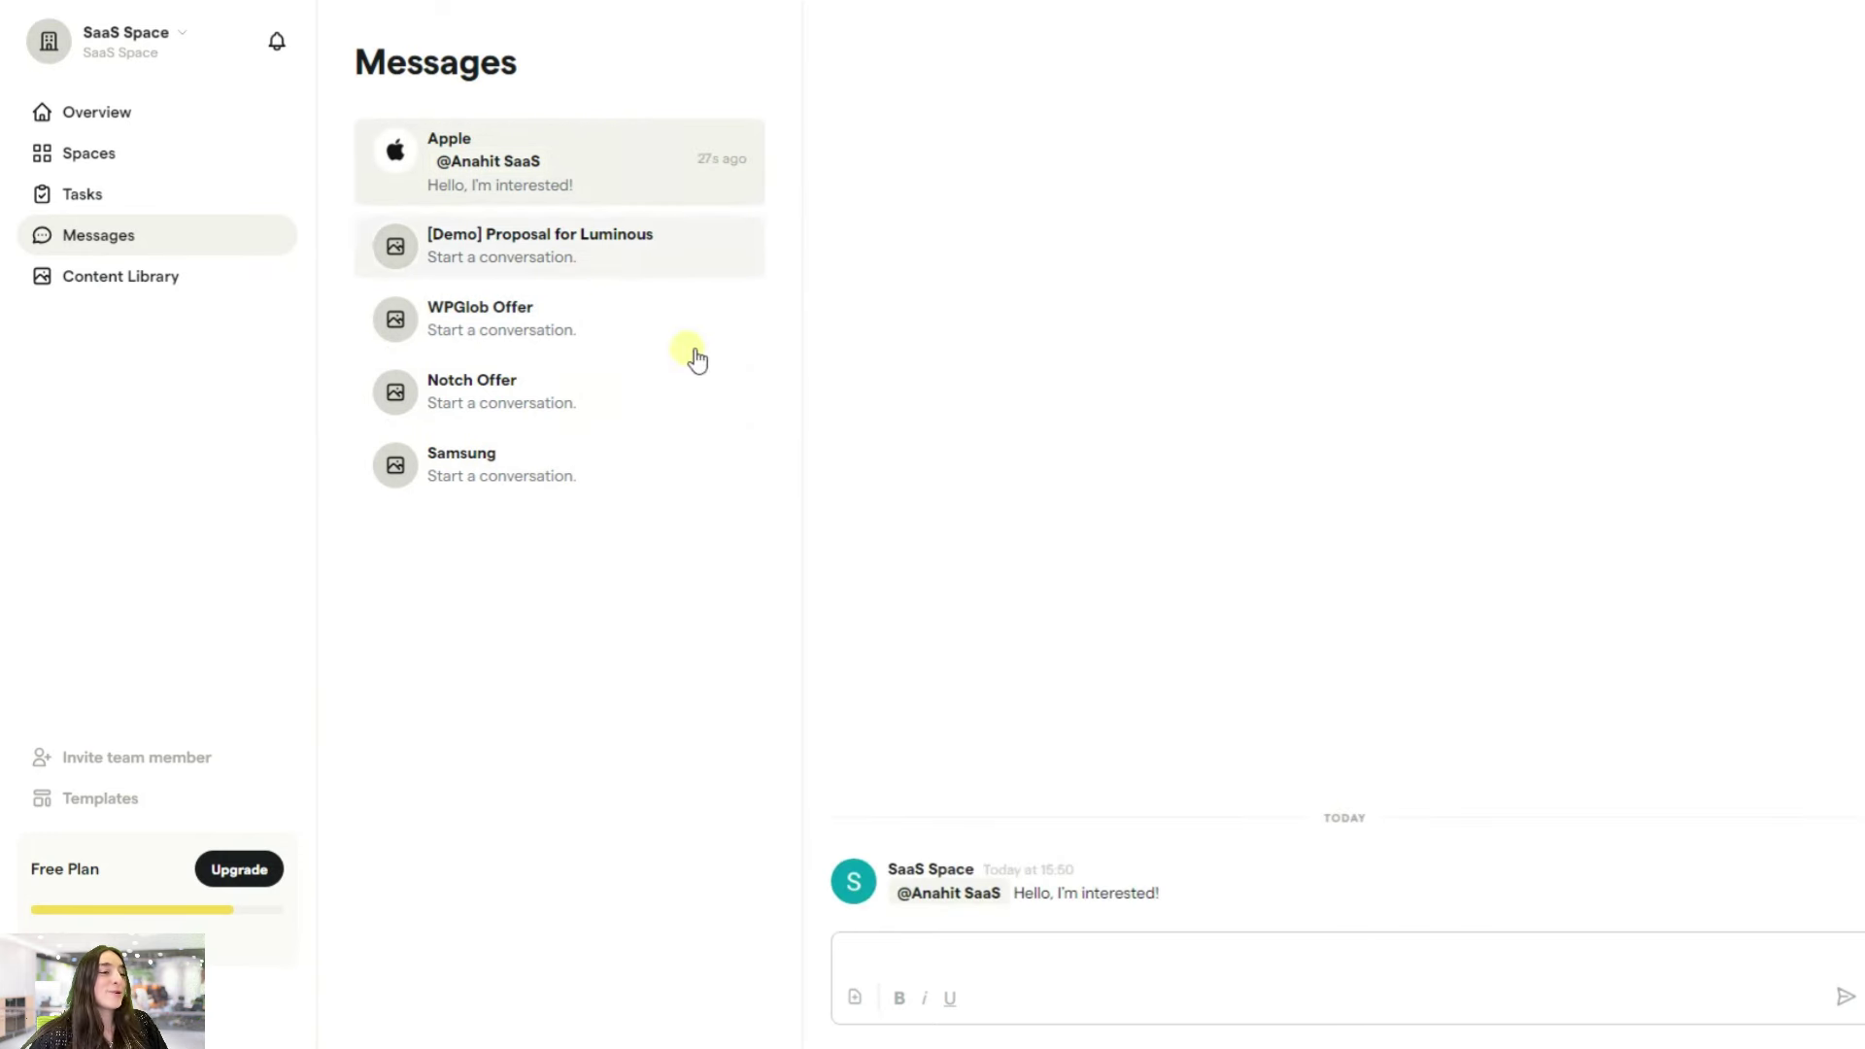
{"action": "left_click", "coordinate": [889, 947]}
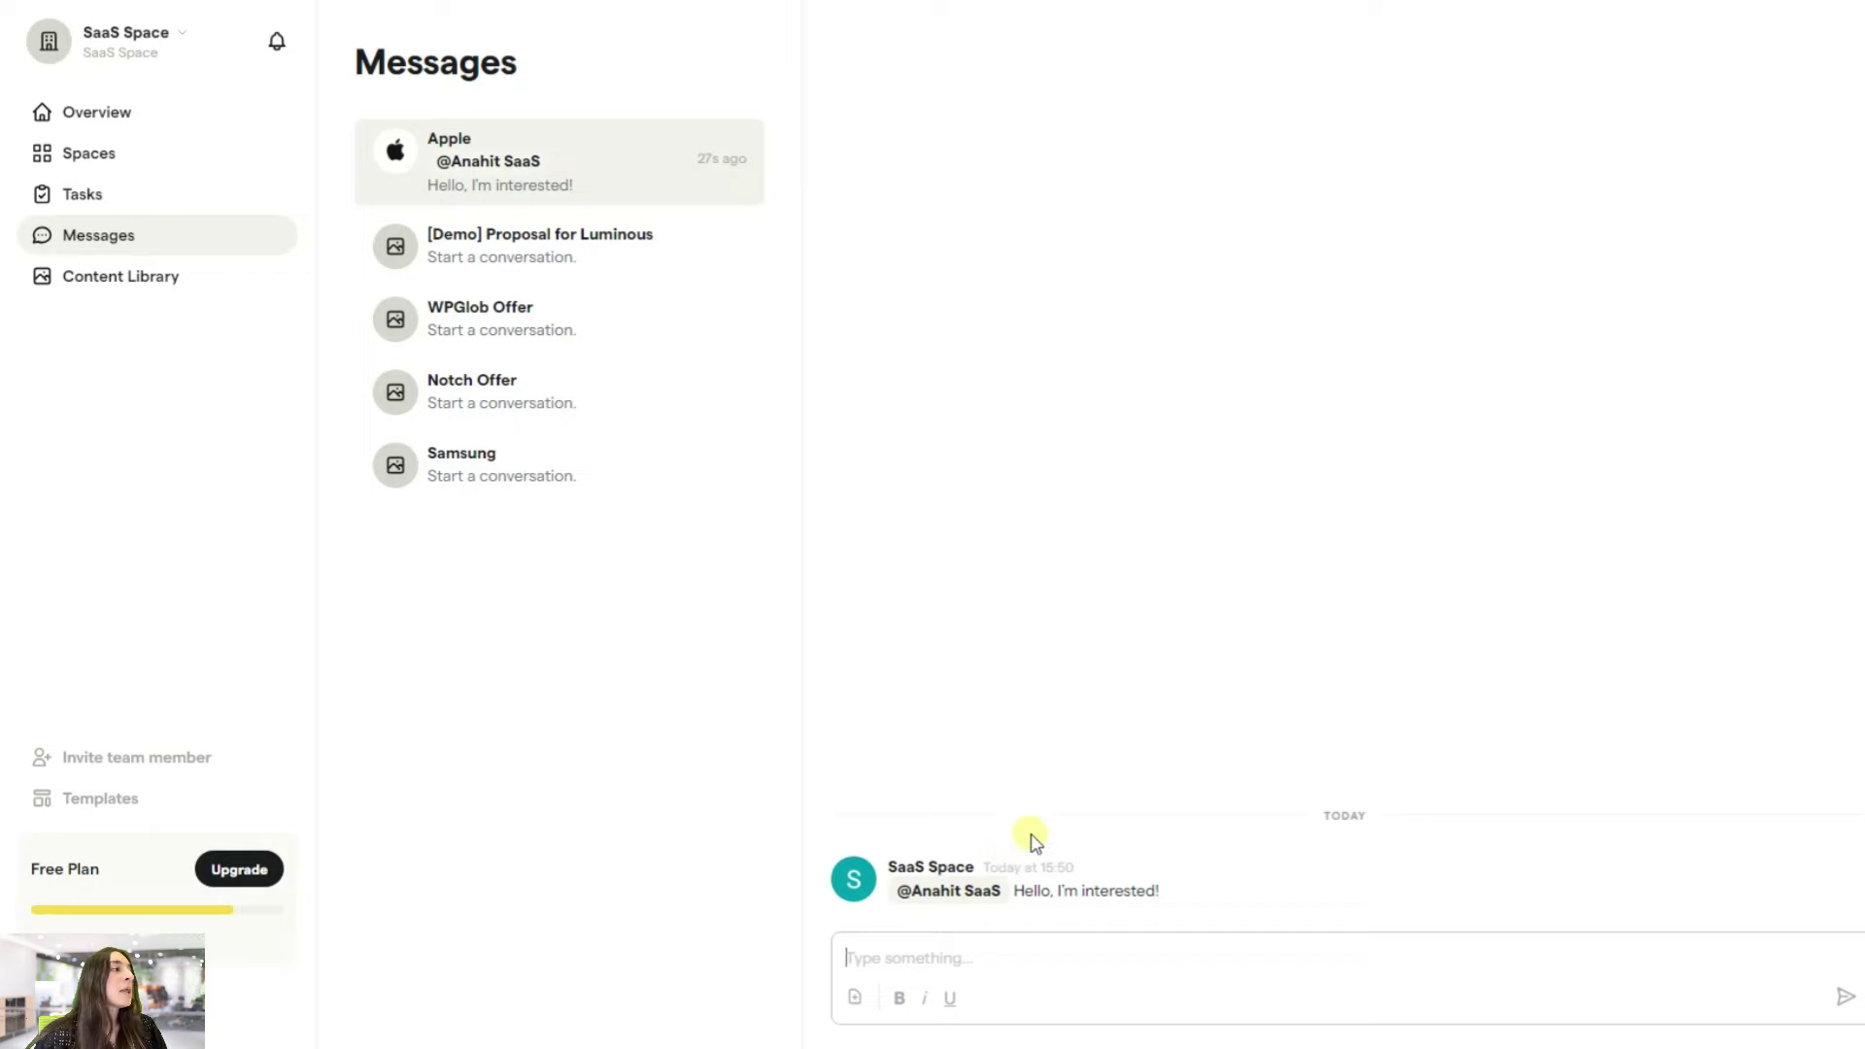
- Filter the task overview to the "[Demo] Proposal for Luminous" space
{"action": "left_click", "coordinate": [153, 201]}
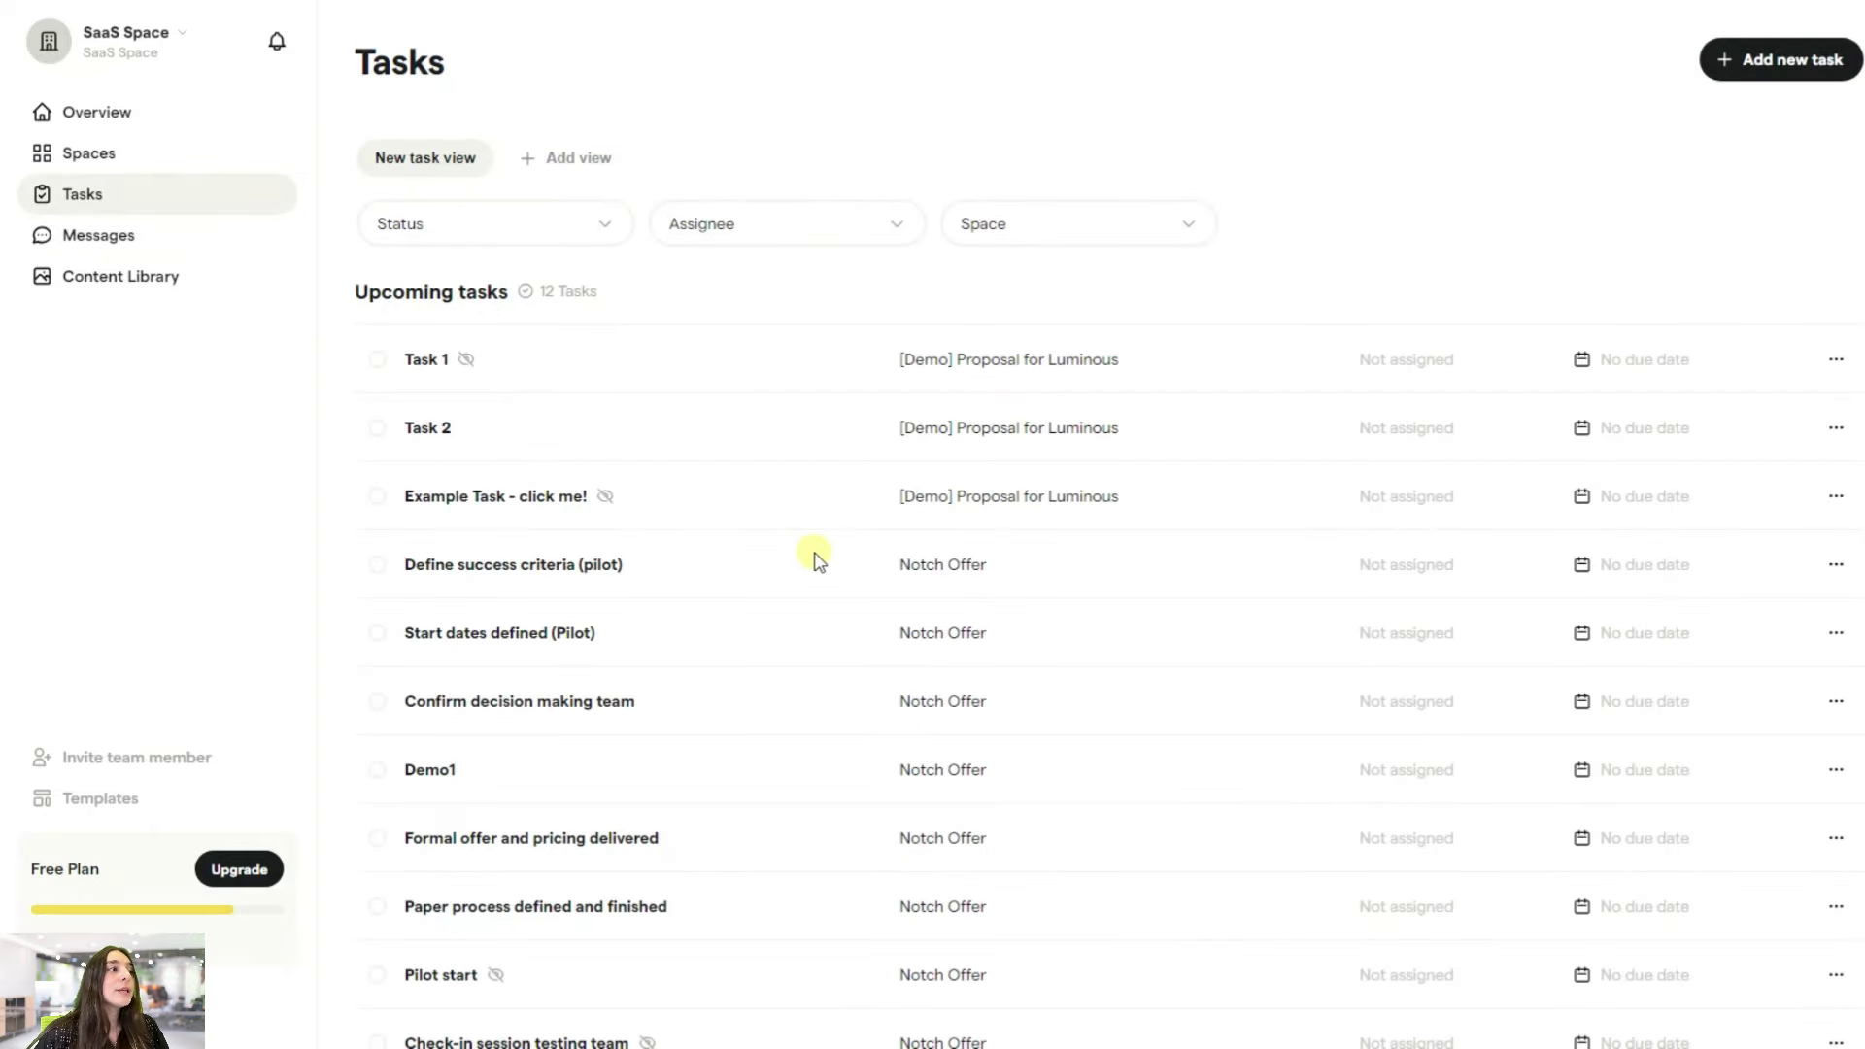
{"action": "left_click", "coordinate": [993, 224]}
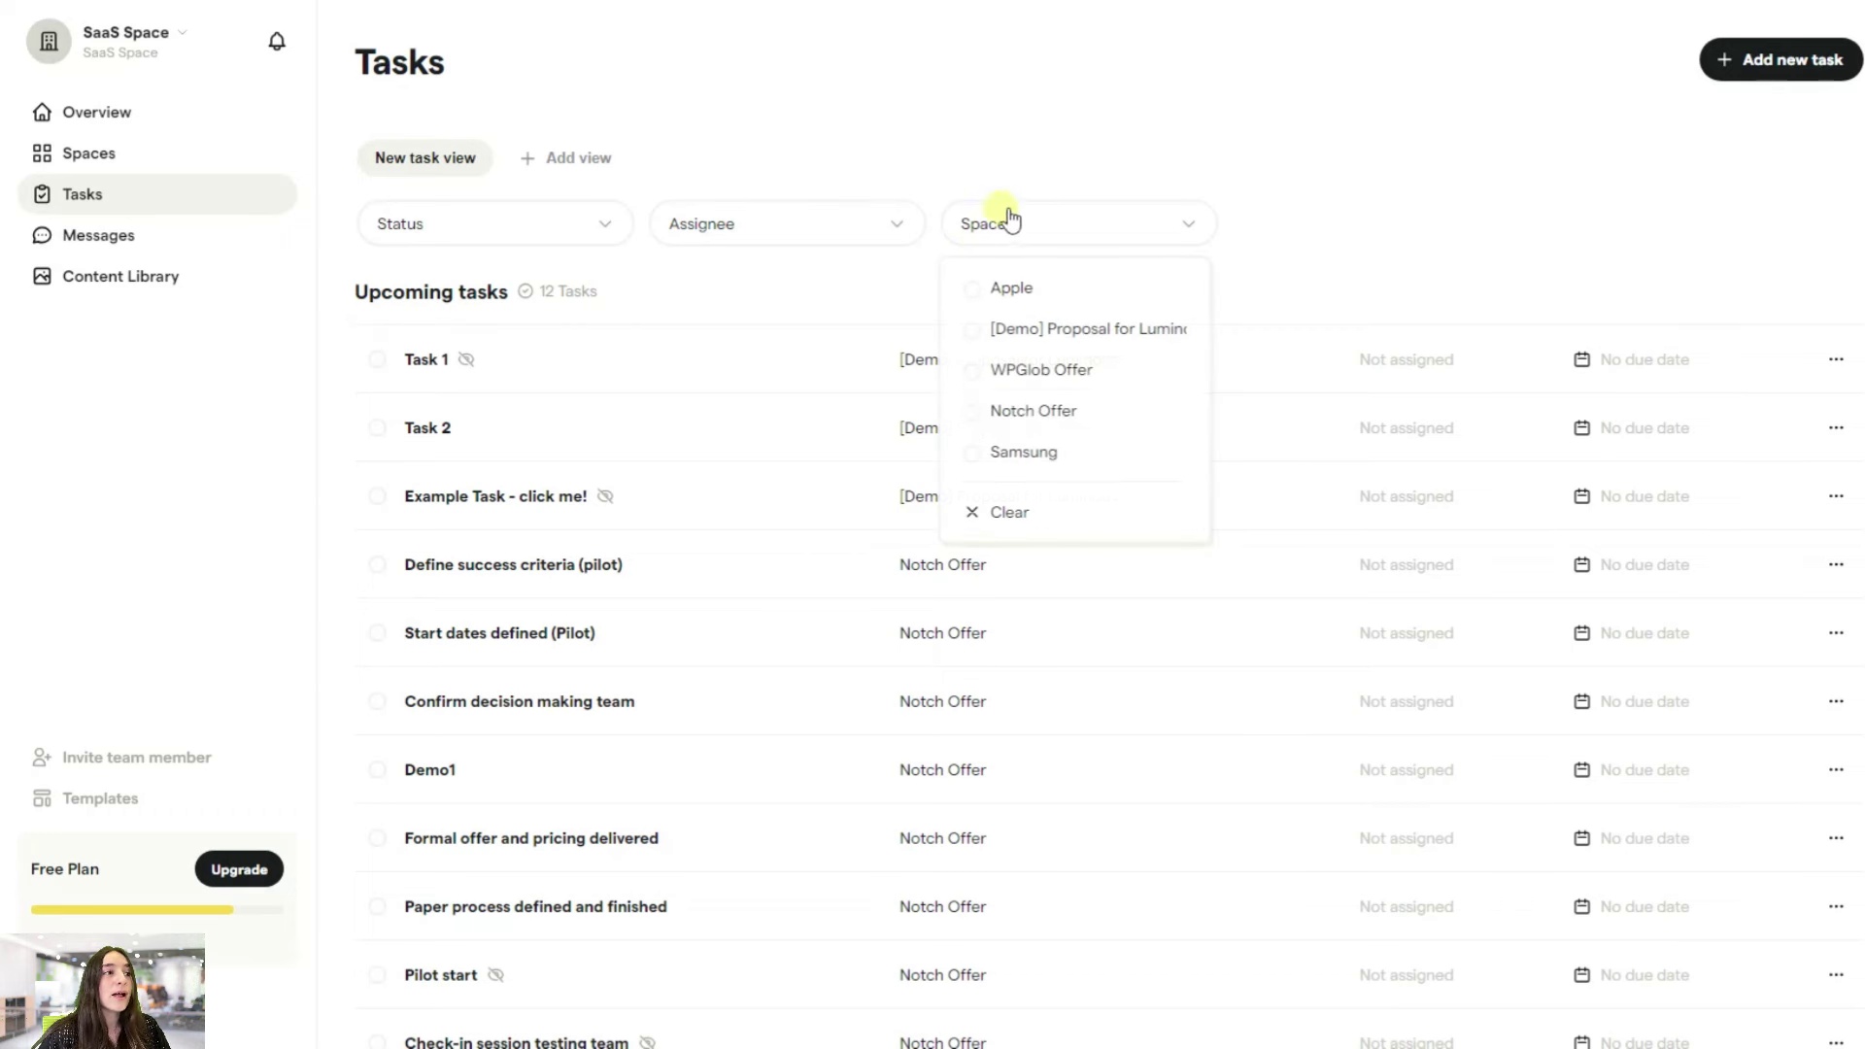
{"action": "left_click", "coordinate": [972, 330]}
{"action": "left_click", "coordinate": [792, 574]}
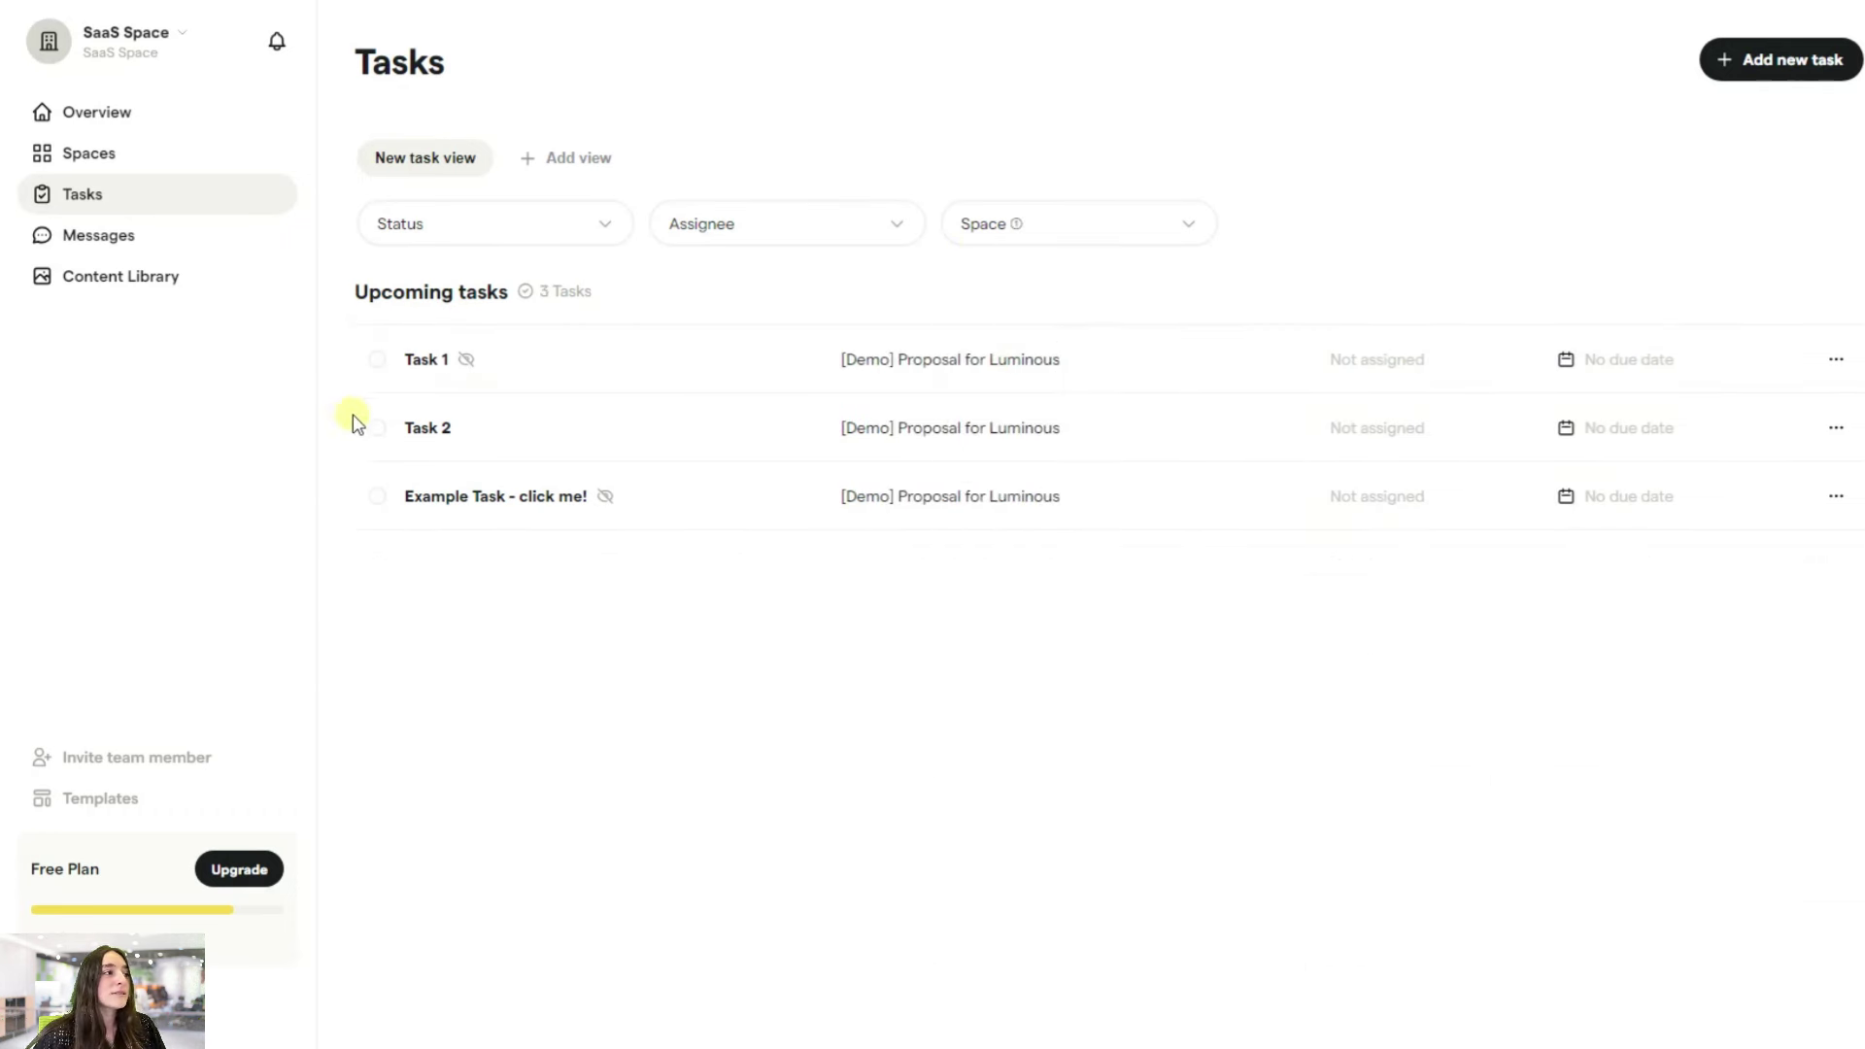
- Assign Task 1 and the example task to the individual team member, assign Task 2 to SaaS Space, and mark Task 1 as completed
{"action": "left_click", "coordinate": [1509, 388]}
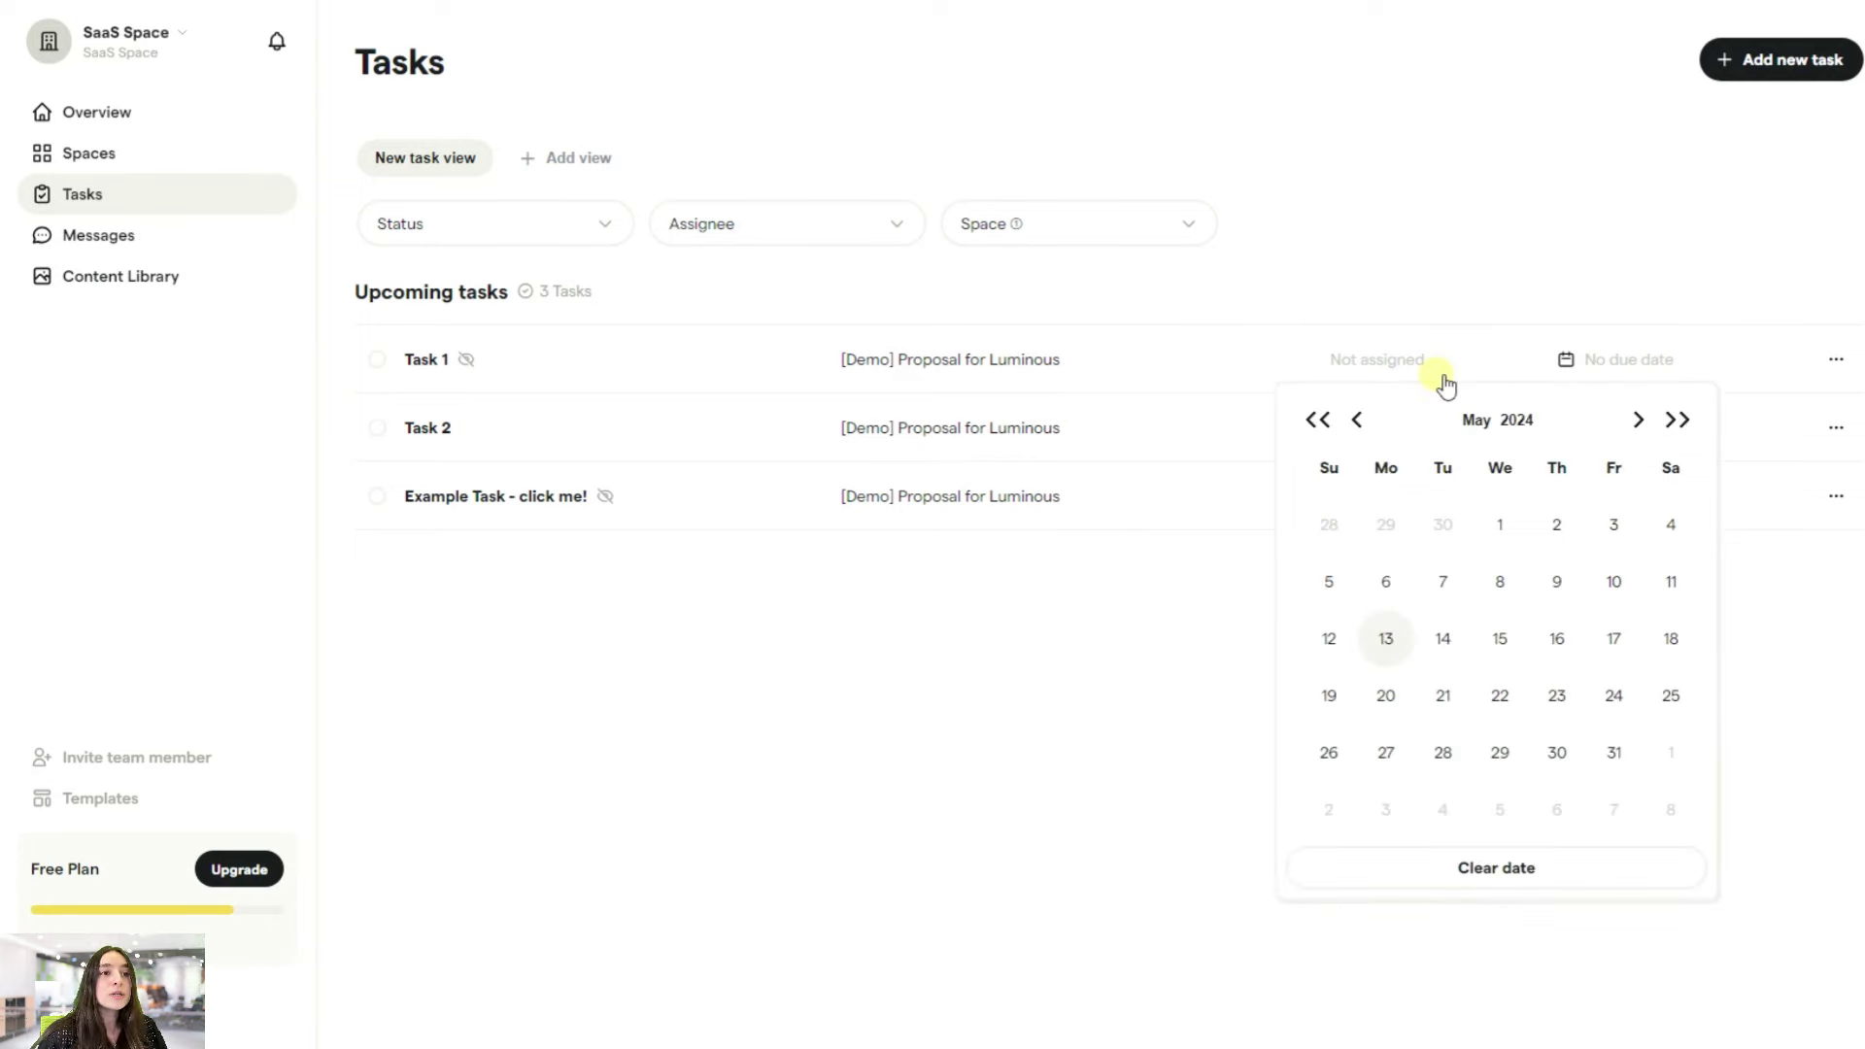
{"action": "left_click", "coordinate": [1198, 654]}
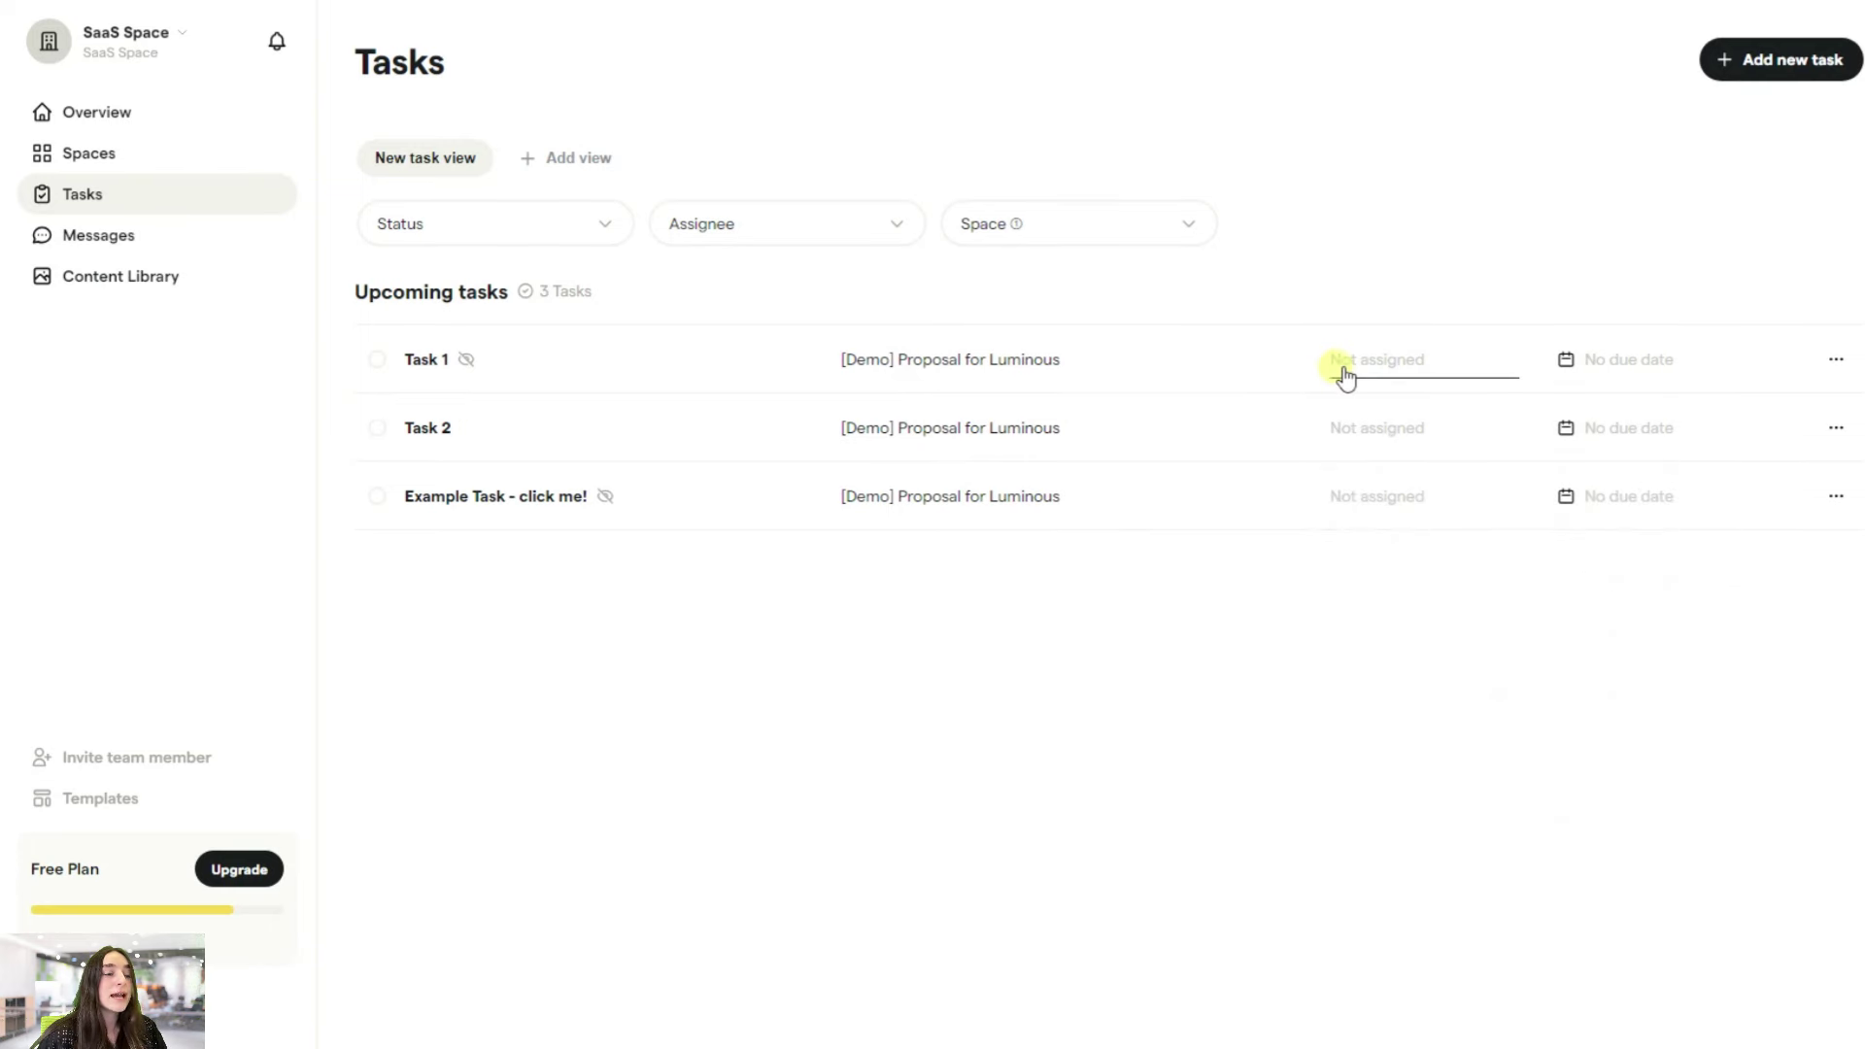
{"action": "left_click", "coordinate": [1346, 377]}
{"action": "left_click", "coordinate": [1425, 456]}
{"action": "left_click", "coordinate": [1258, 612]}
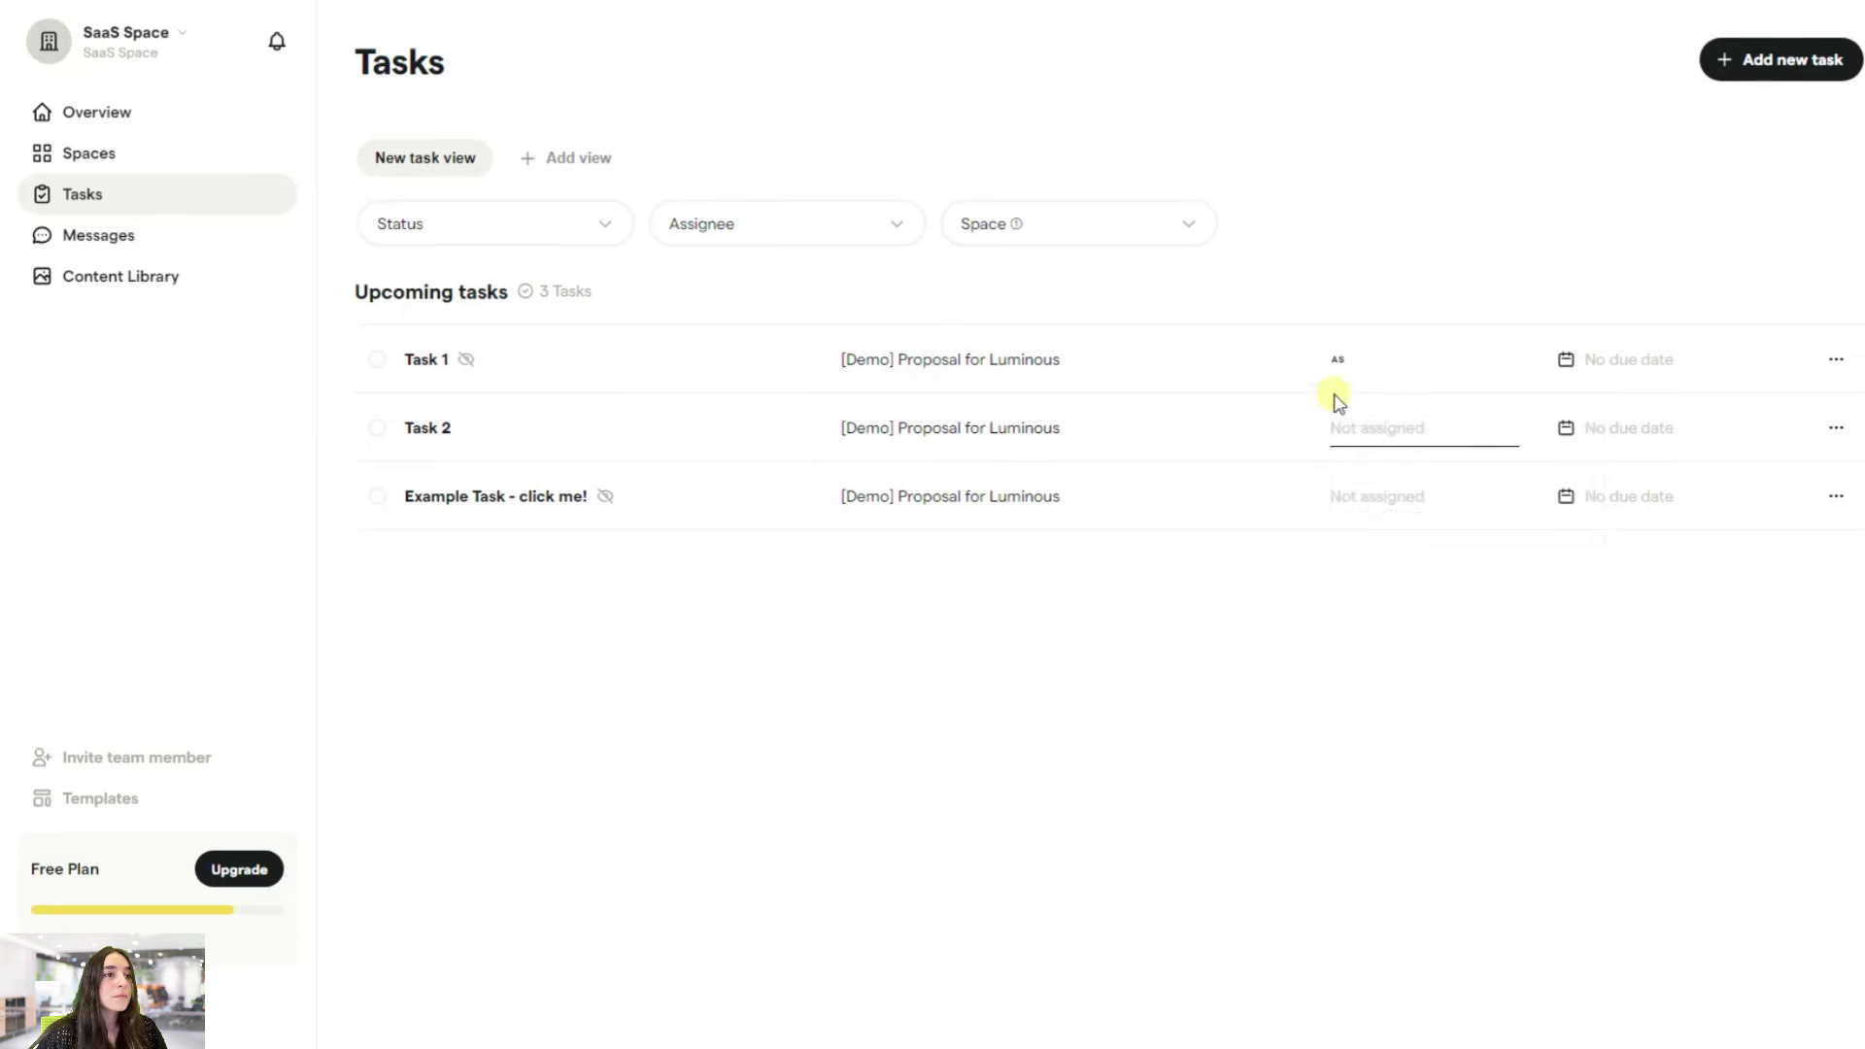
{"action": "left_click", "coordinate": [1365, 437]}
{"action": "left_click", "coordinate": [1398, 480]}
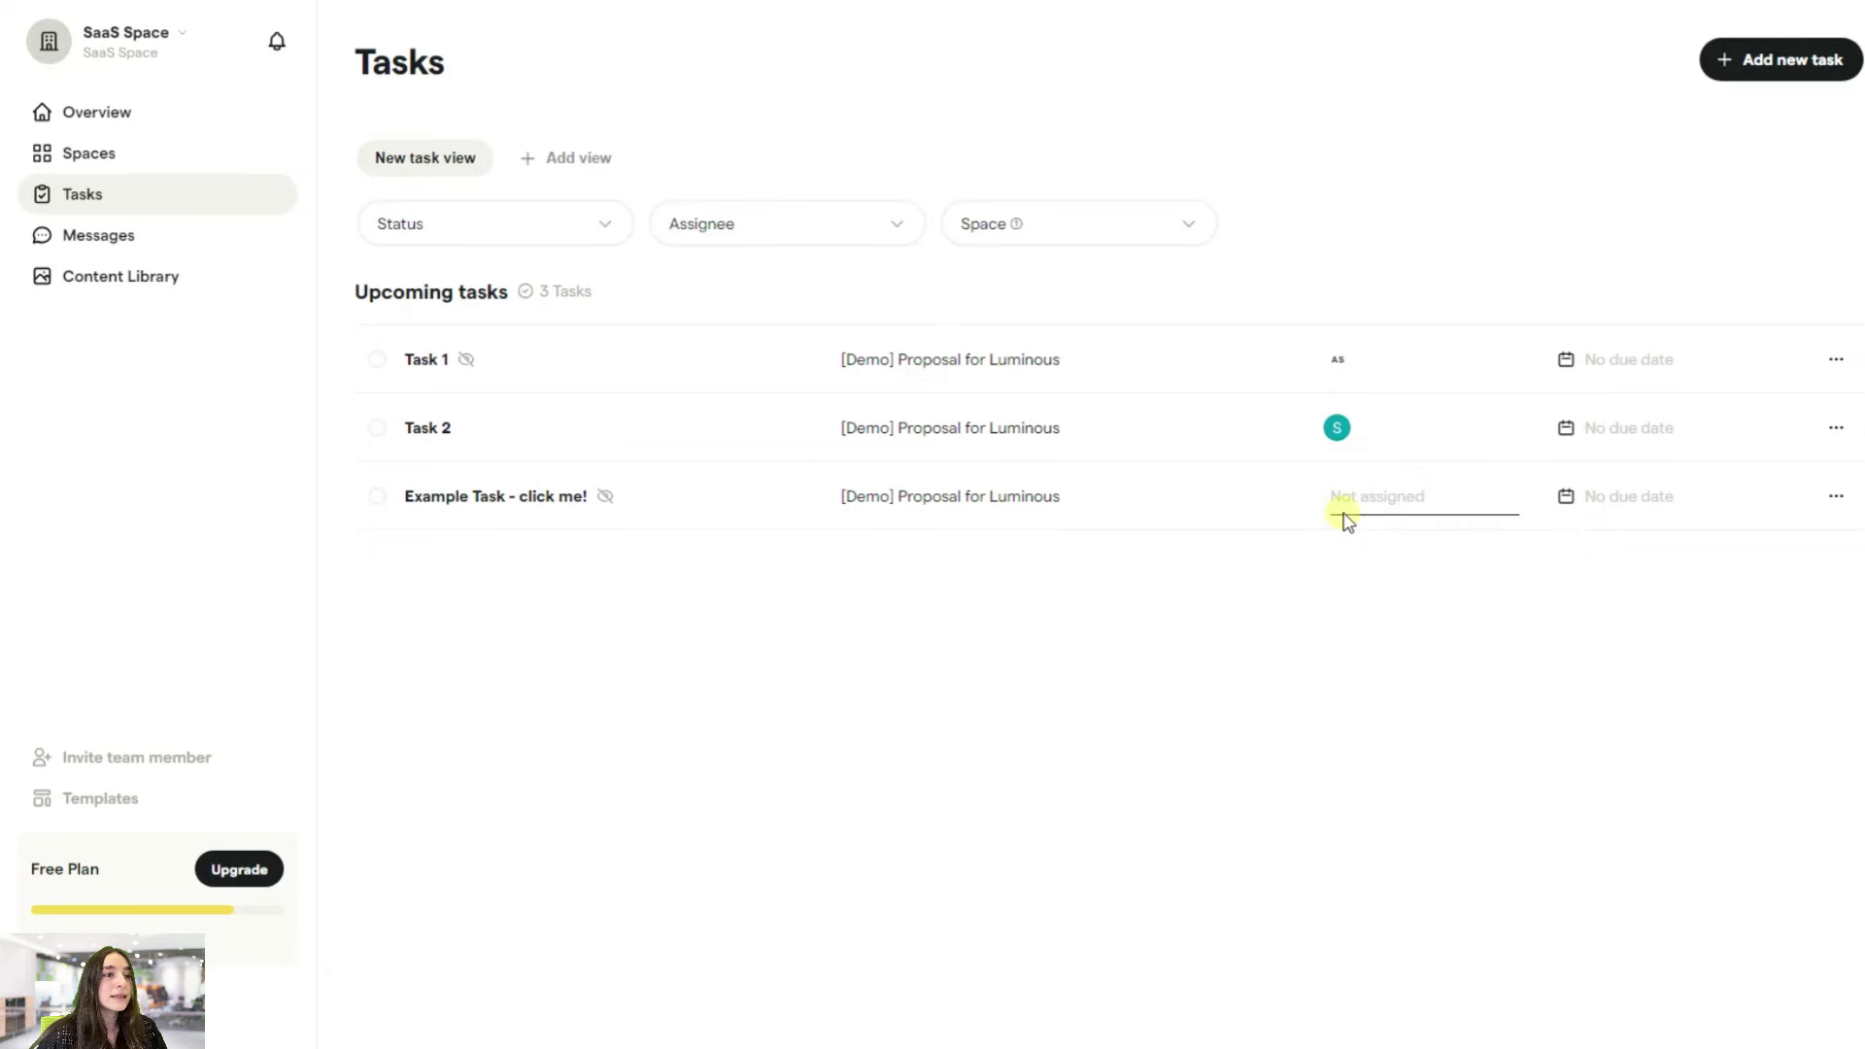
{"action": "left_click", "coordinate": [1346, 516]}
{"action": "left_click", "coordinate": [1389, 587]}
{"action": "left_click", "coordinate": [970, 620]}
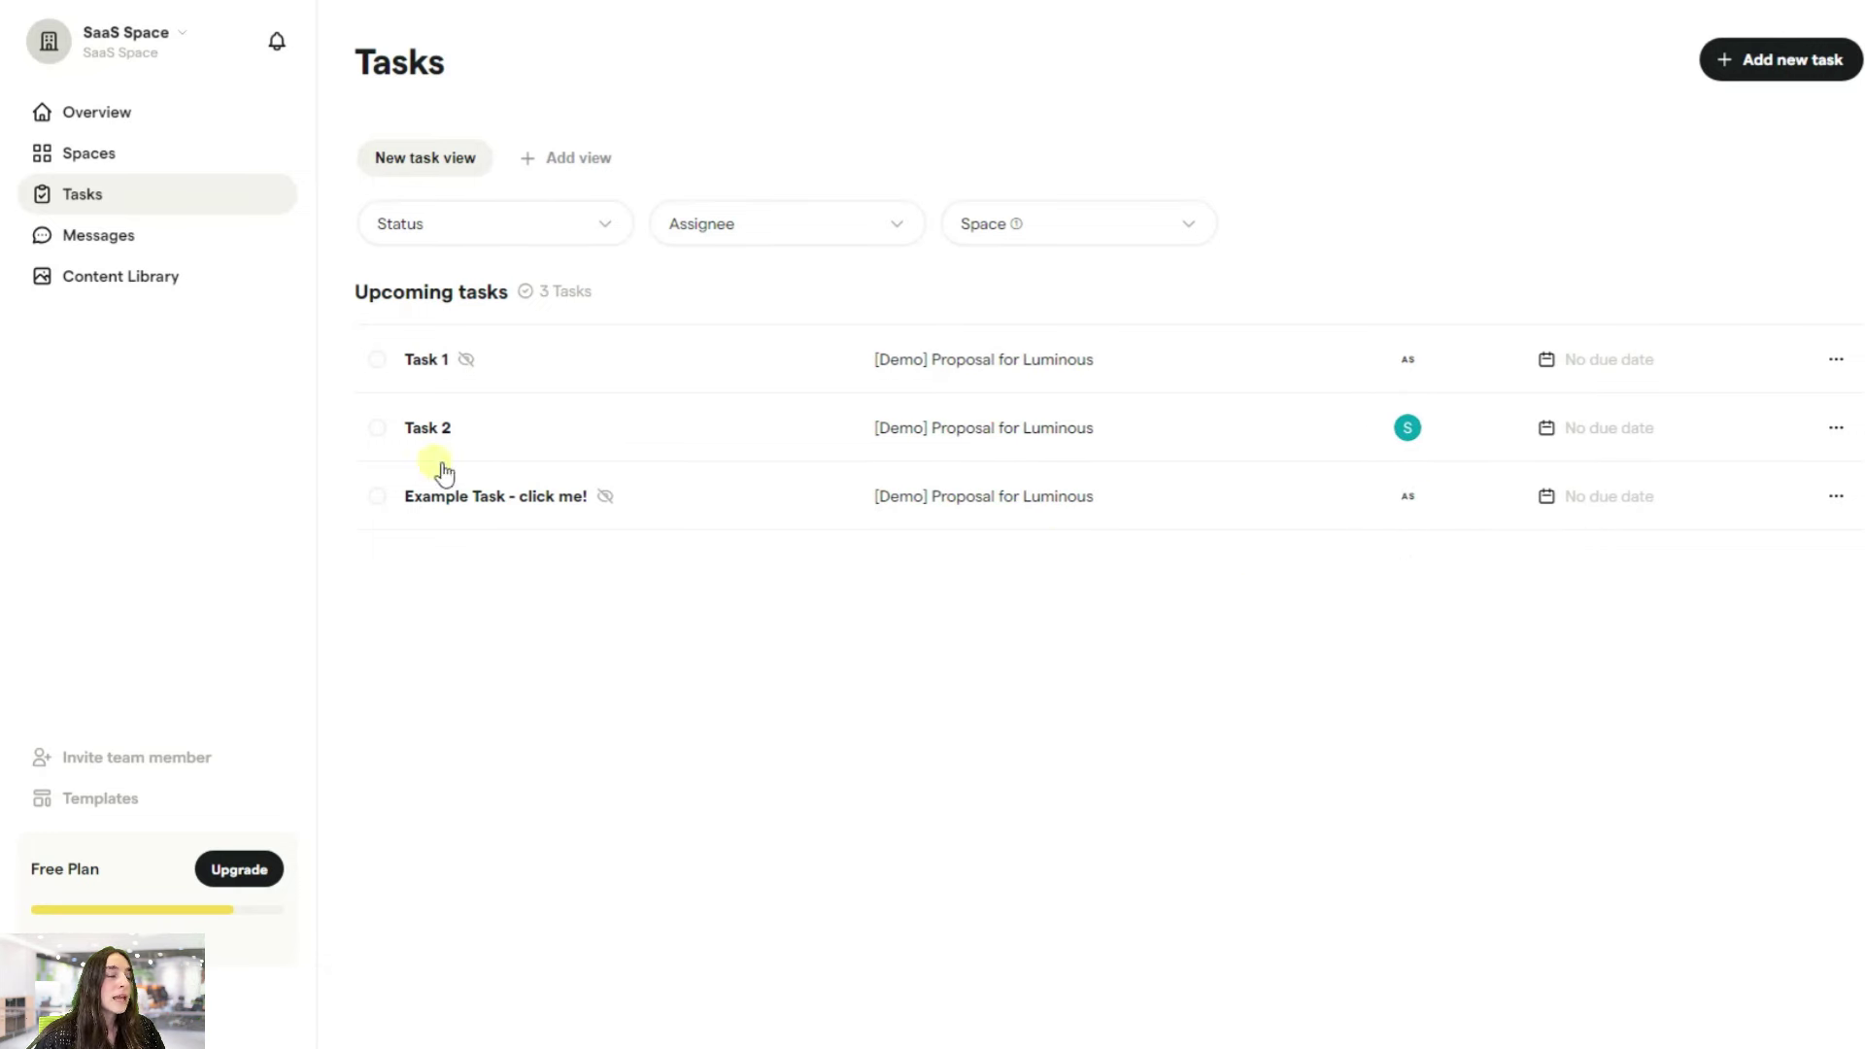
{"action": "left_click", "coordinate": [378, 360]}
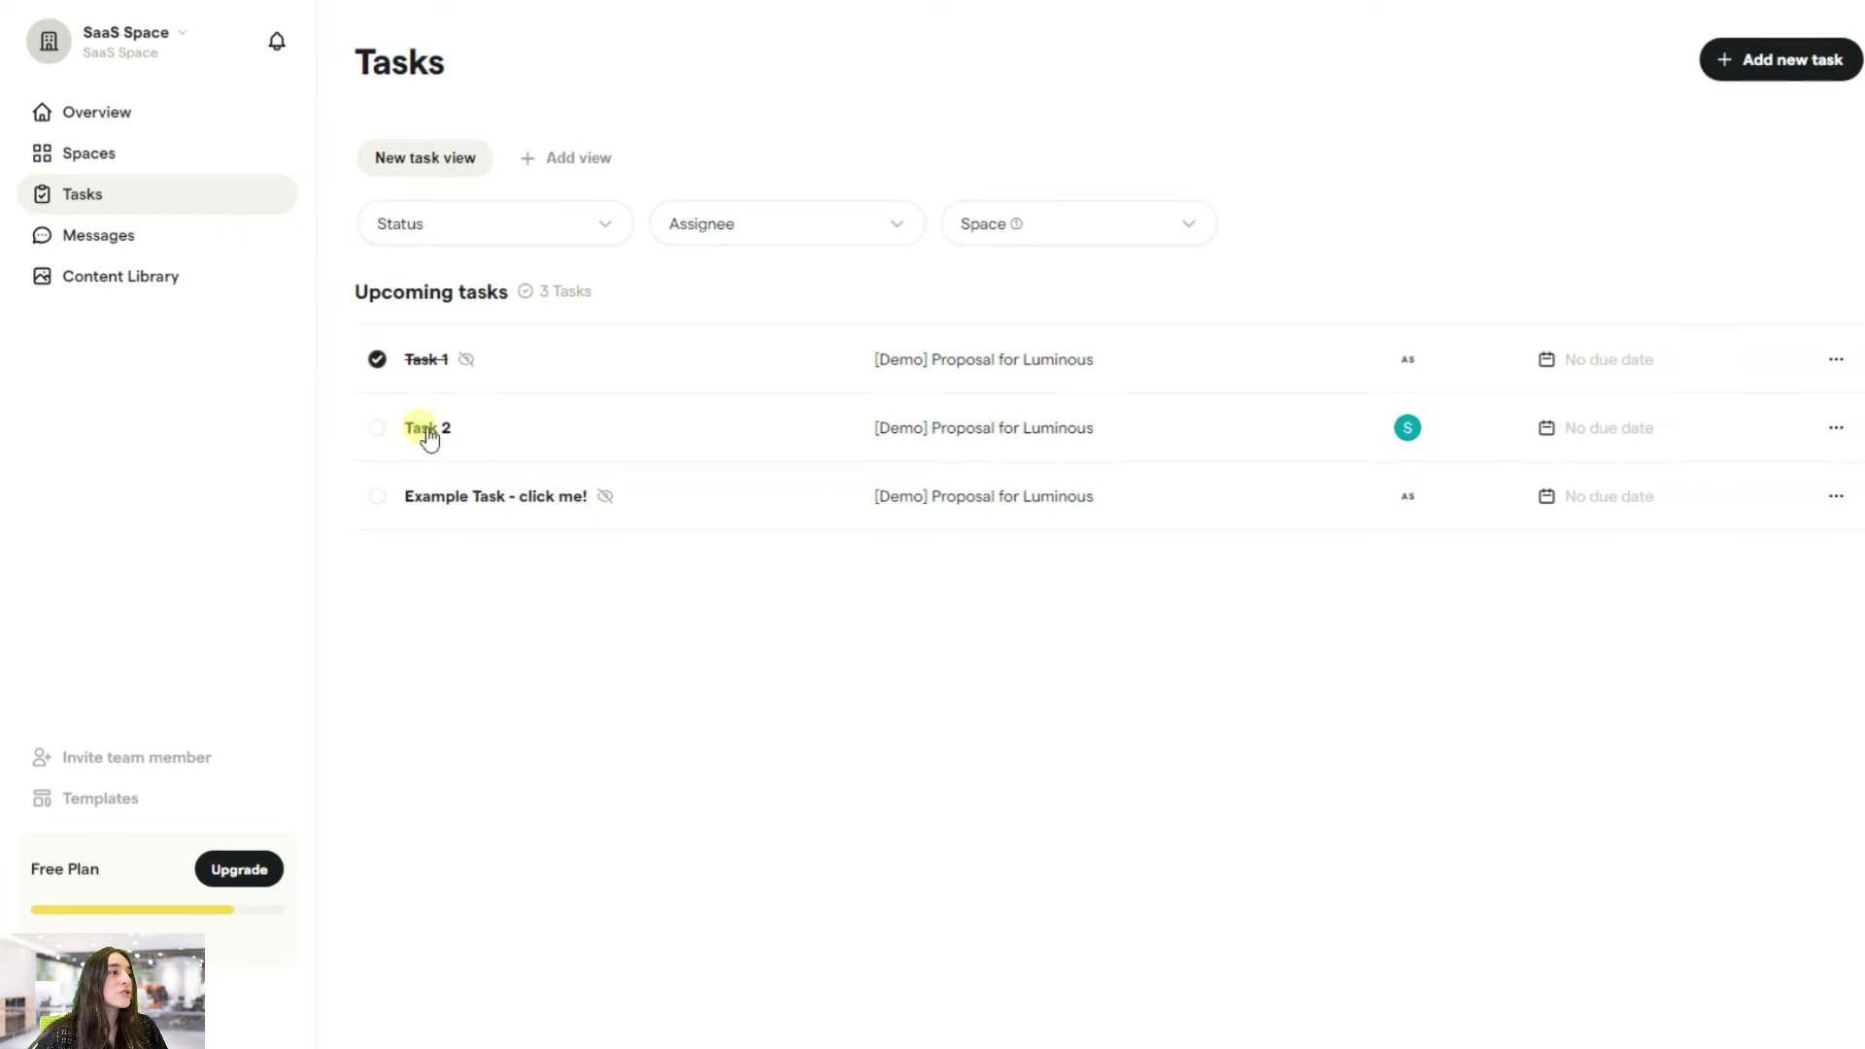
- Open the content library
{"action": "left_click", "coordinate": [118, 289]}
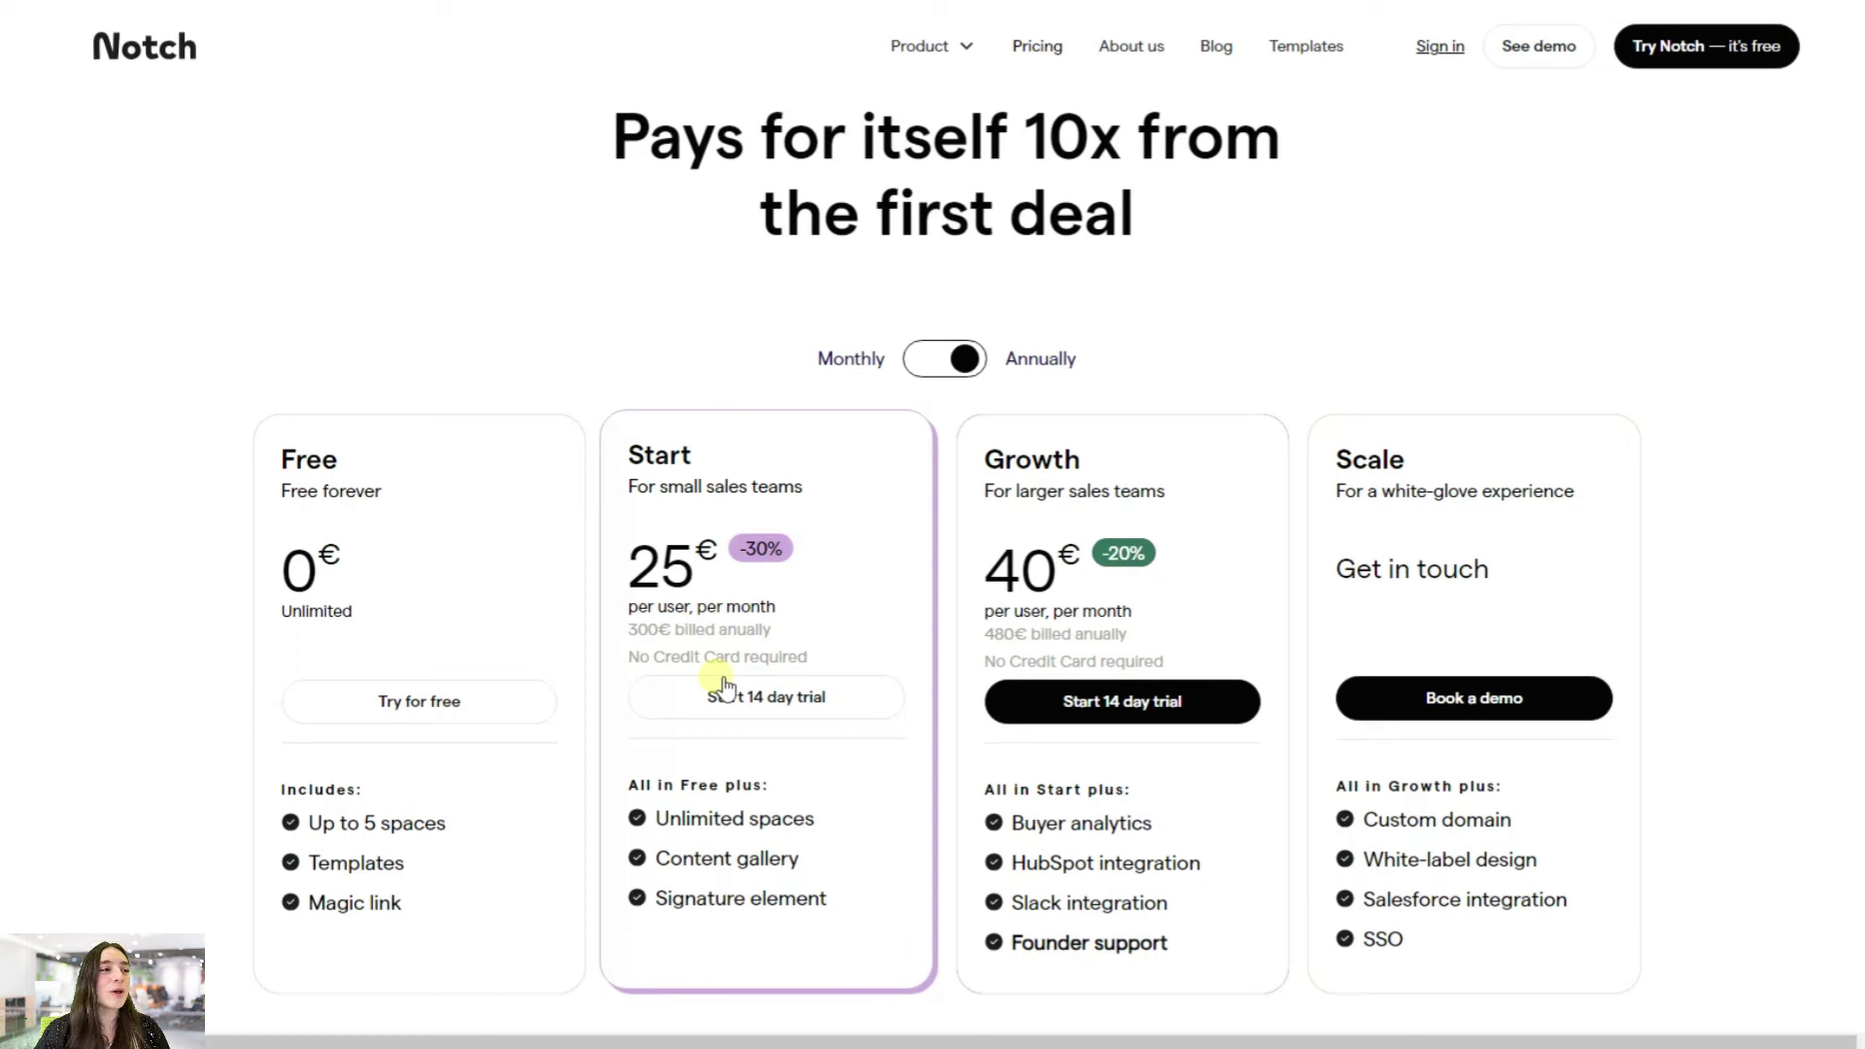
- Compare the Free, Start, Growth and Scale plans with annual billing on the Notch pricing page
{"action": "scroll", "coordinate": [721, 686], "scroll_direction": "down", "scroll_amount": 1}
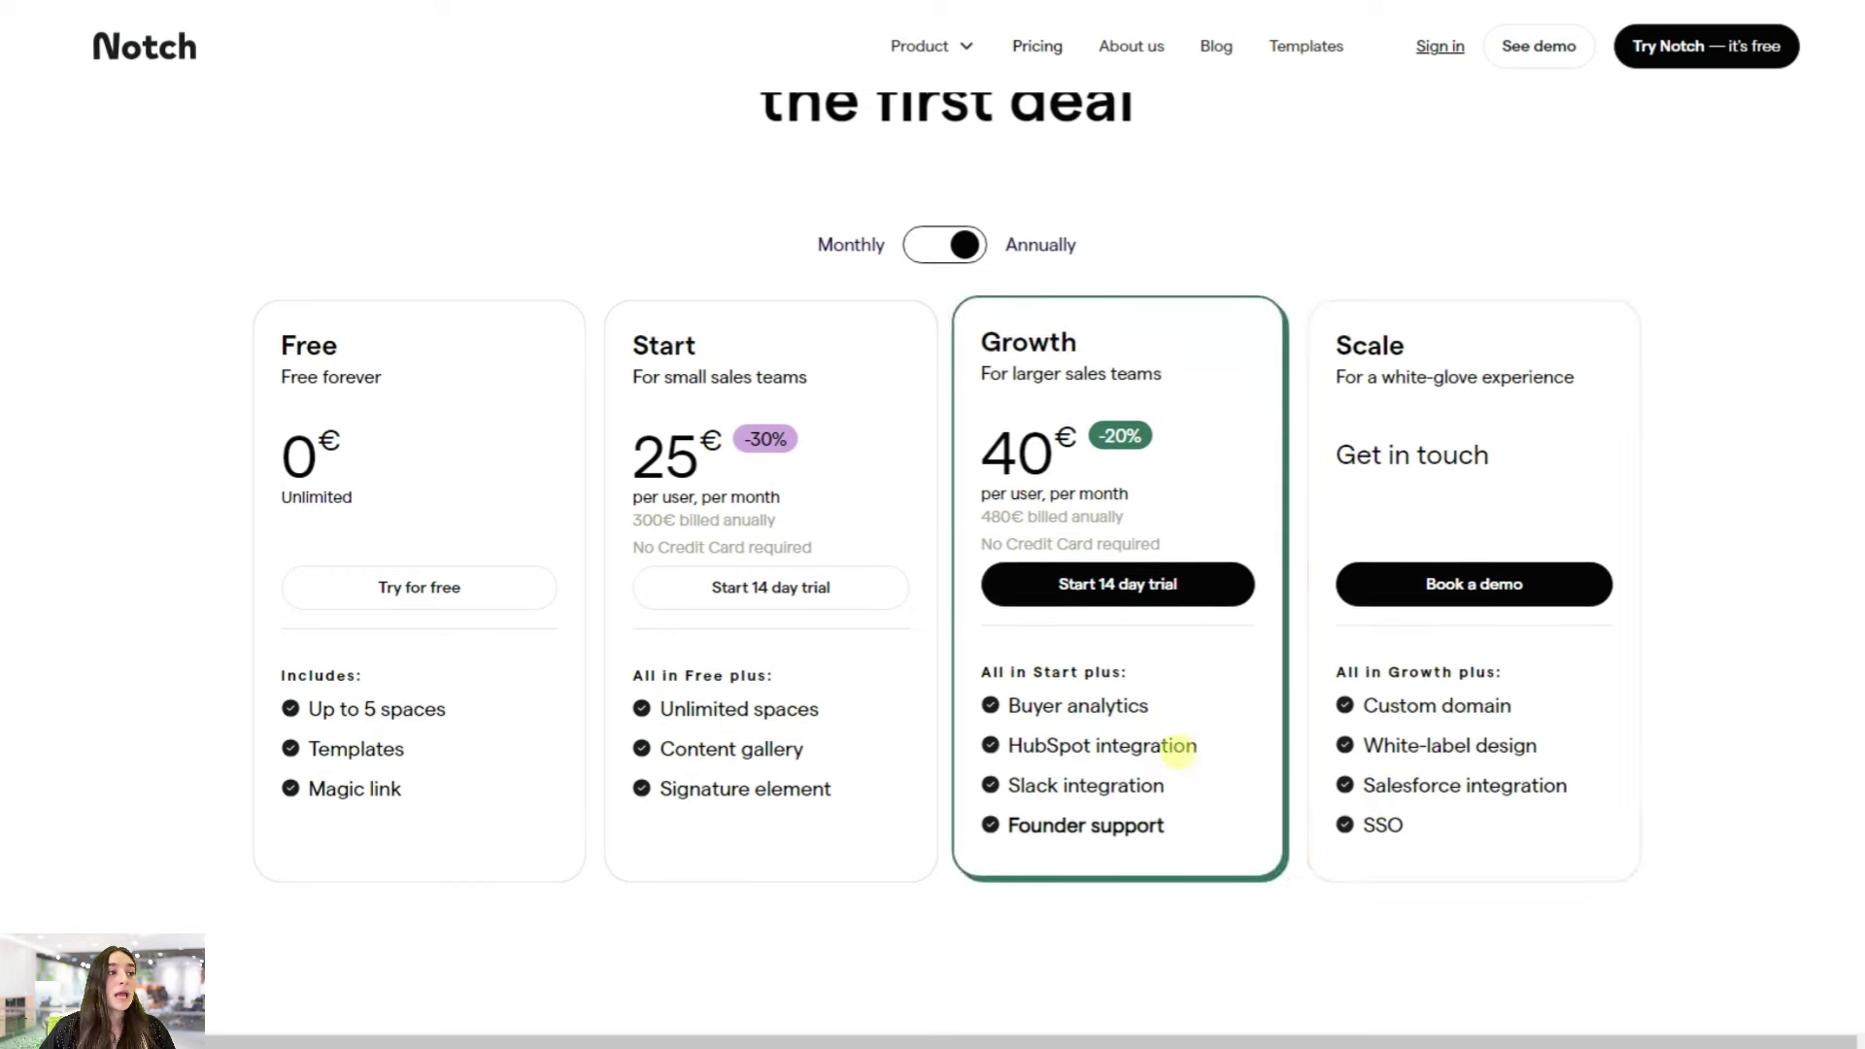
{"action": "scroll", "coordinate": [1180, 751], "scroll_direction": "up", "scroll_amount": 2}
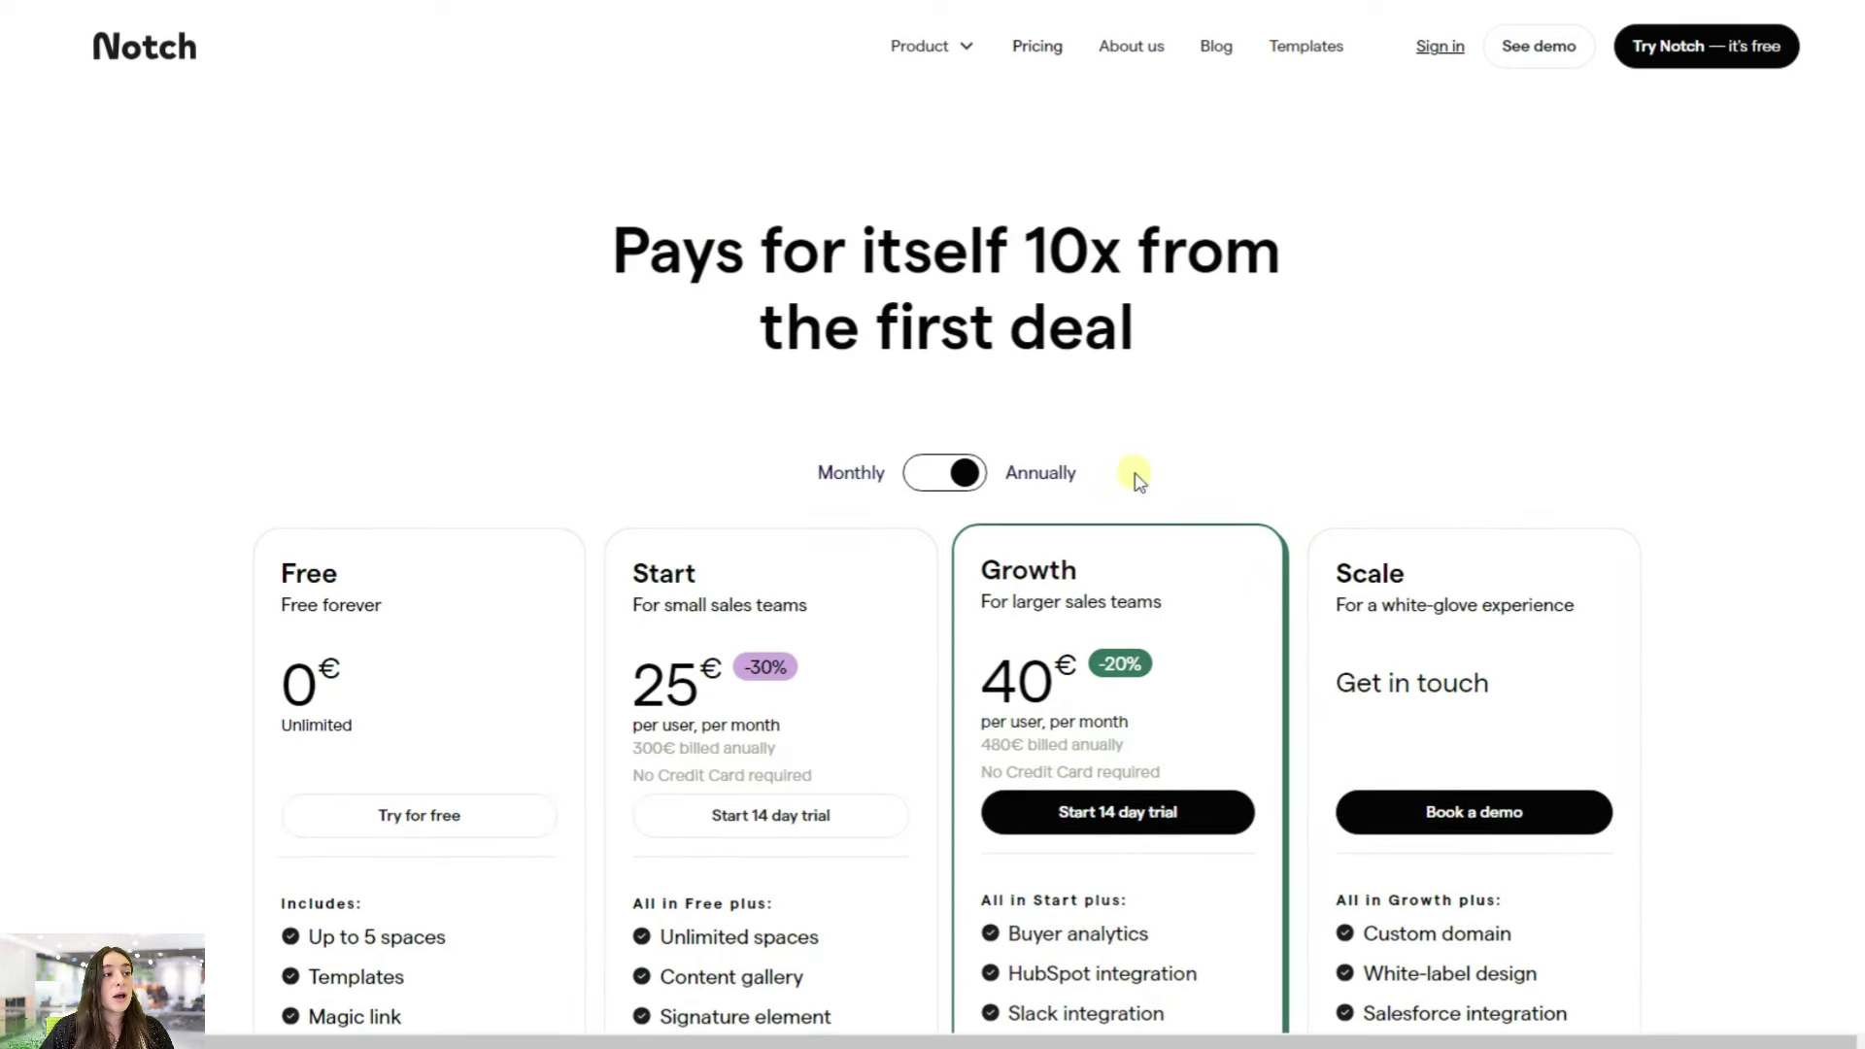